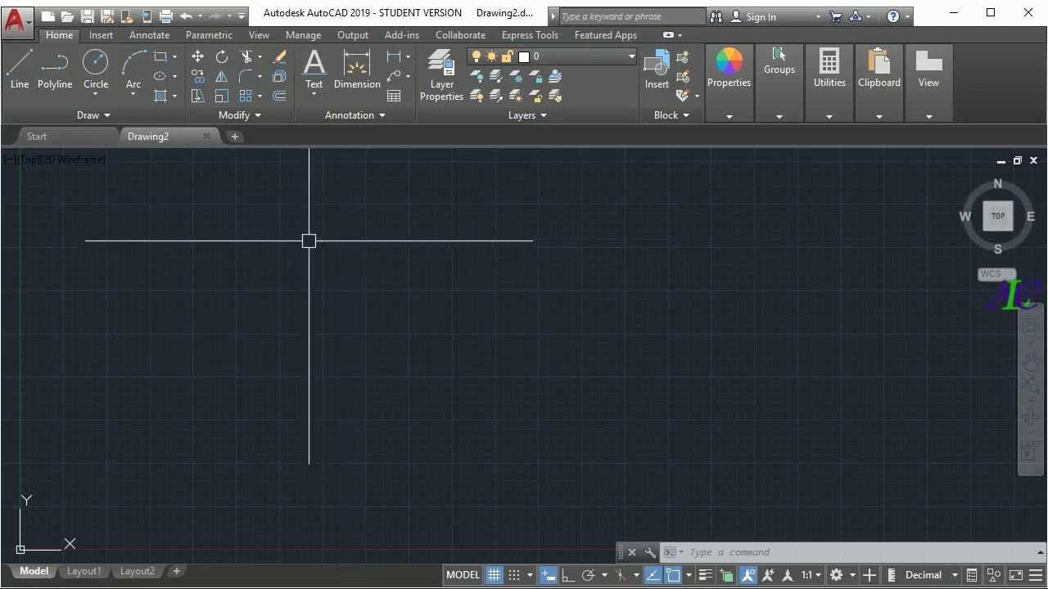
Step: Create a multiline text object reading "write your text here" in the middle of the drawing area
left_click(315, 97)
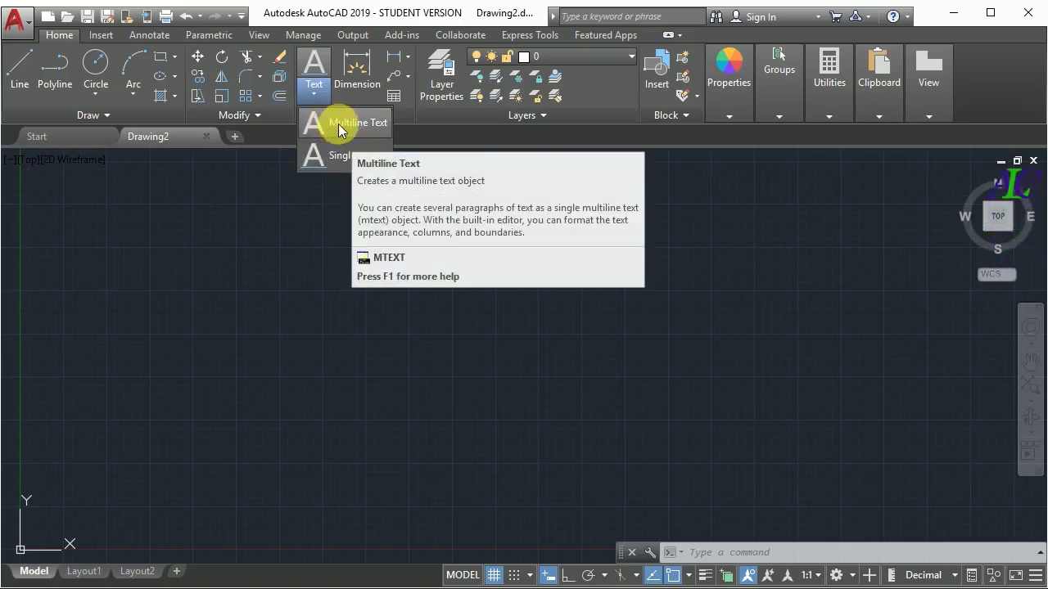
left_click(338, 124)
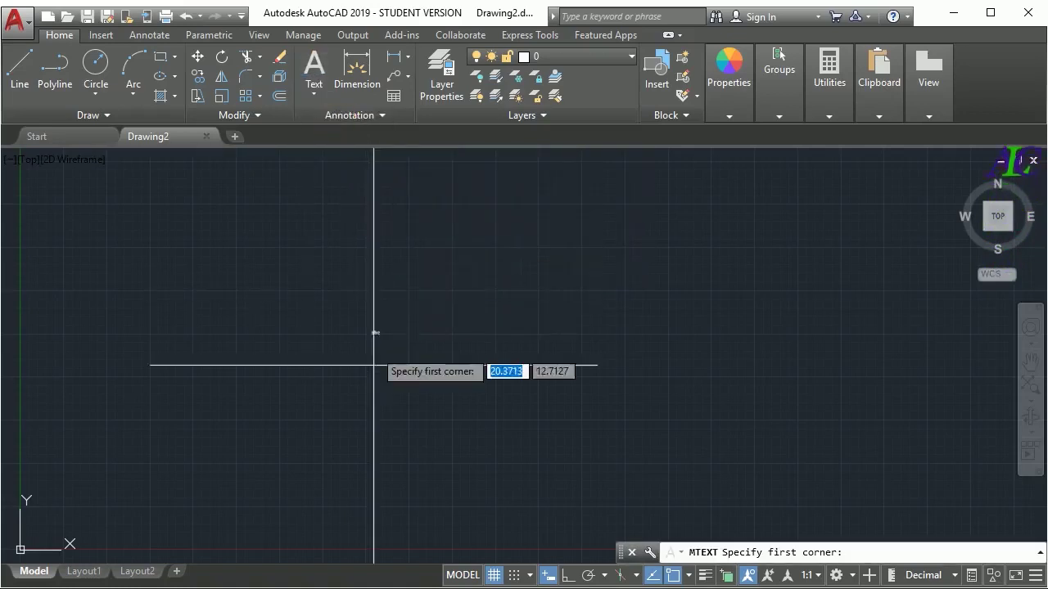
left_click(409, 273)
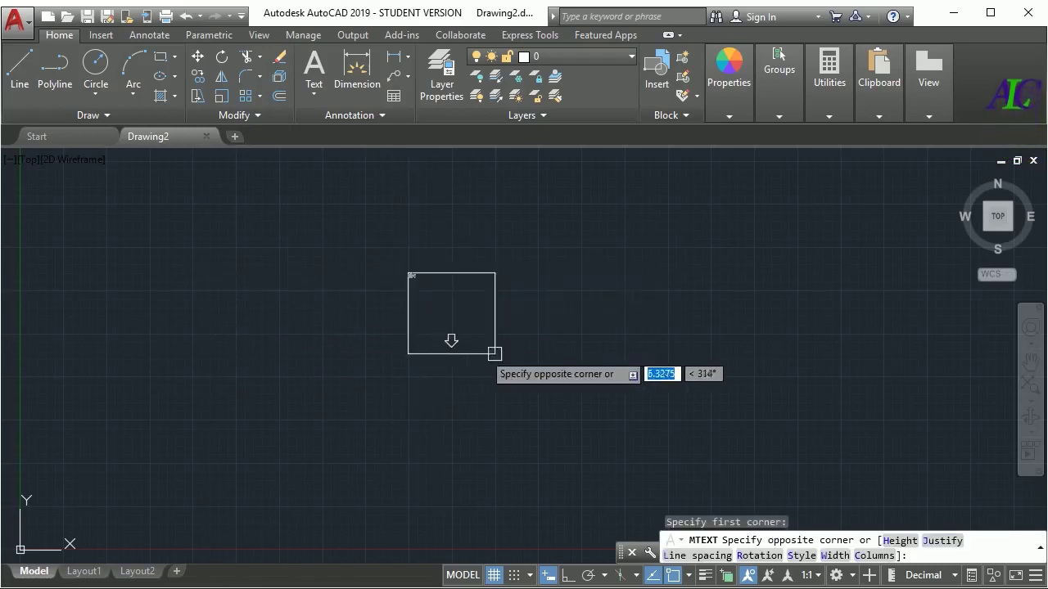
left_click(649, 347)
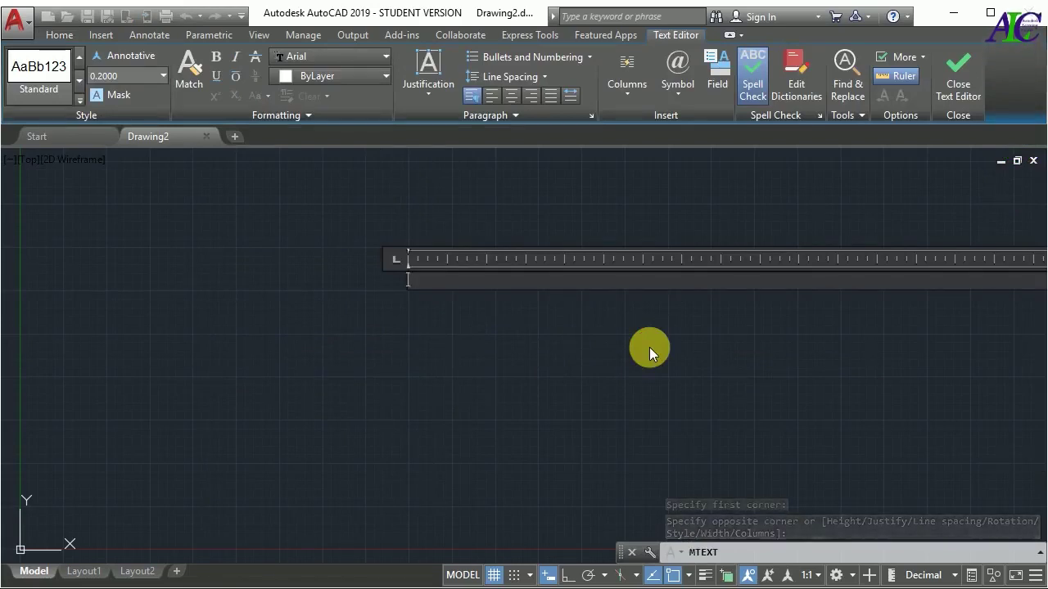
type("write y")
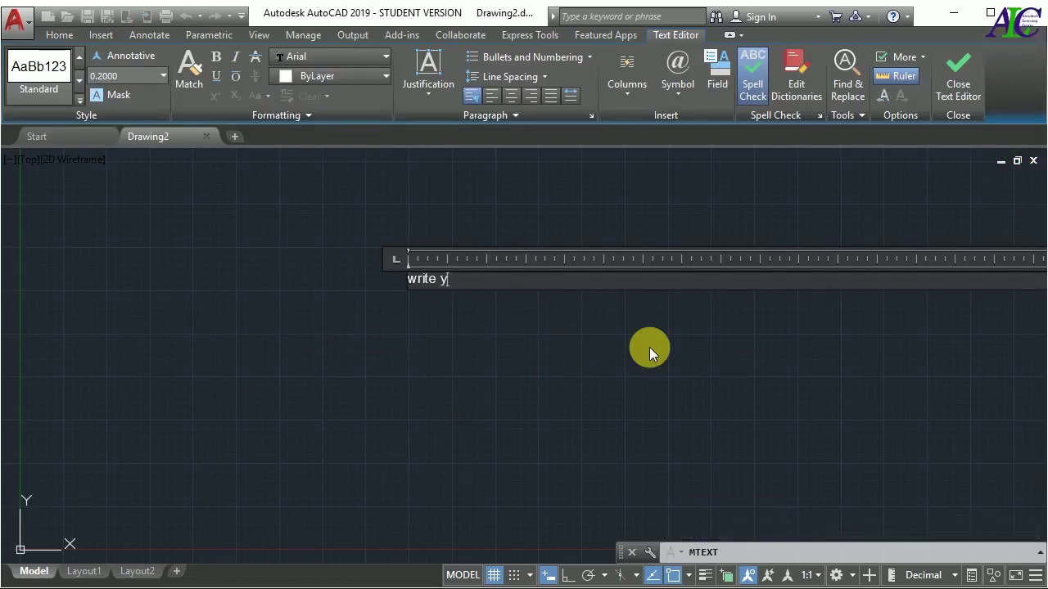
type("our text here")
key("Return")
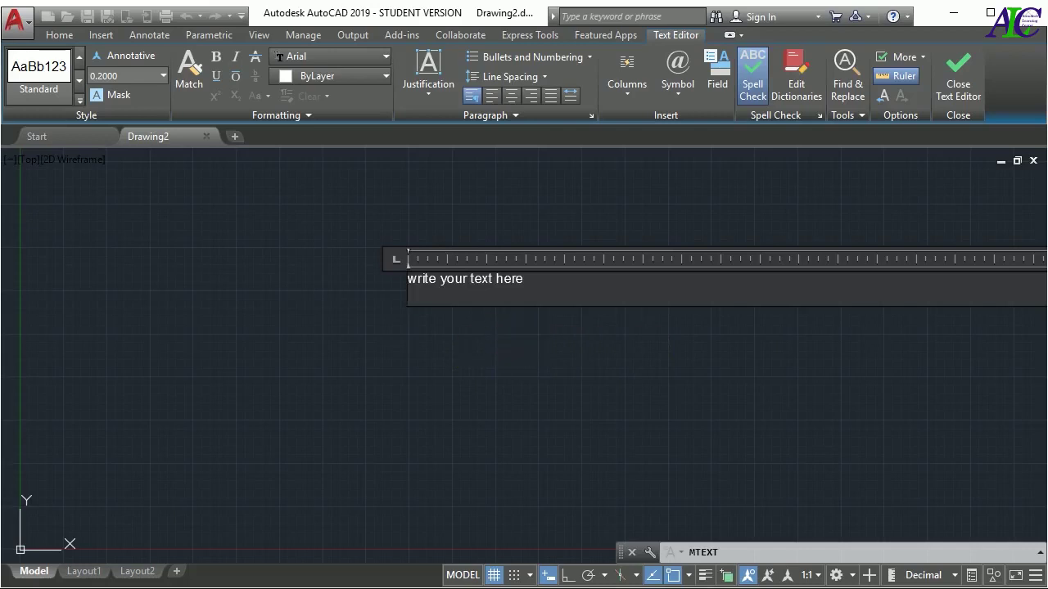
left_click(519, 341)
Step: Open the "write your text here" object for editing and look through the available text heights
scroll(428, 284, "up", 3)
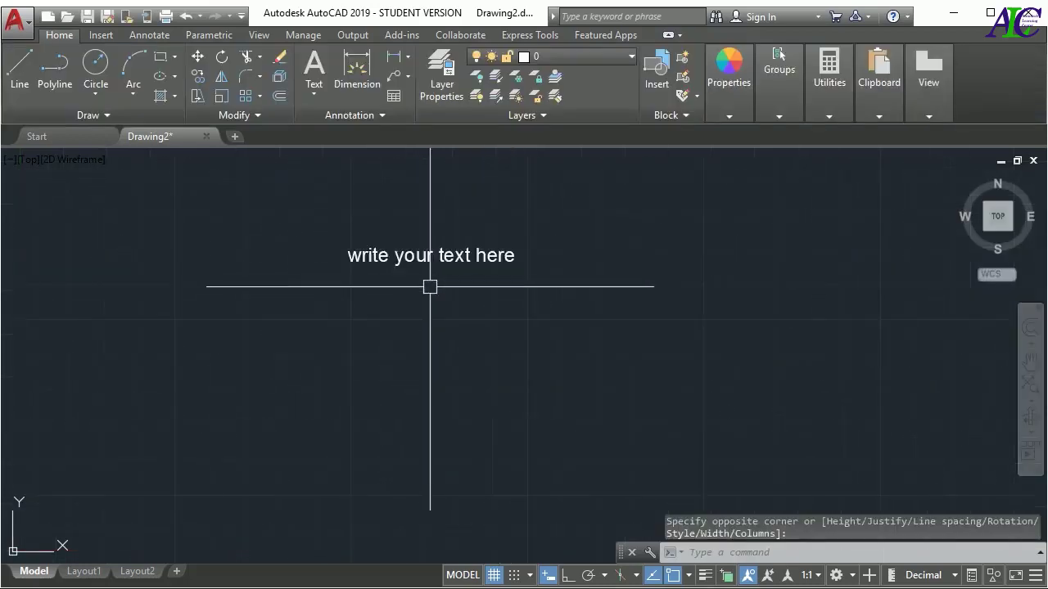
double_click(429, 256)
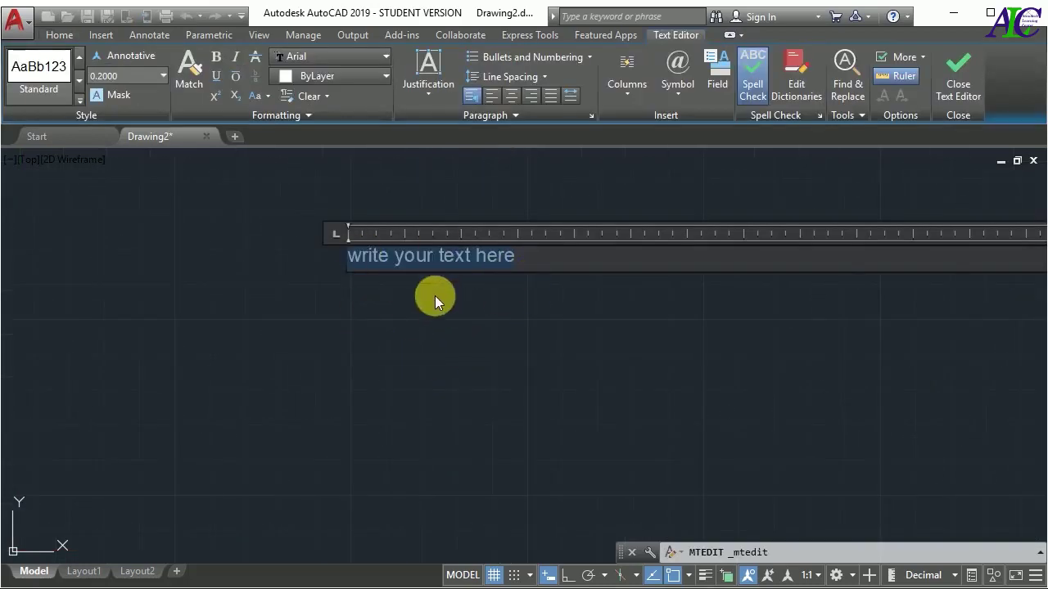
left_click(163, 75)
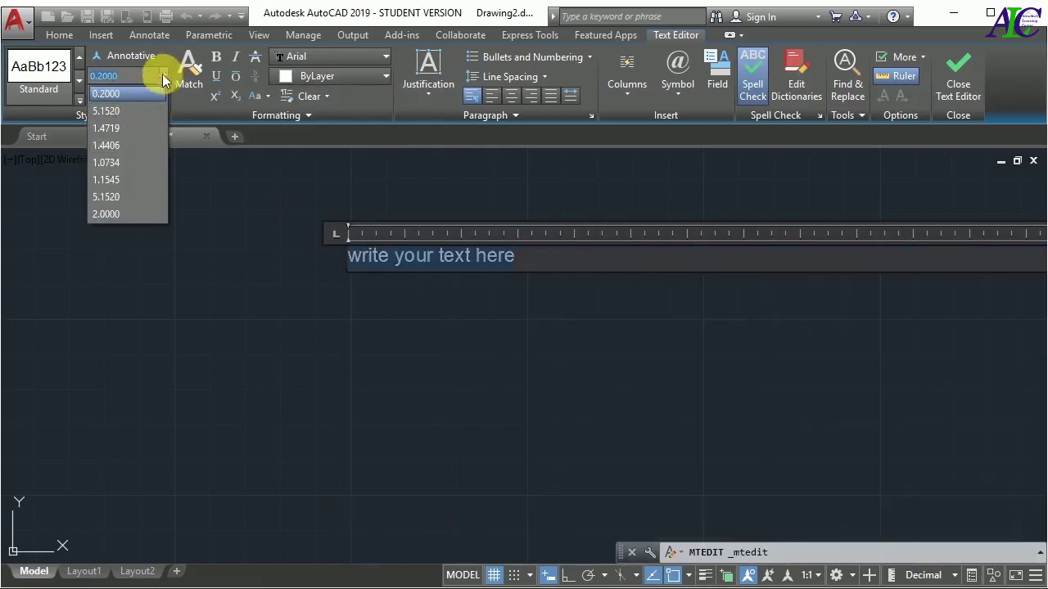
left_click(164, 73)
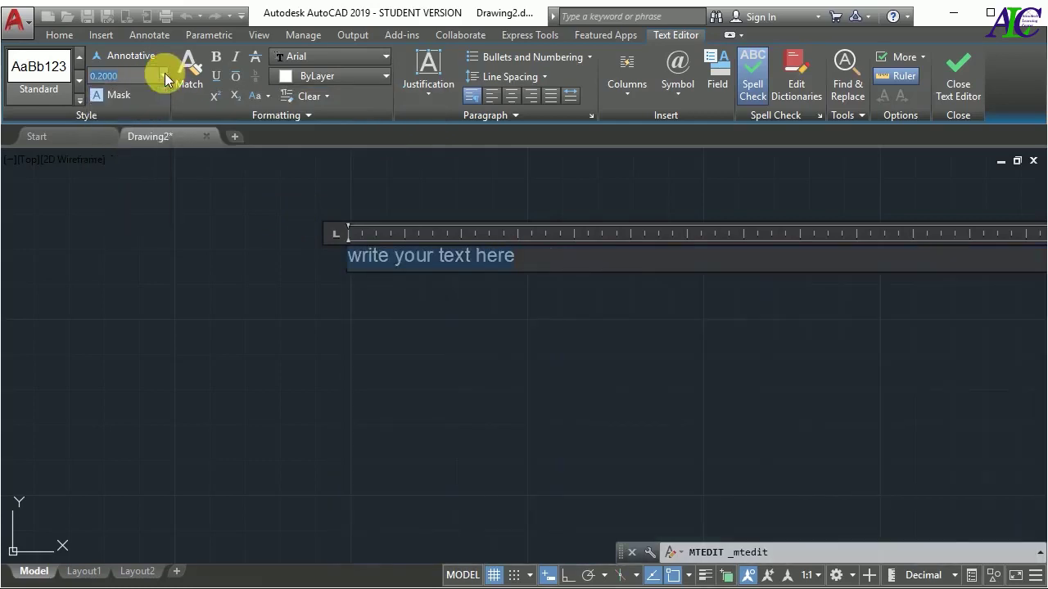
Step: Try bold, italic and underline formatting on the selected text, switching each one off again
left_click(218, 56)
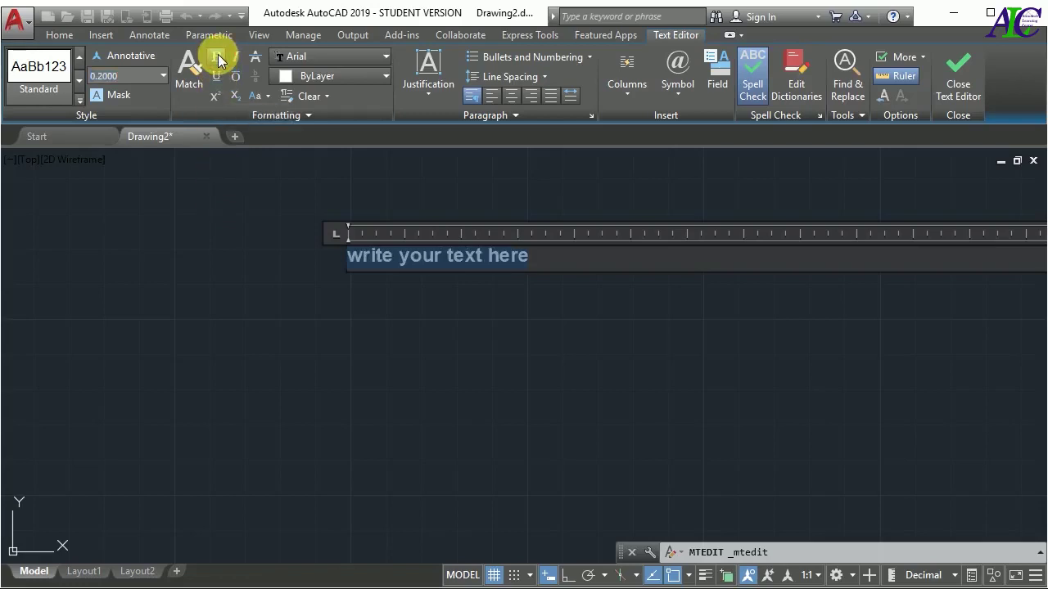
left_click(219, 56)
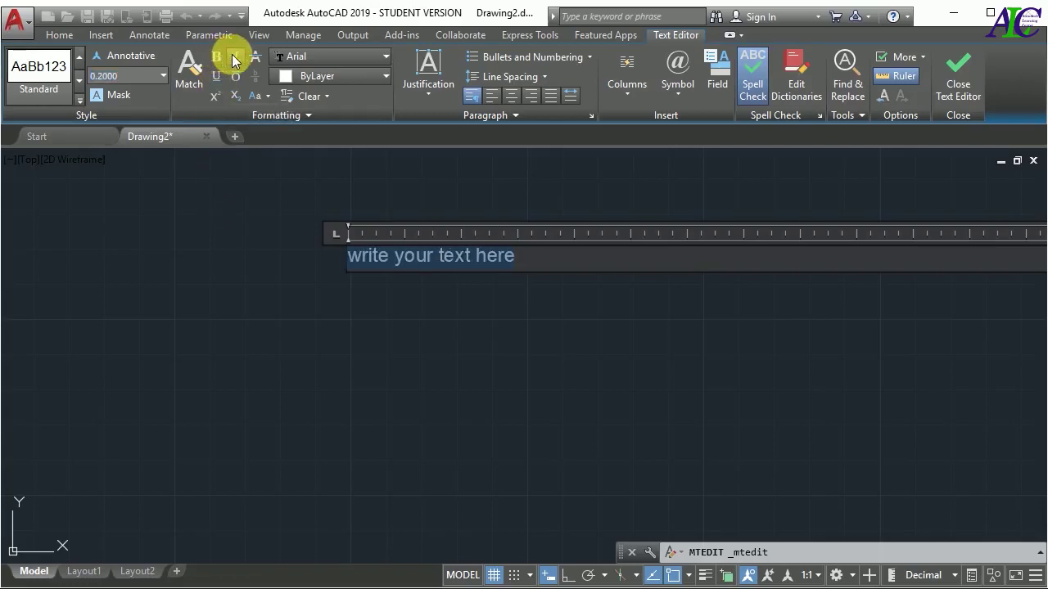
left_click(234, 56)
left_click(233, 56)
left_click(217, 76)
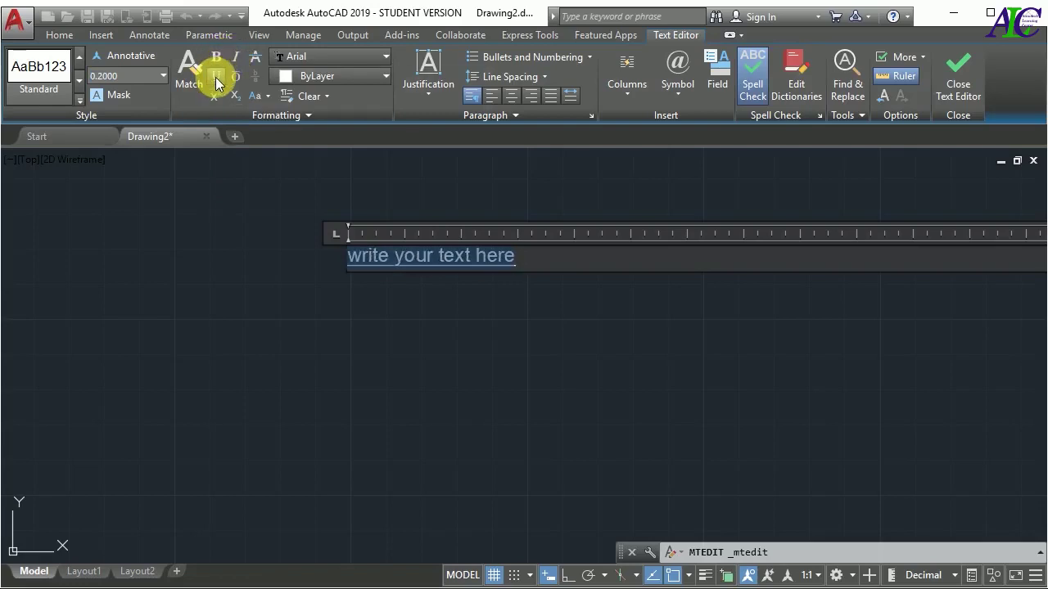
left_click(217, 76)
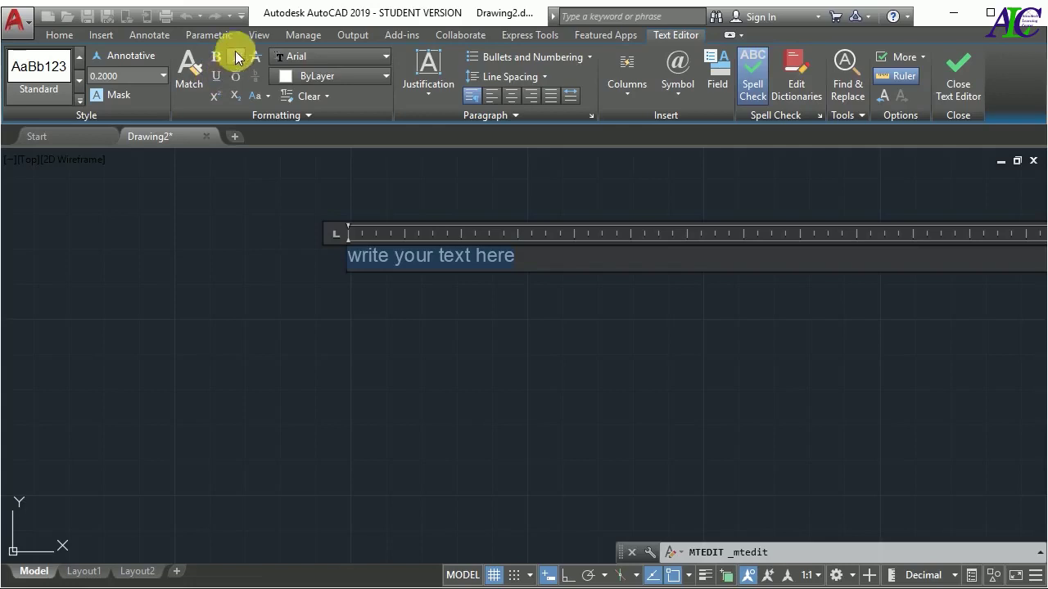
Step: Browse the available fonts and the colour palette for the text, choosing ByLayer as the colour
left_click(385, 56)
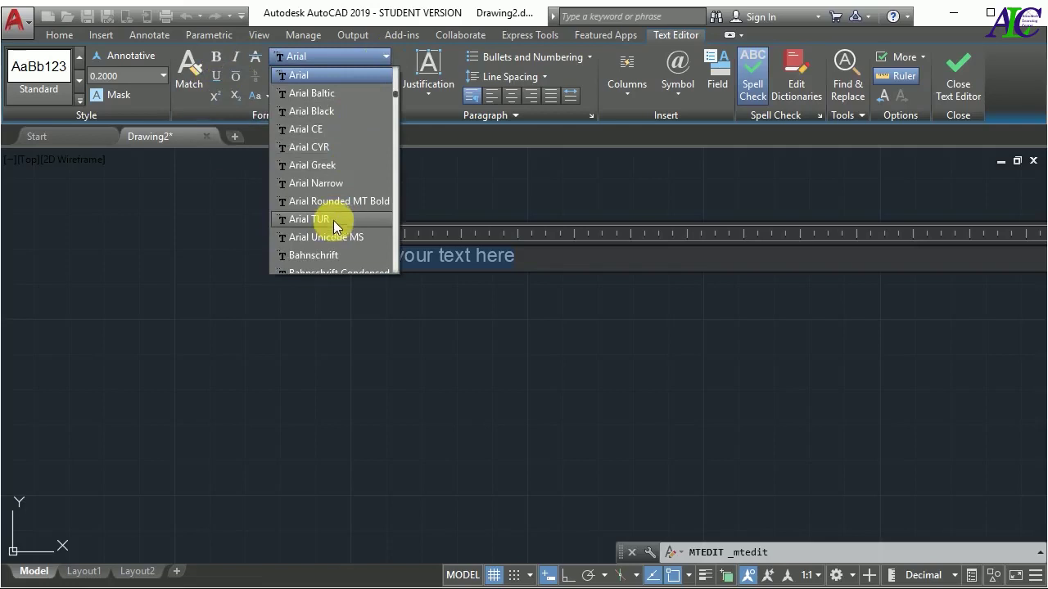
scroll(333, 223, "down", 5)
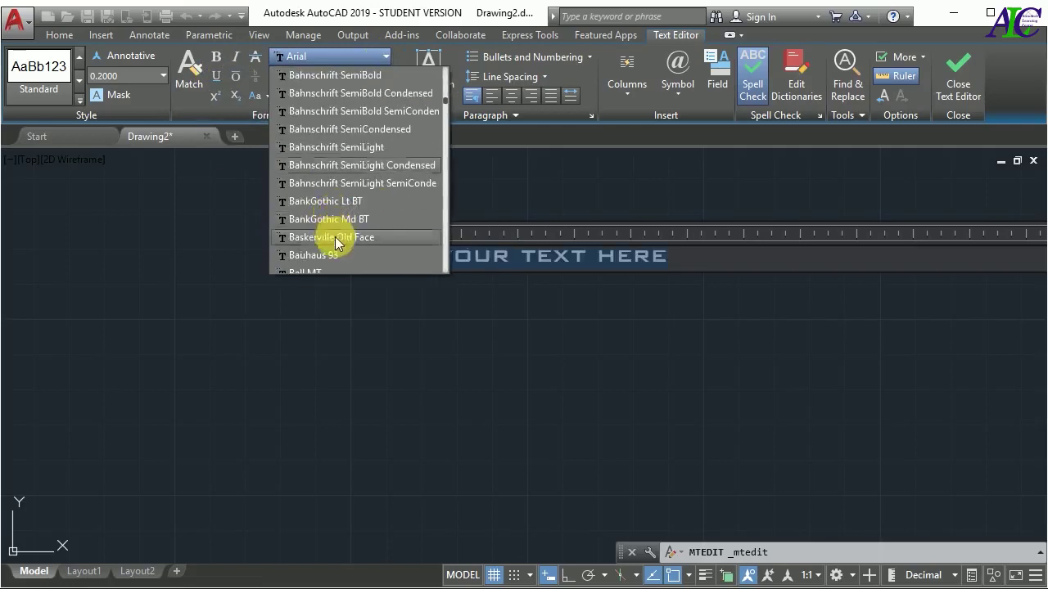
scroll(335, 213, "up", 10)
scroll(337, 172, "up", 3)
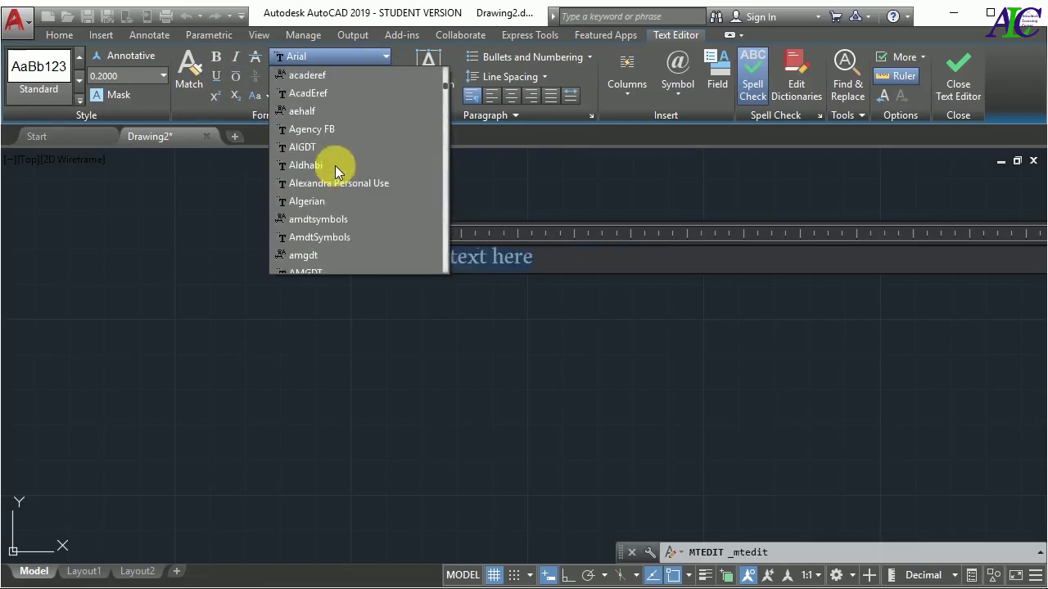
left_click(384, 57)
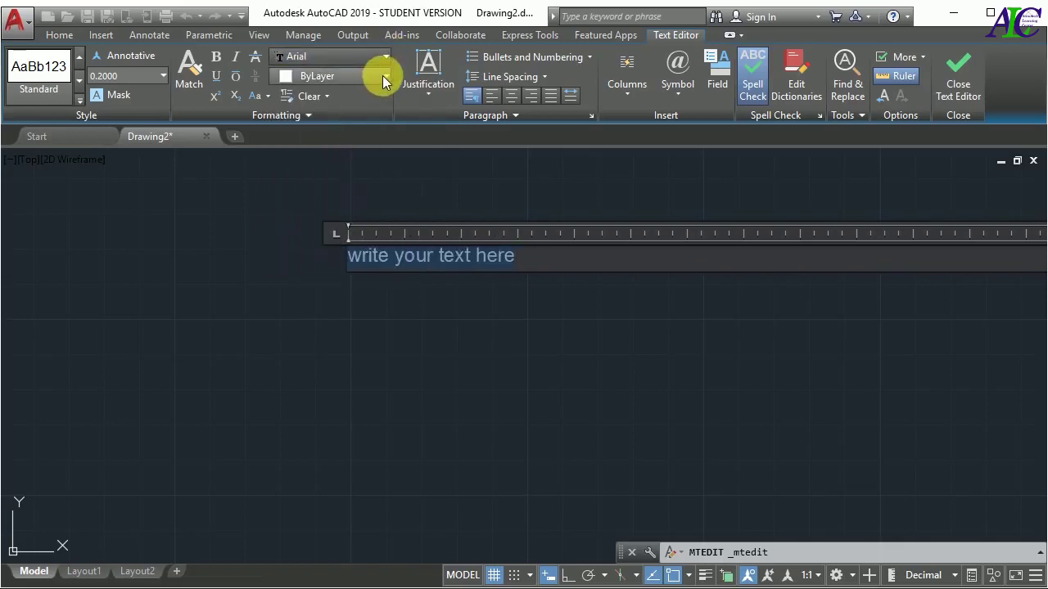
left_click(382, 76)
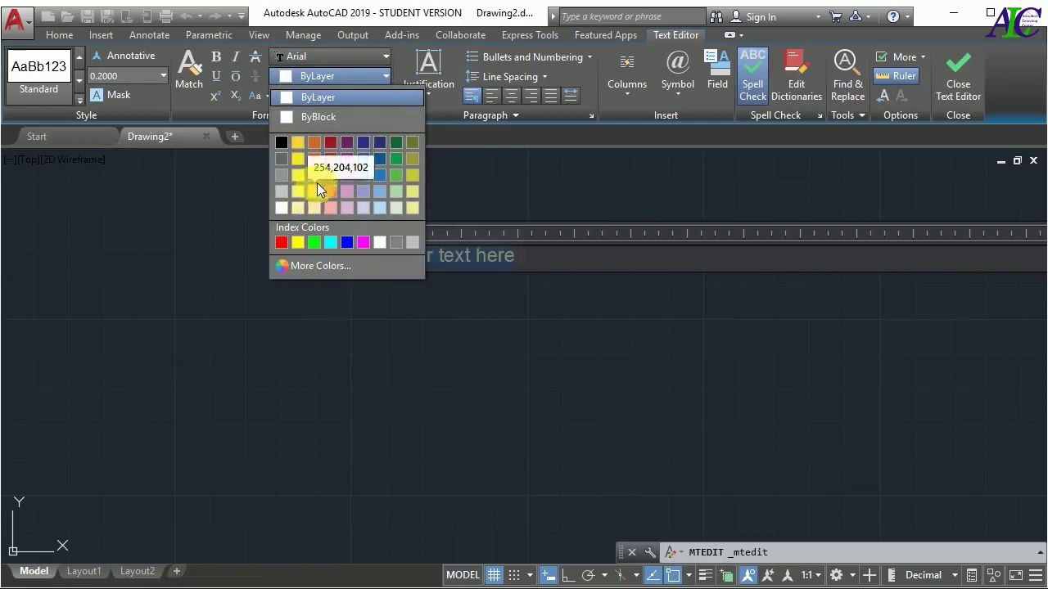
left_click(357, 94)
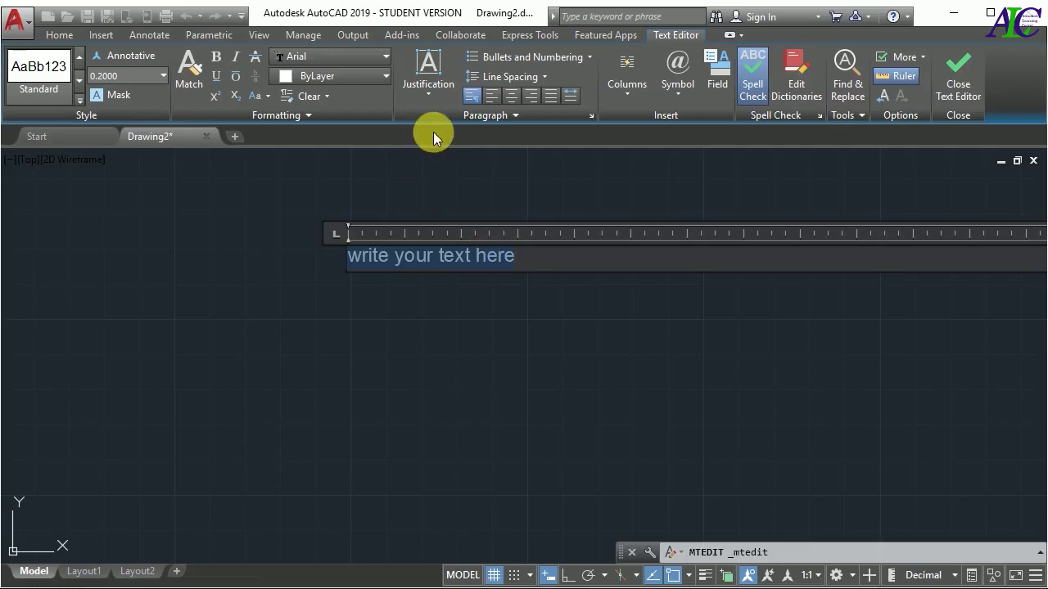
Step: Set the text's justification to Top Center TC and narrow its text box to slightly wider than the text
left_click(427, 99)
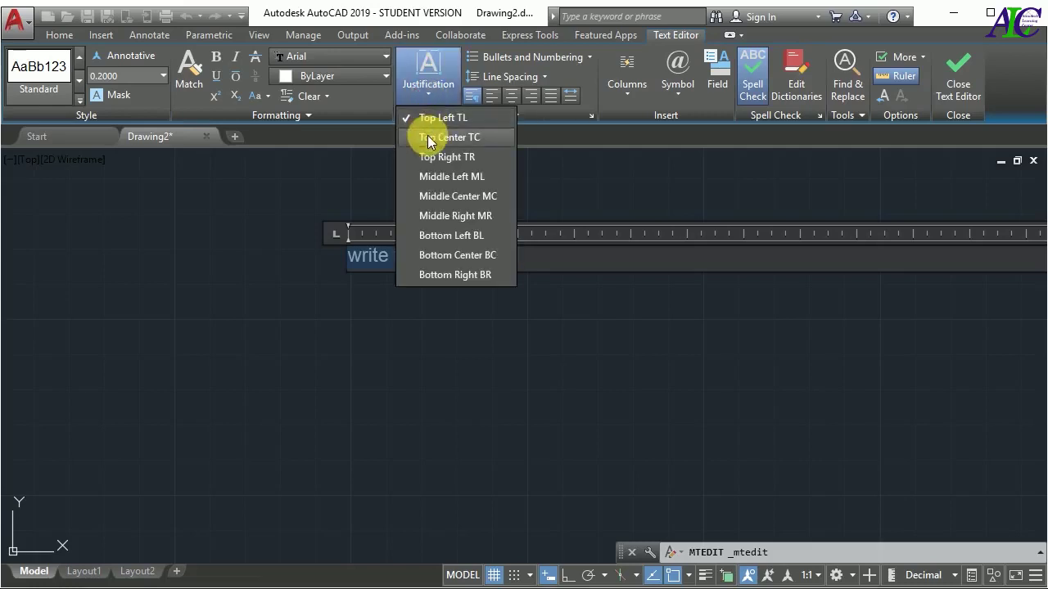
left_click(427, 136)
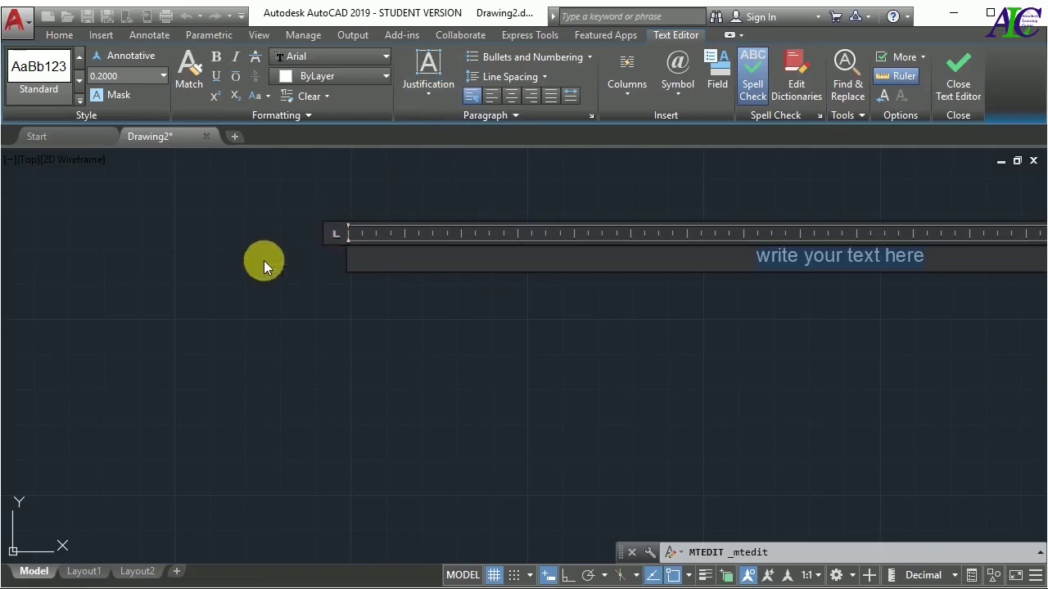
scroll(258, 265, "down", 2)
left_click_drag(939, 245, 705, 242)
Step: Try left, center and right alignment on the paragraph, settle on justified alignment, and set its line spacing to 1.5x
left_click(490, 97)
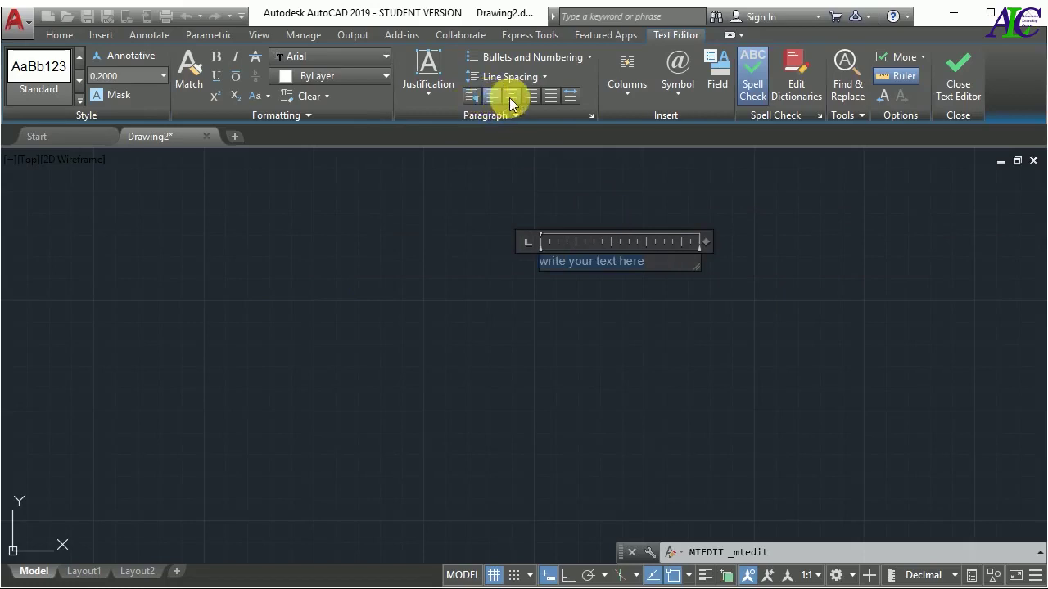
left_click(509, 98)
left_click(532, 98)
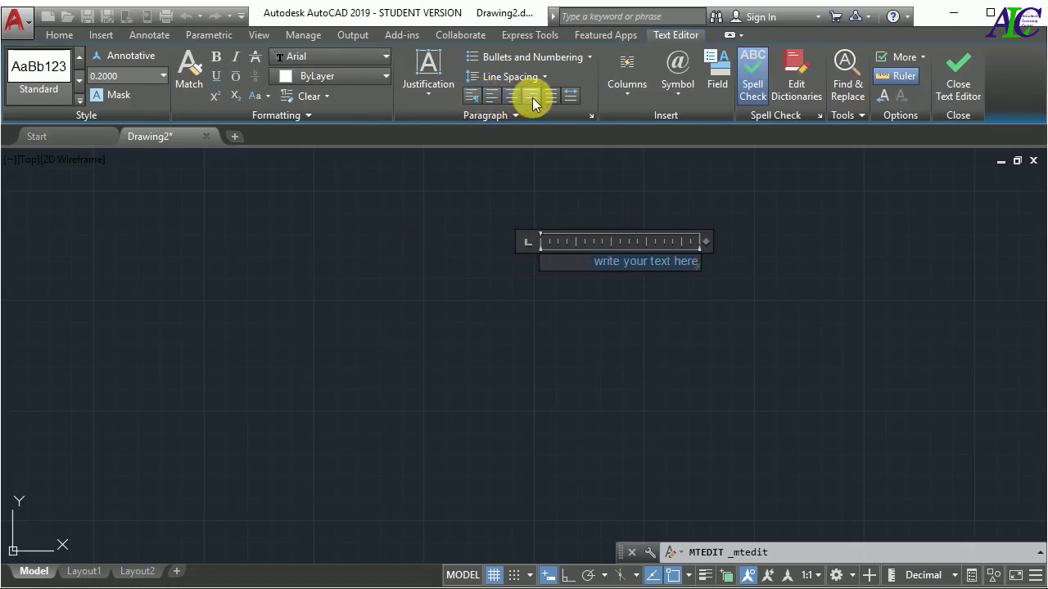
left_click(553, 100)
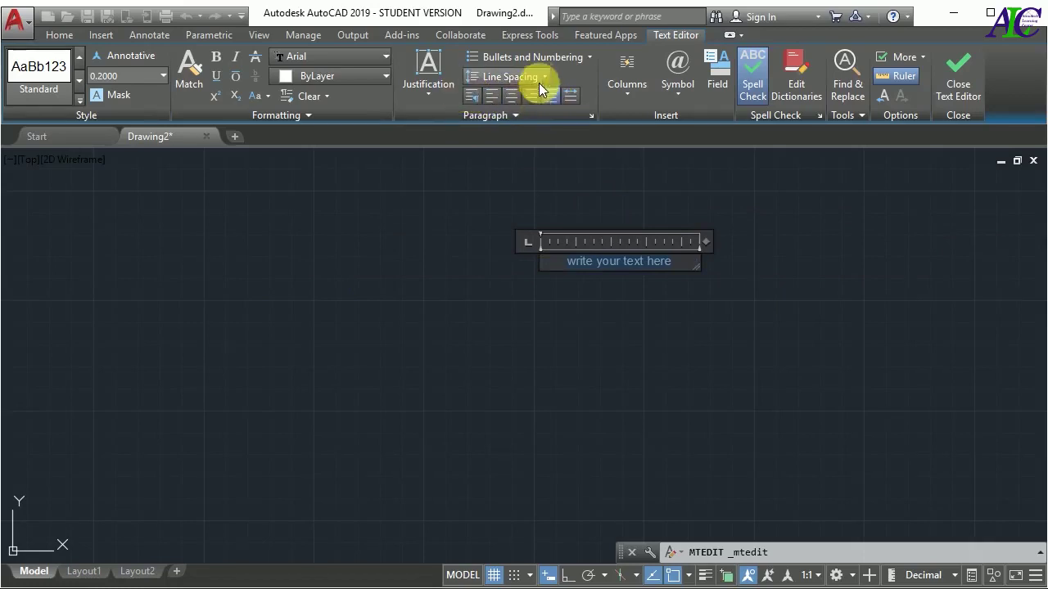
left_click(545, 74)
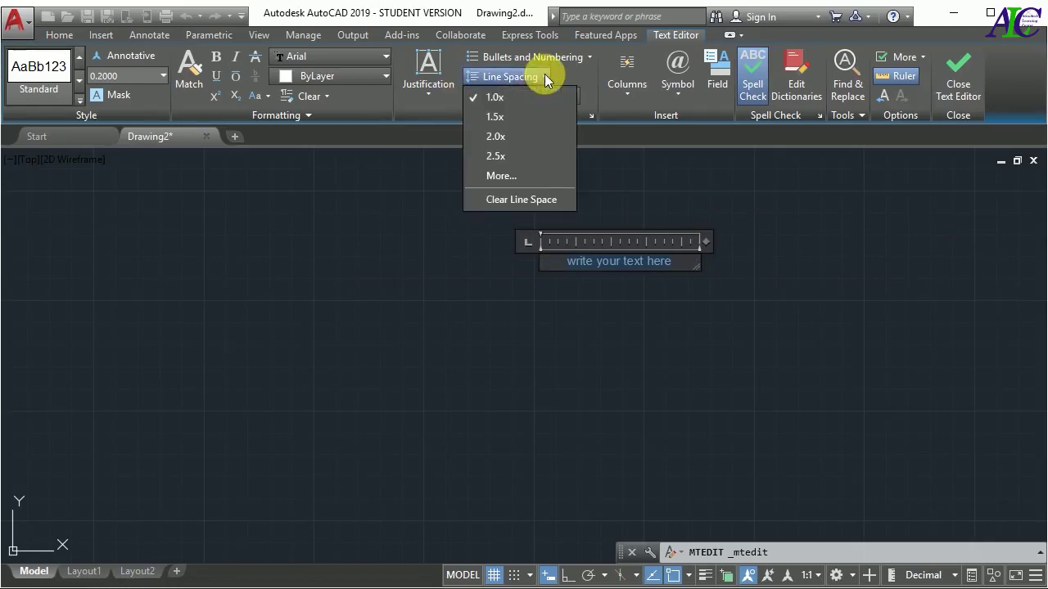
left_click(506, 114)
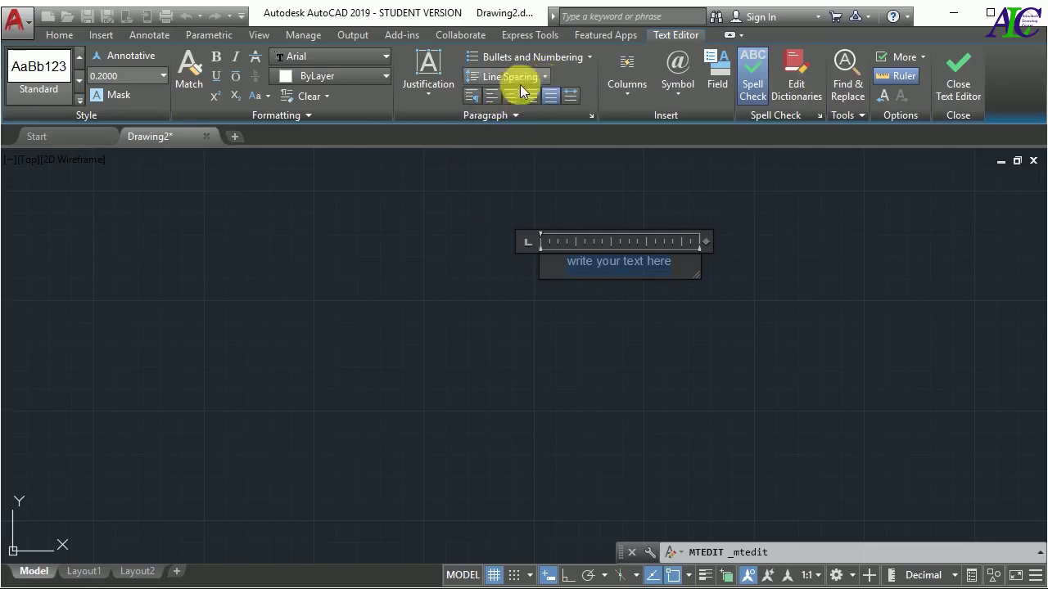
Step: Change the text object's justification to Middle Left ML
left_click(437, 97)
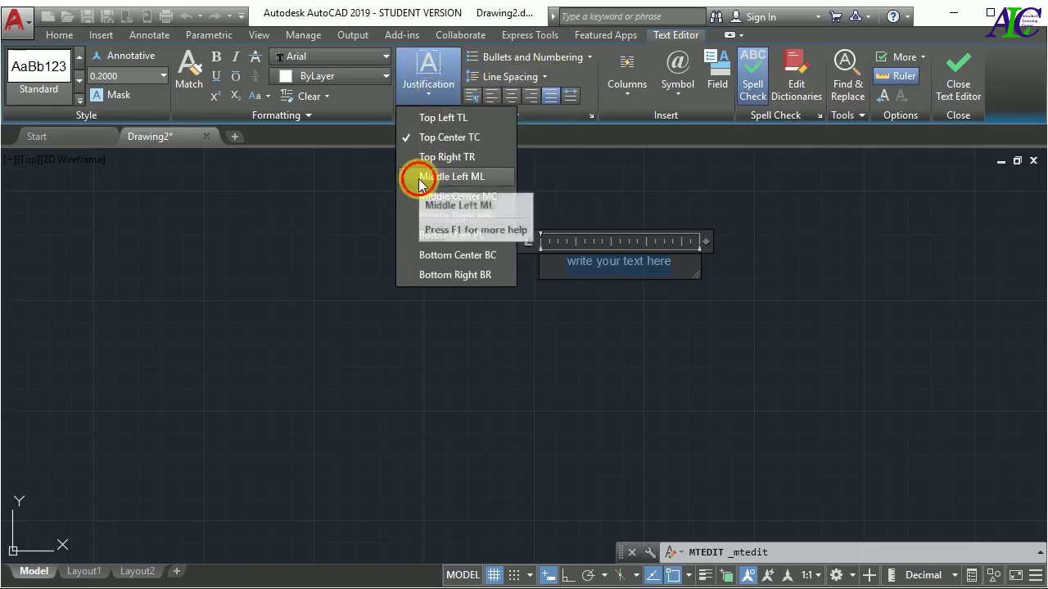
left_click(418, 179)
left_click(431, 97)
left_click(432, 101)
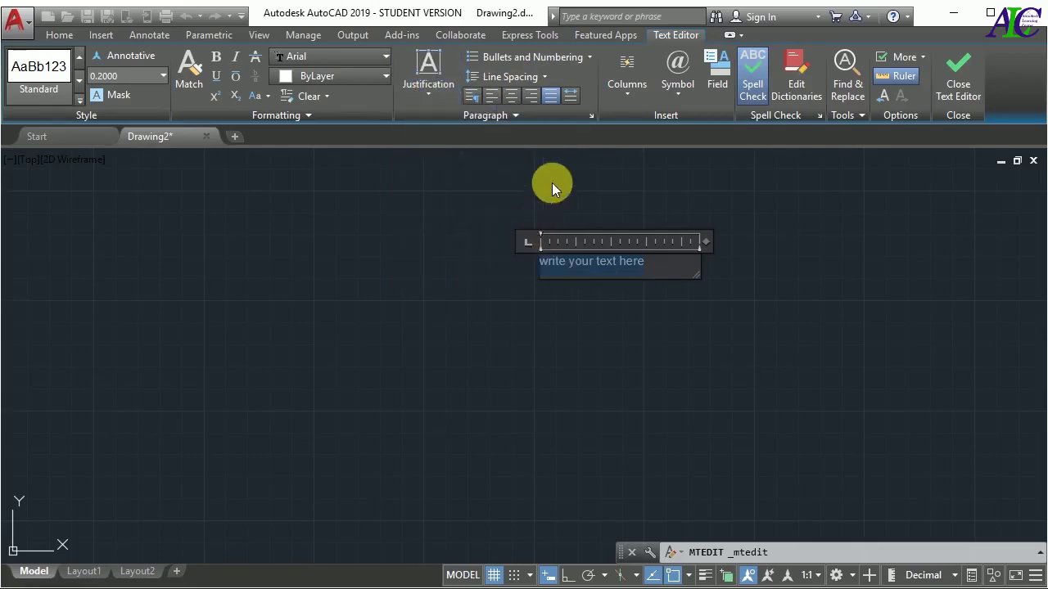
Step: View the column options for the text and finish editing the multiline text
left_click(628, 91)
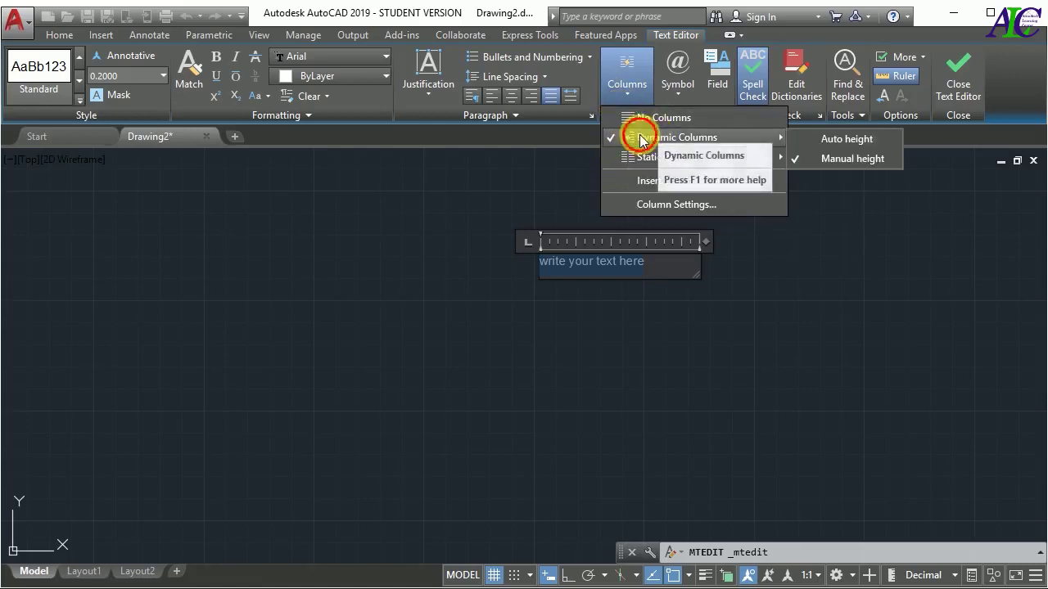
left_click(635, 96)
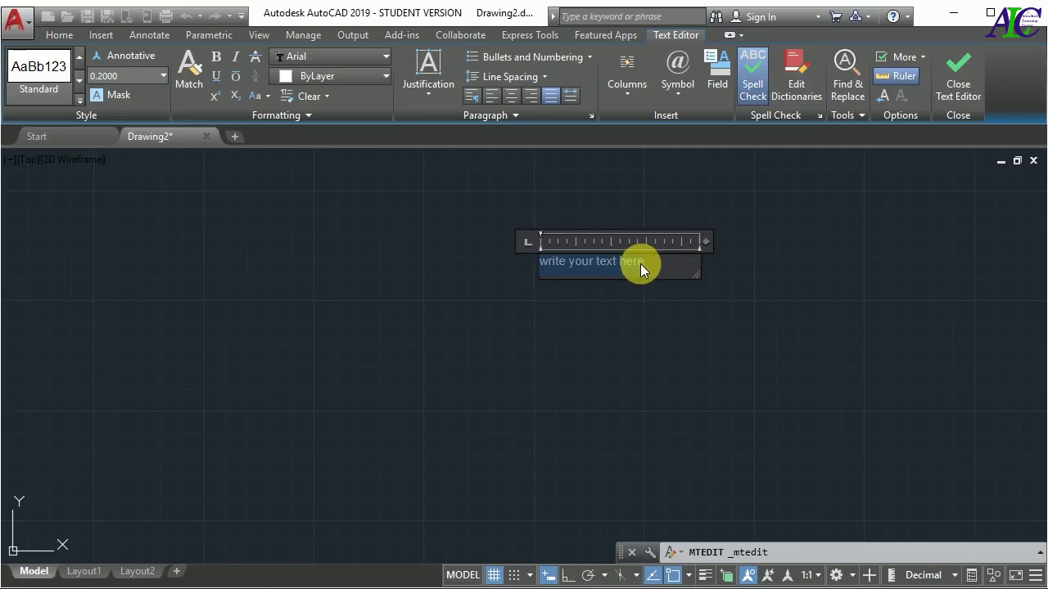
left_click(958, 88)
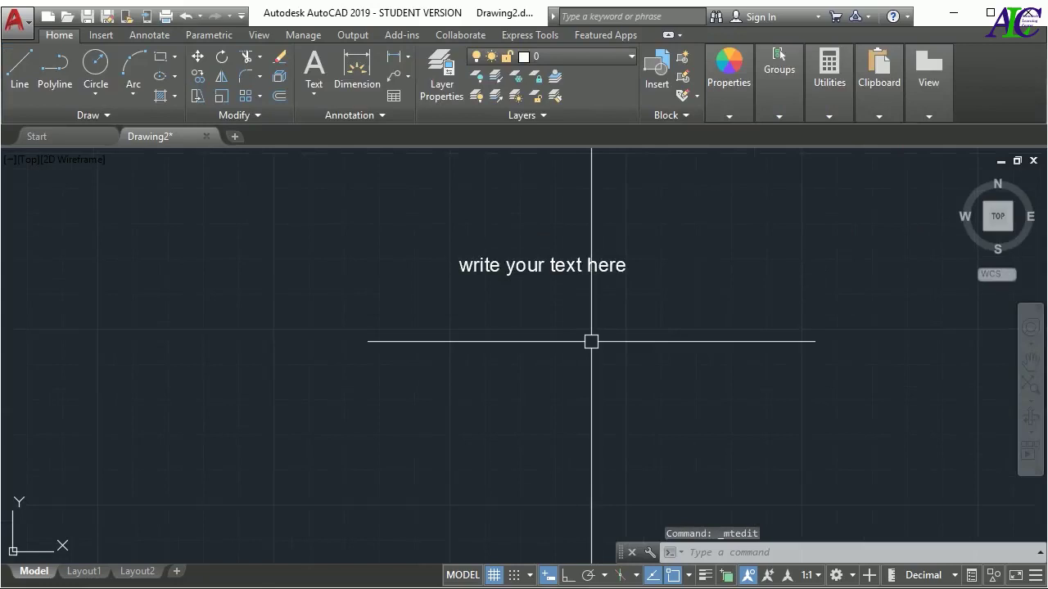
Step: Start a single-line text just below the multiline text, picking a height of about 1.09 and a nearly horizontal rotation
left_click(313, 98)
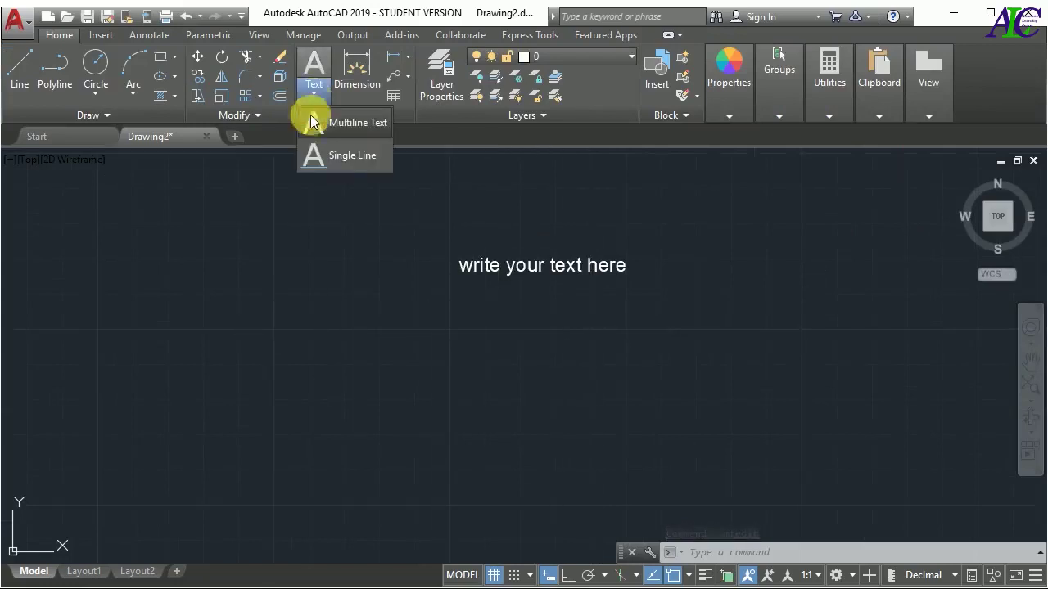
left_click(333, 157)
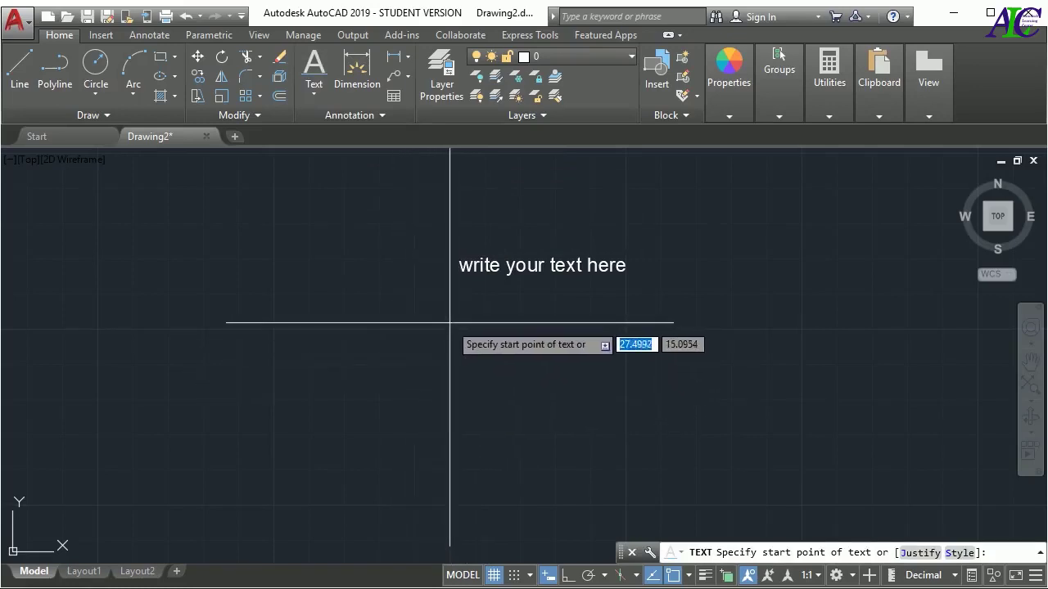
left_click(448, 327)
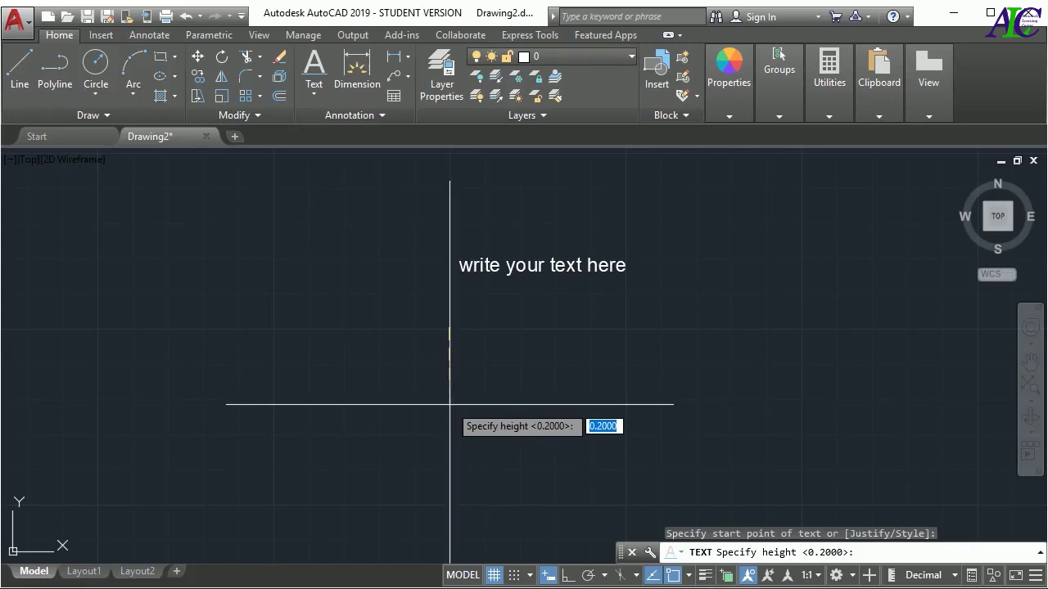
key("Return")
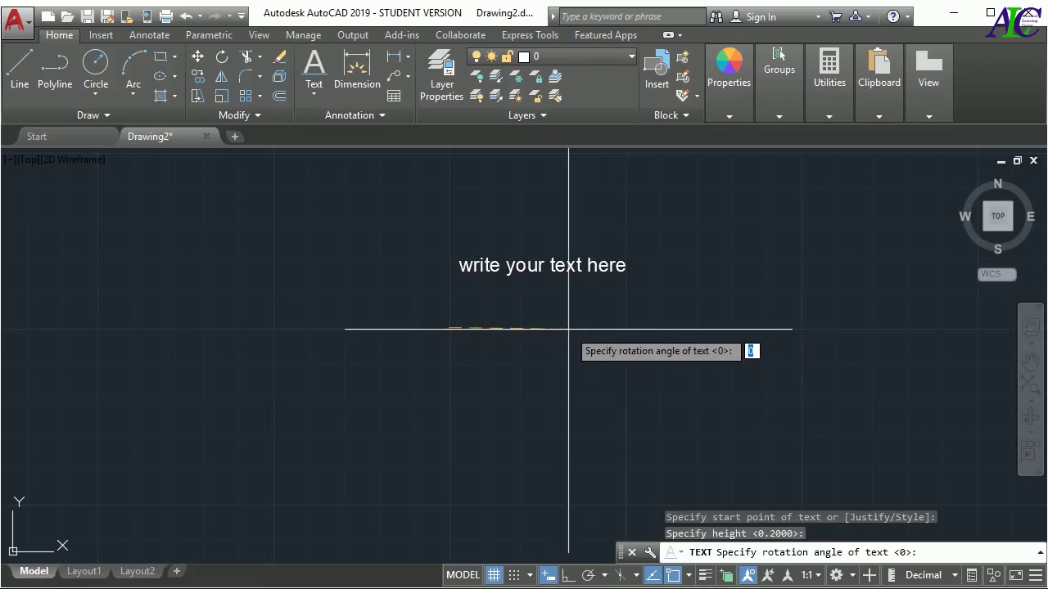
left_click(626, 330)
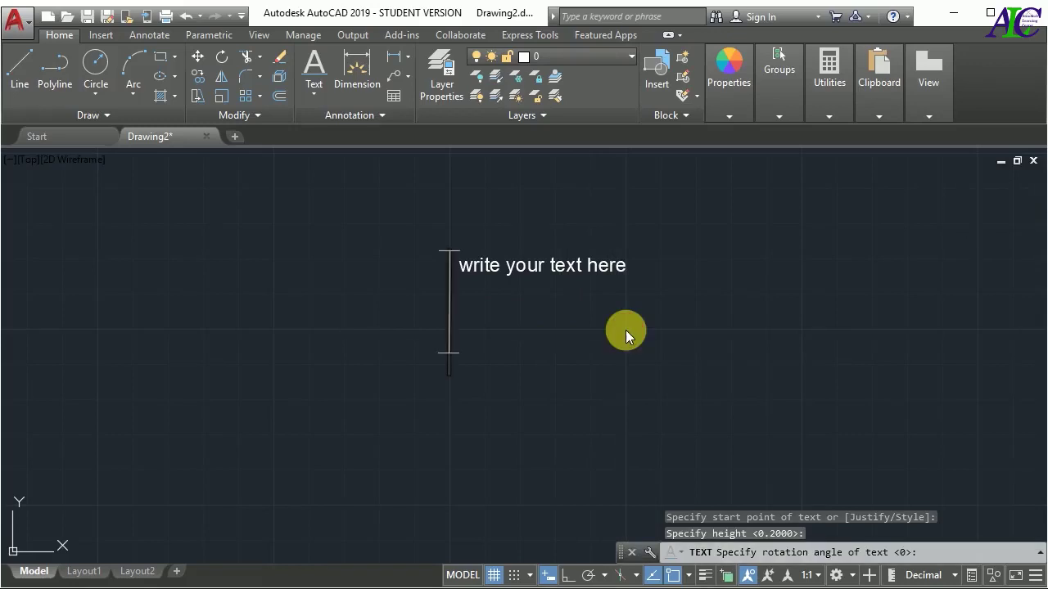
Step: Enter "write your" as the single-line text and finish the text command
type("wite")
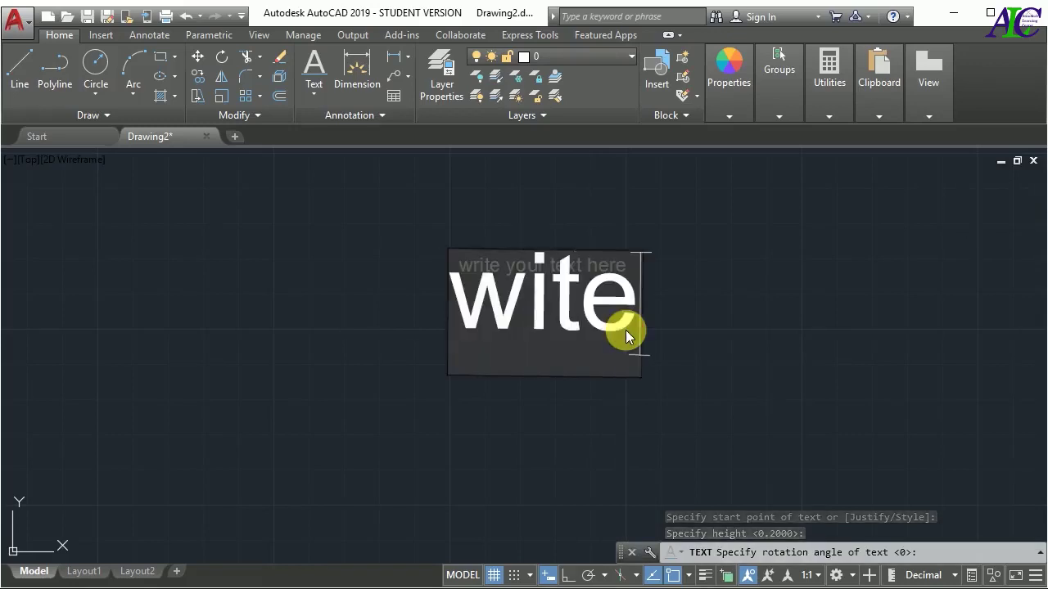
key("BackSpace")
key("BackSpace")
key("BackSpace")
type("r")
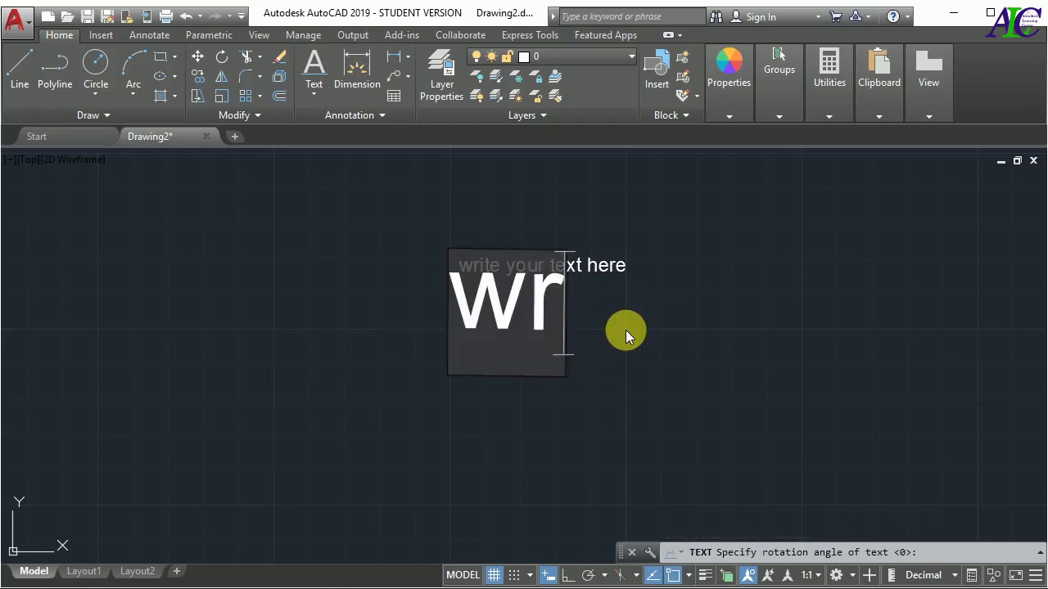
type("ite your")
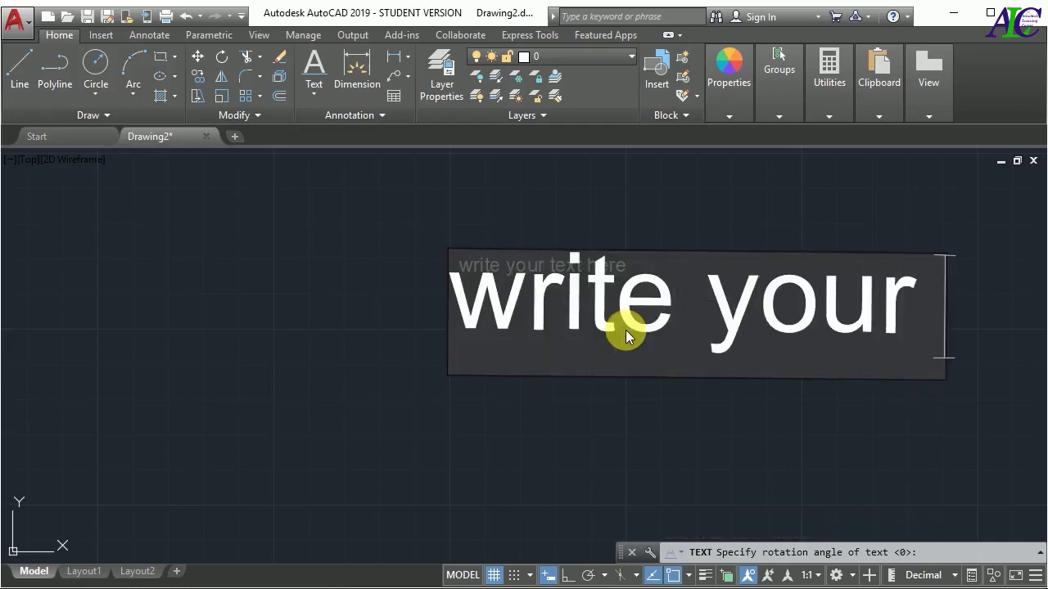
left_click(798, 438)
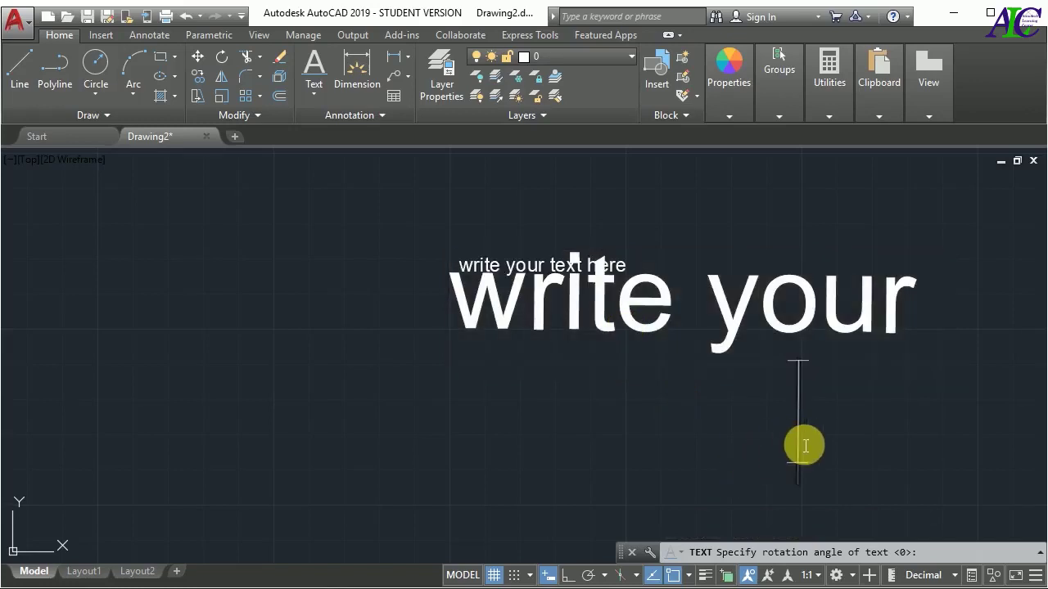
key("Return")
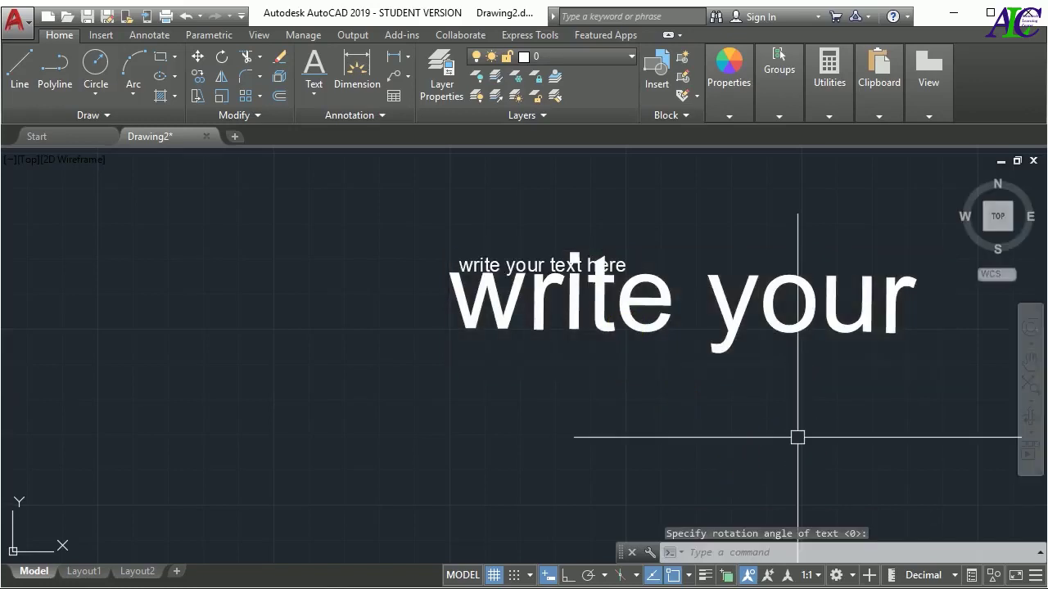
Step: Start another single-line text left of and below the existing texts, keeping the 1.0914 height and setting the rotation angle to 45
scroll(389, 320, "down", 2)
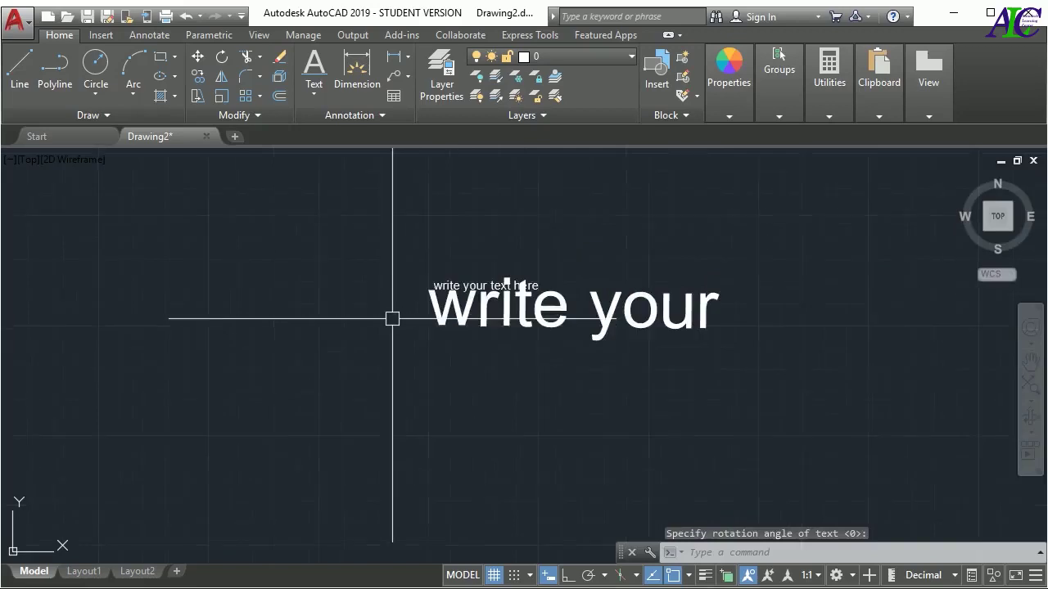
key("Return")
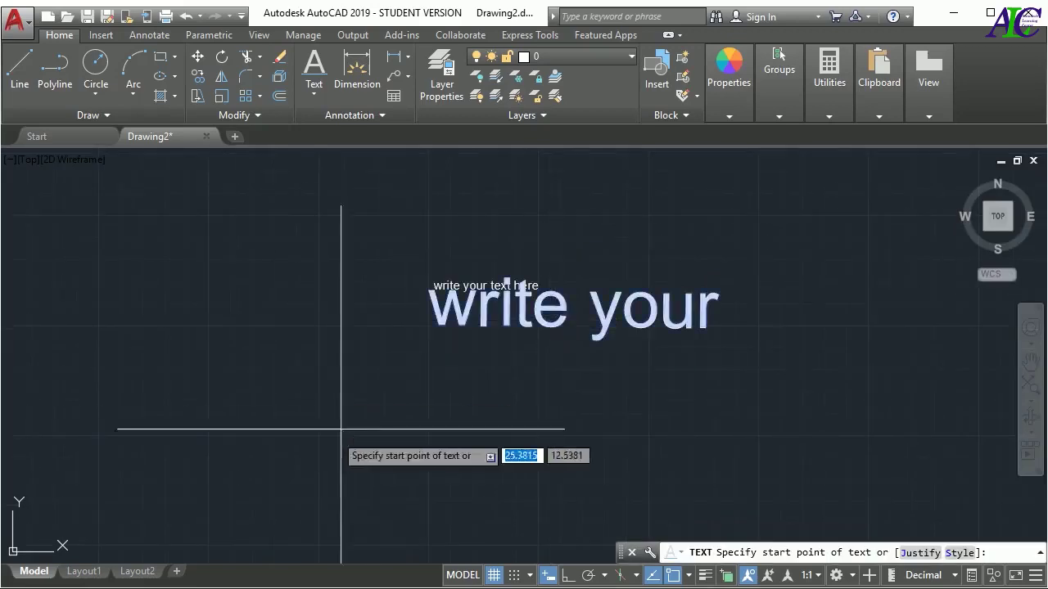
left_click(208, 435)
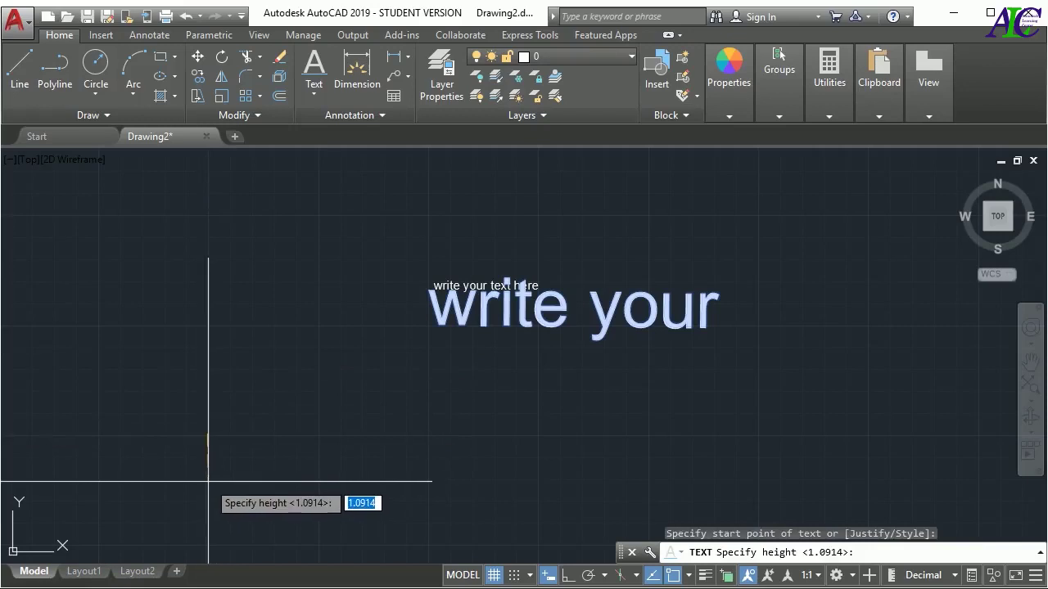
key("Return")
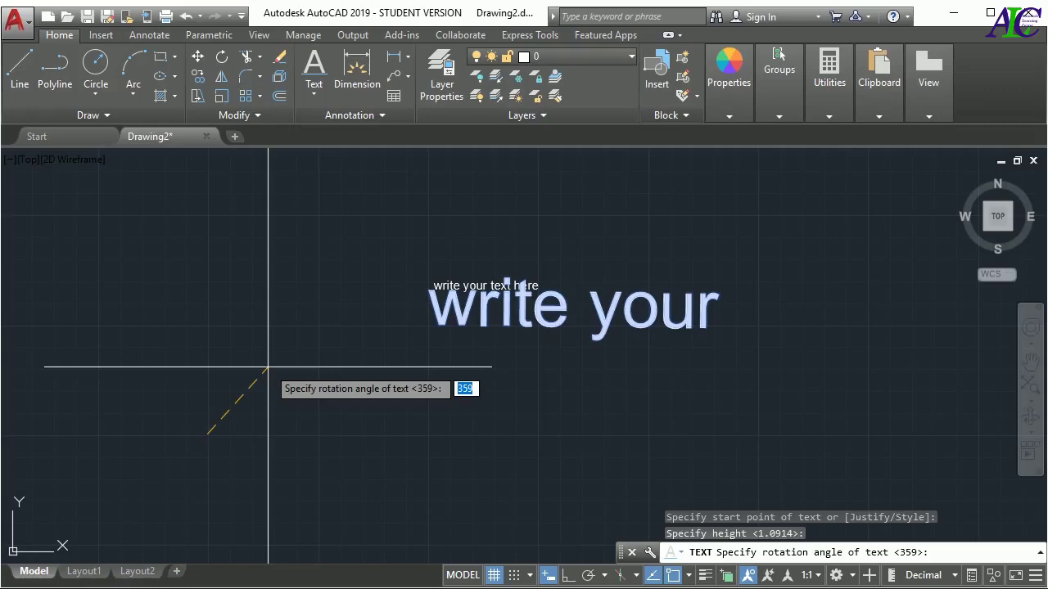
type("45")
key("Return")
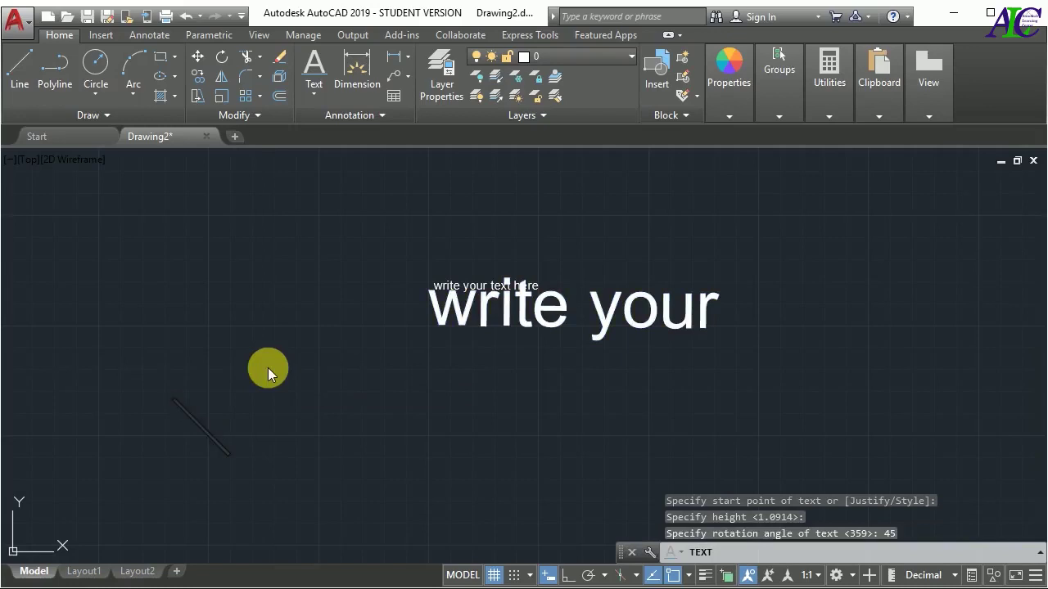
Step: Enter "write your text" as the rotated single-line text and finish the text command
type("Write")
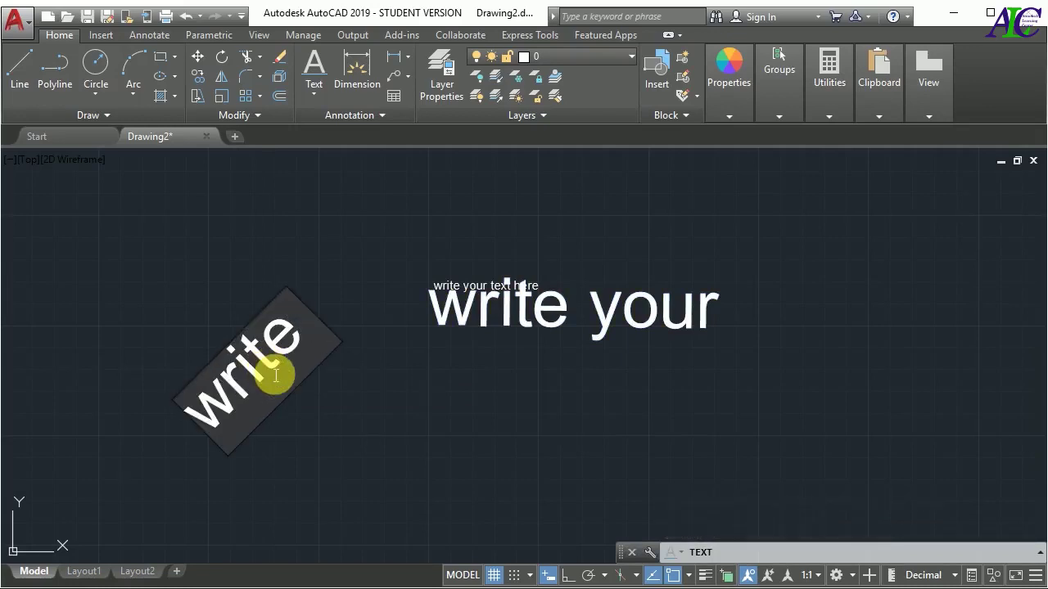
type(" your t")
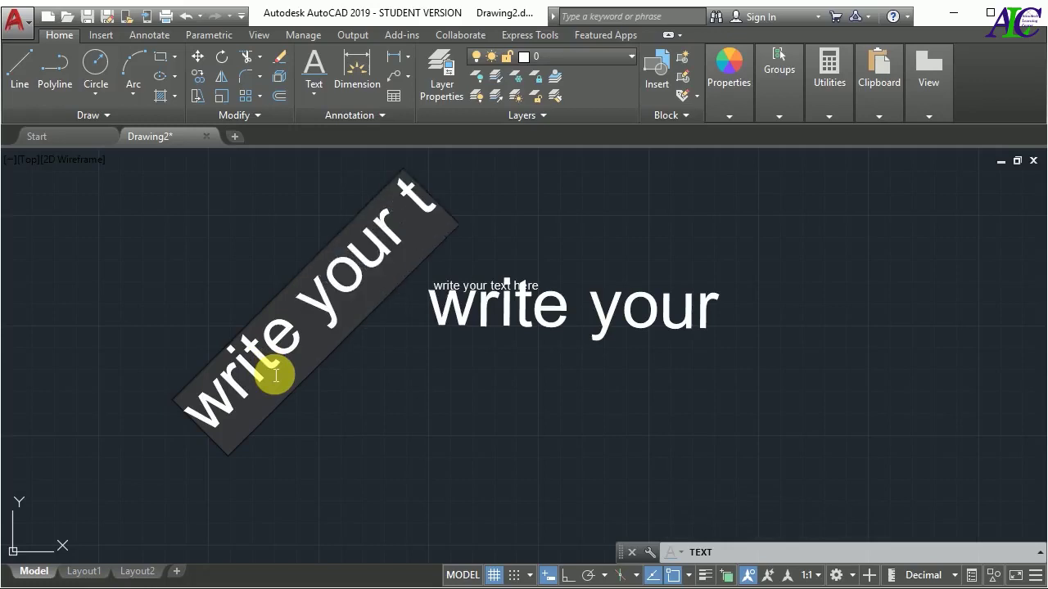
type("ex")
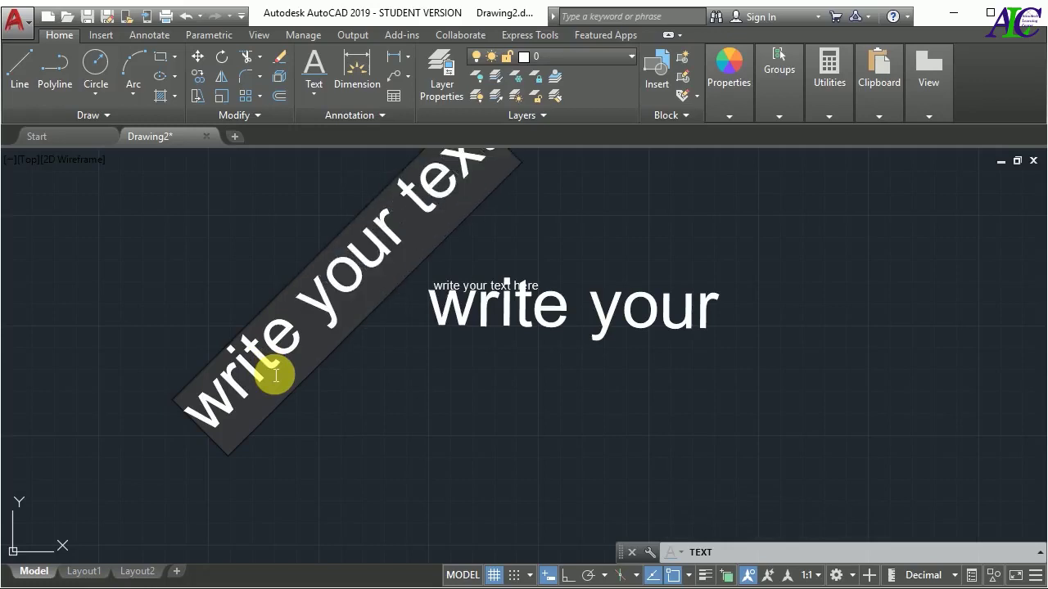
left_click(444, 428)
key("Return")
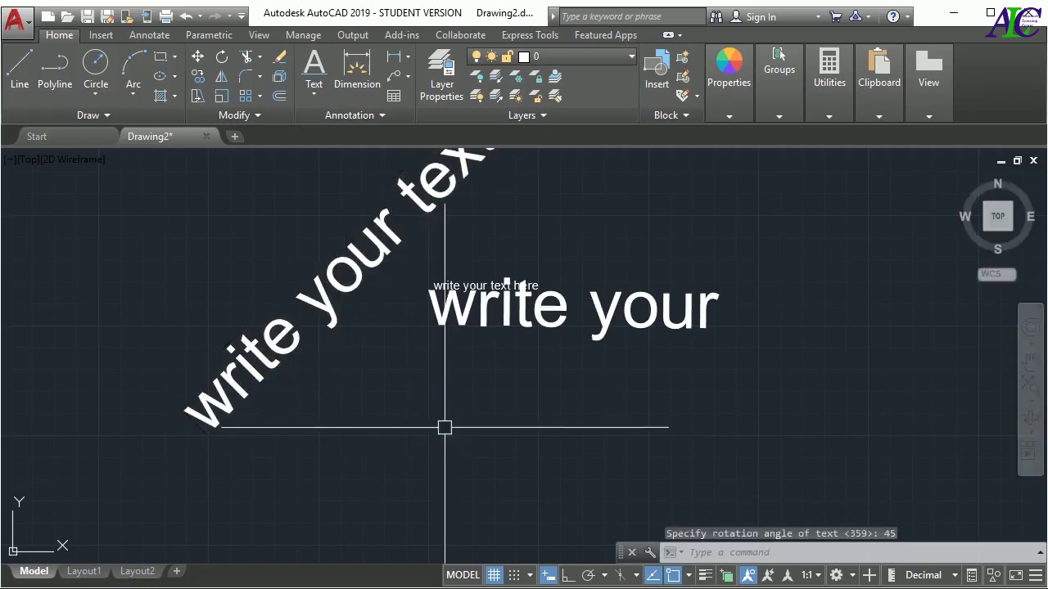
scroll(444, 428, "down", 3)
scroll(395, 391, "up", 2)
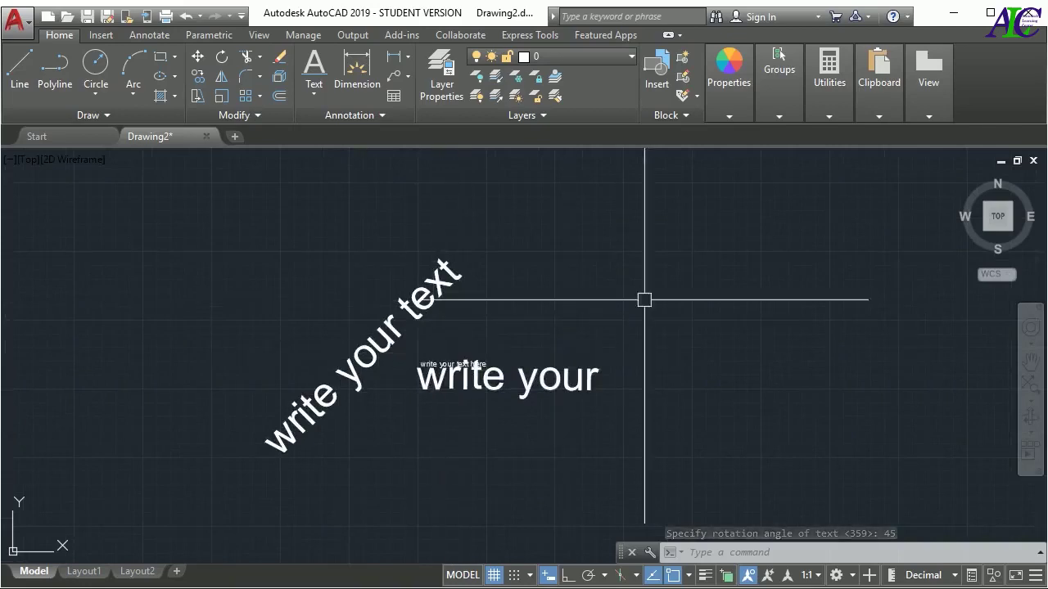
left_click(753, 229)
left_click(225, 474)
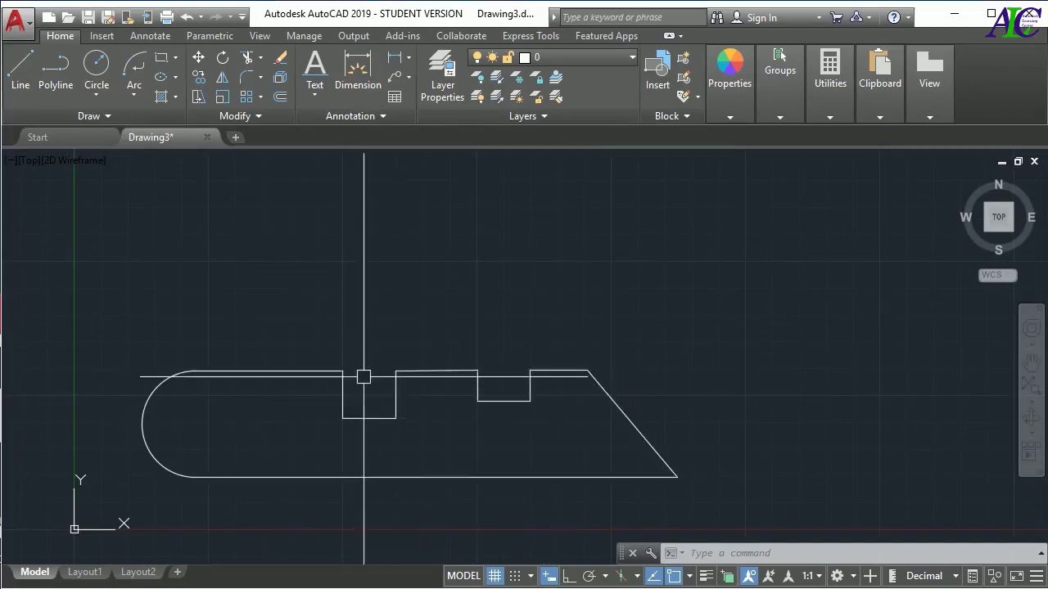
Step: Add a linear dimension above the profile's upper horizontal edge, from the end of the arc to the first notch
left_click(400, 59)
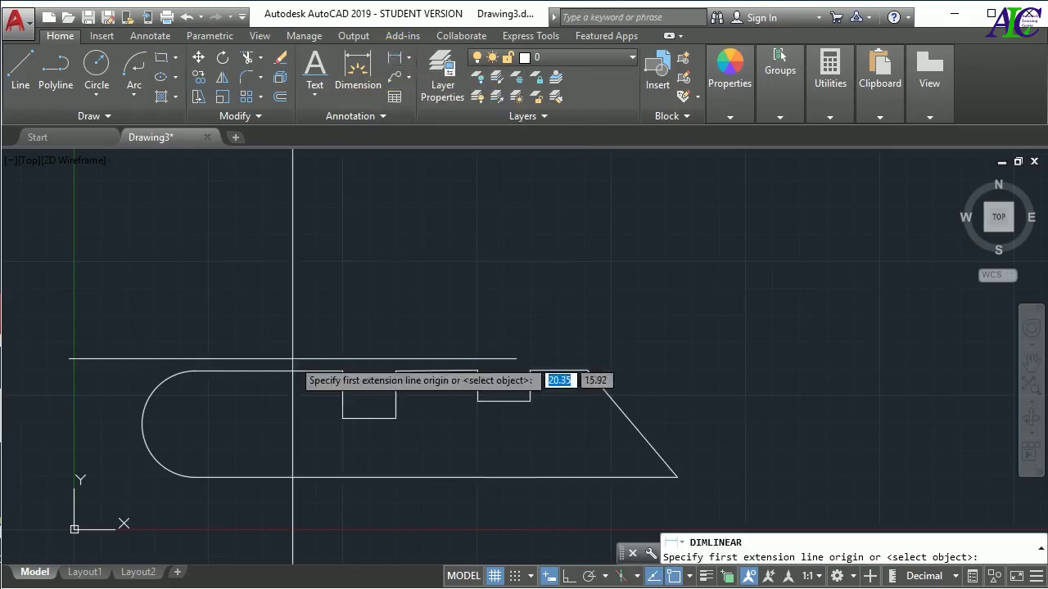
left_click(194, 371)
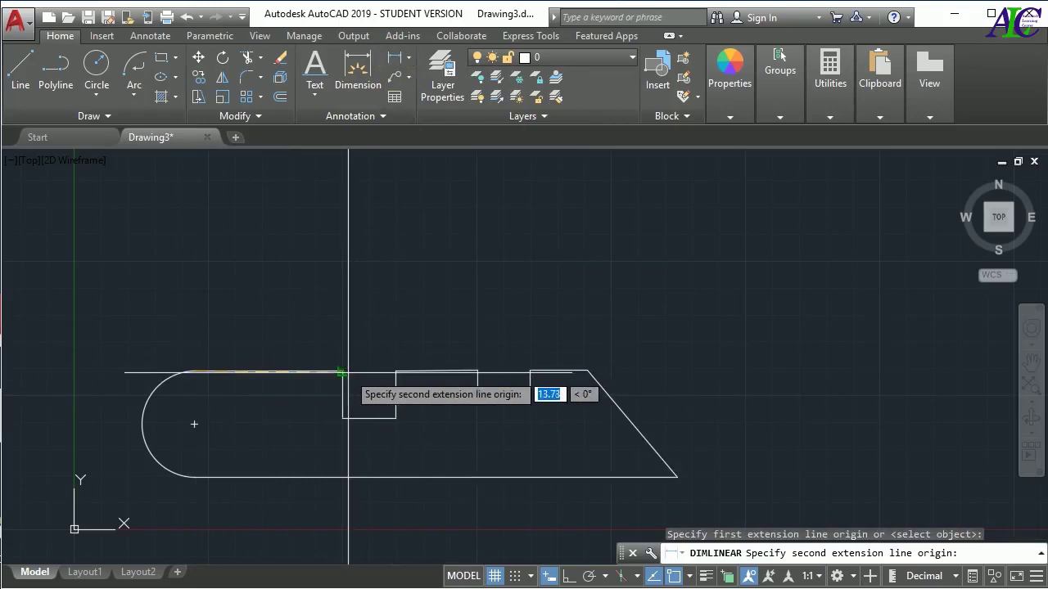
left_click(343, 371)
left_click(345, 350)
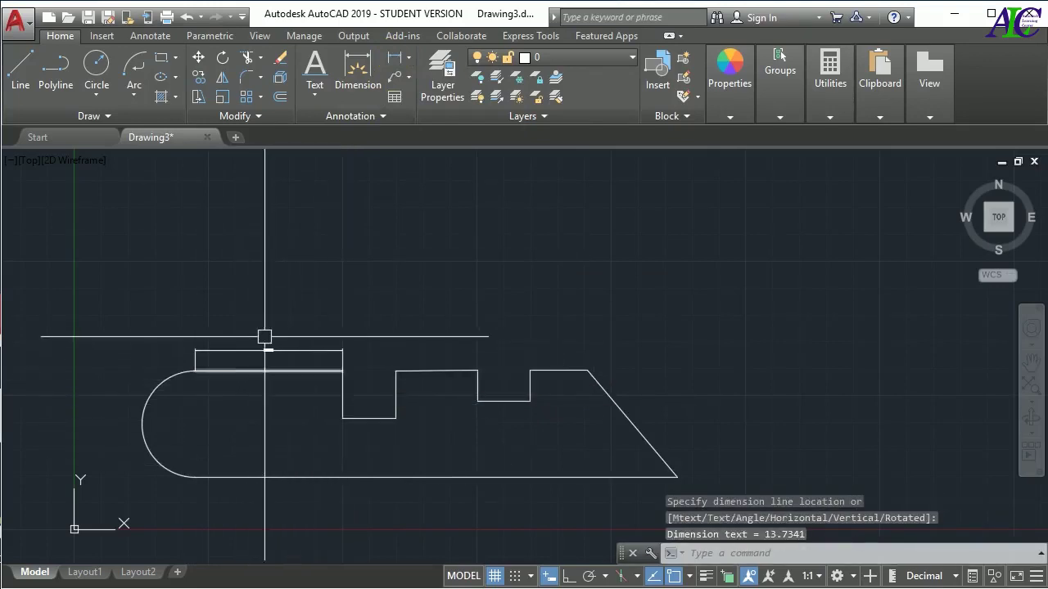
Step: Check the size of the linear dimension's text and delete the dimension
scroll(274, 350, "up", 3)
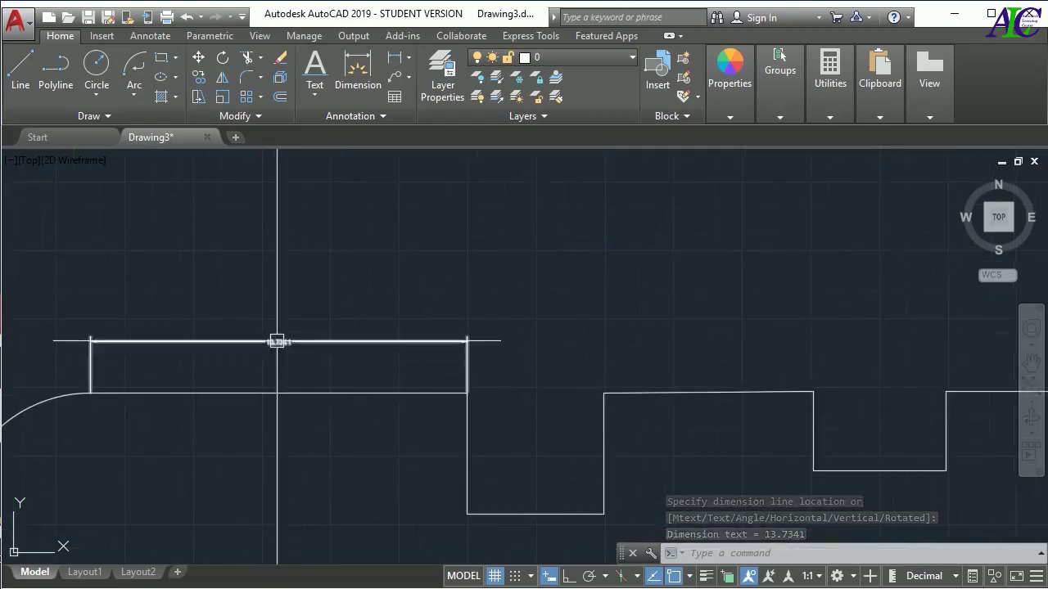
scroll(276, 340, "down", 1)
left_click(316, 340)
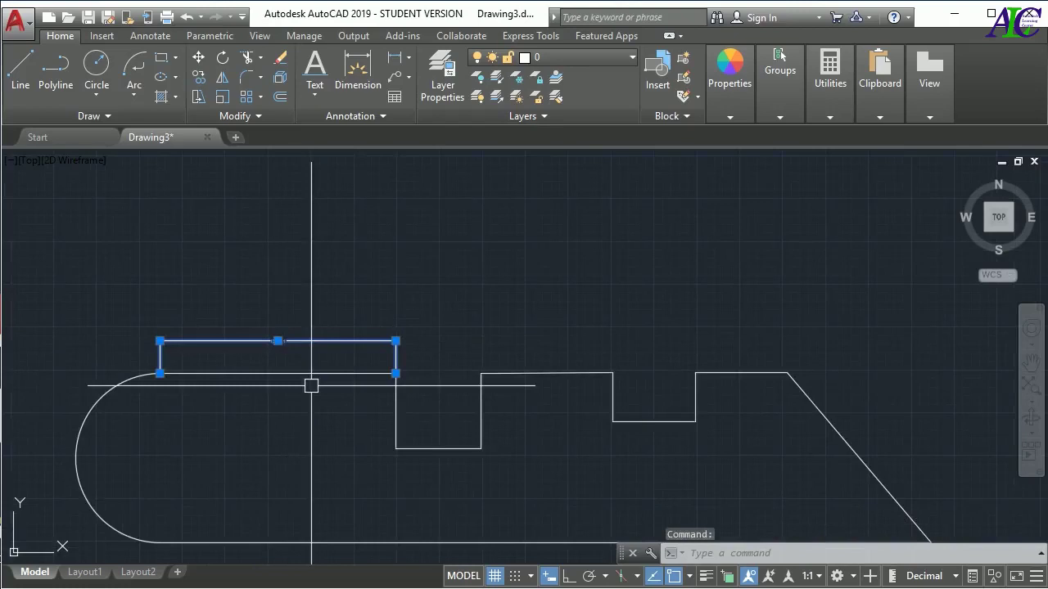
key("Delete")
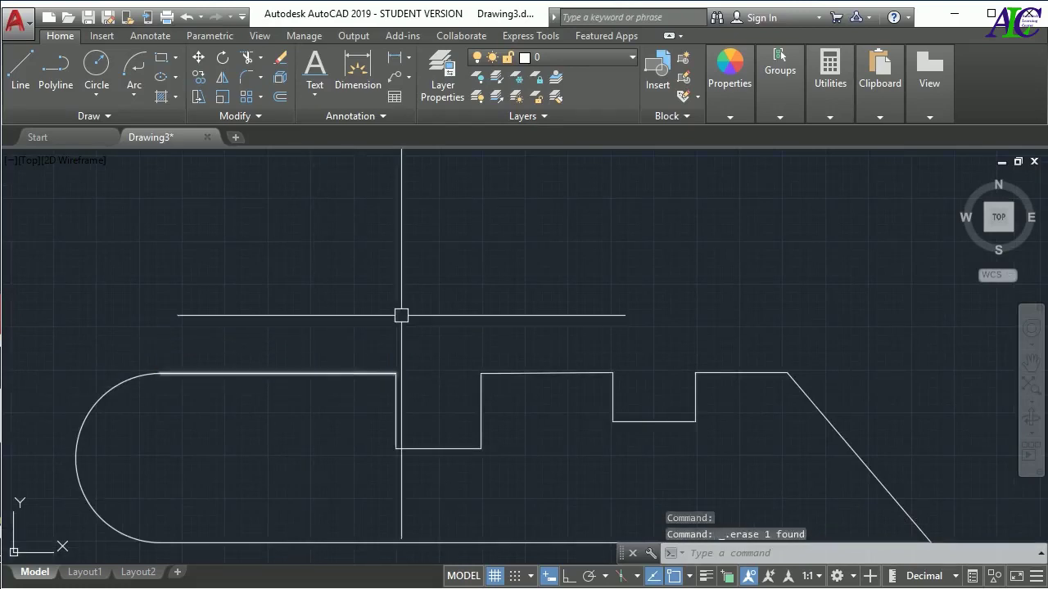
Step: Modify the Standard dimension style and set its text height to 0.4
type("d")
key("Return")
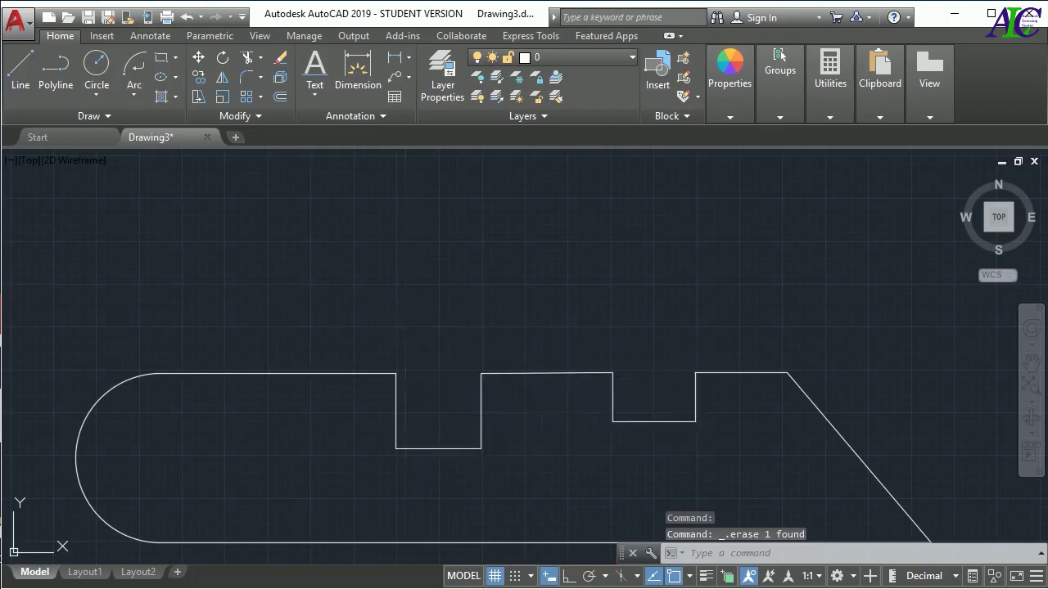
mouse_move(409, 316)
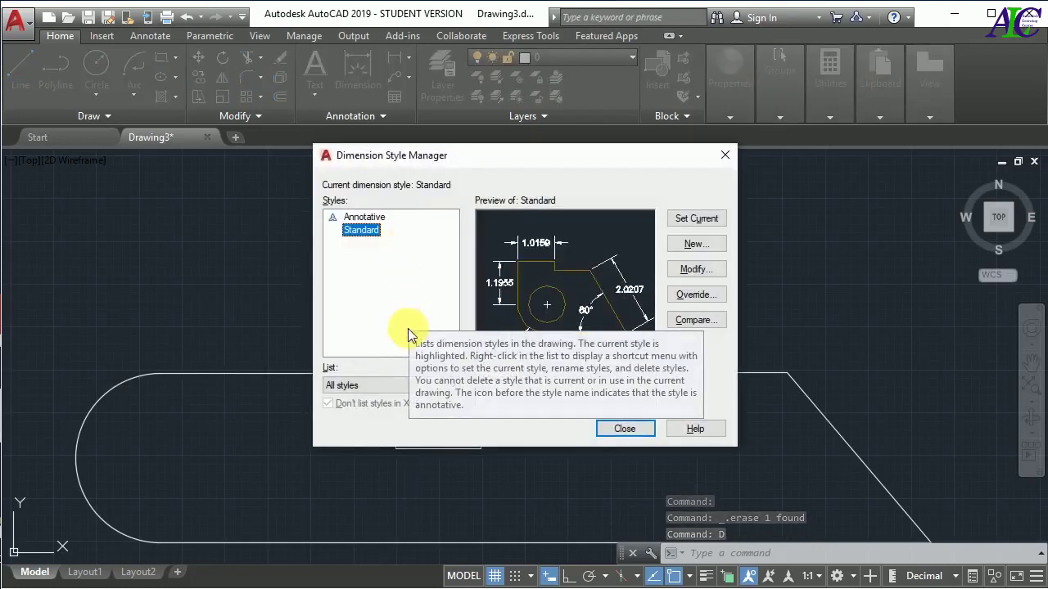
left_click(696, 270)
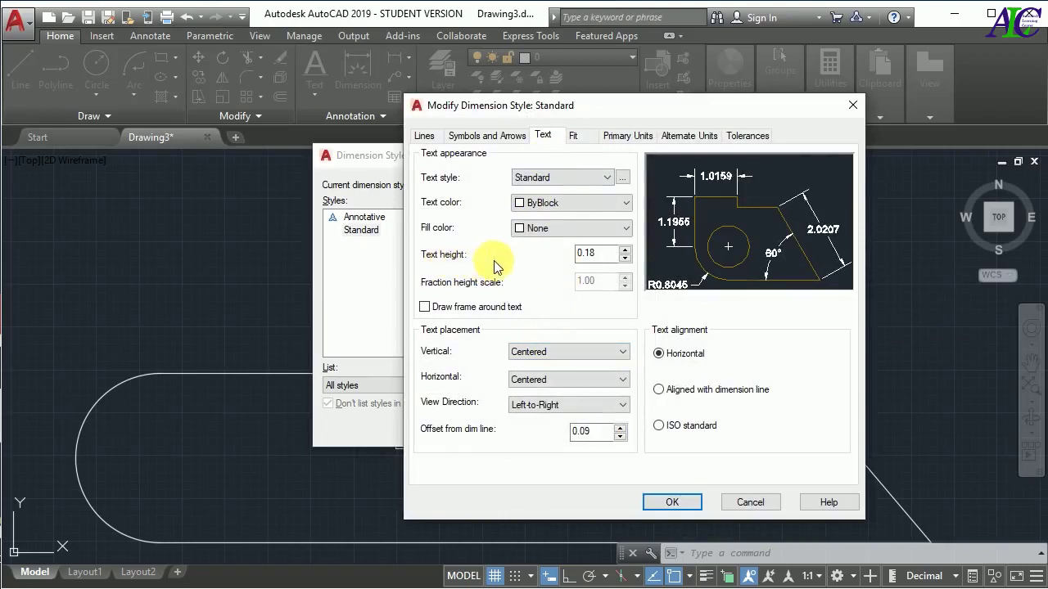
left_click(601, 262)
double_click(592, 254)
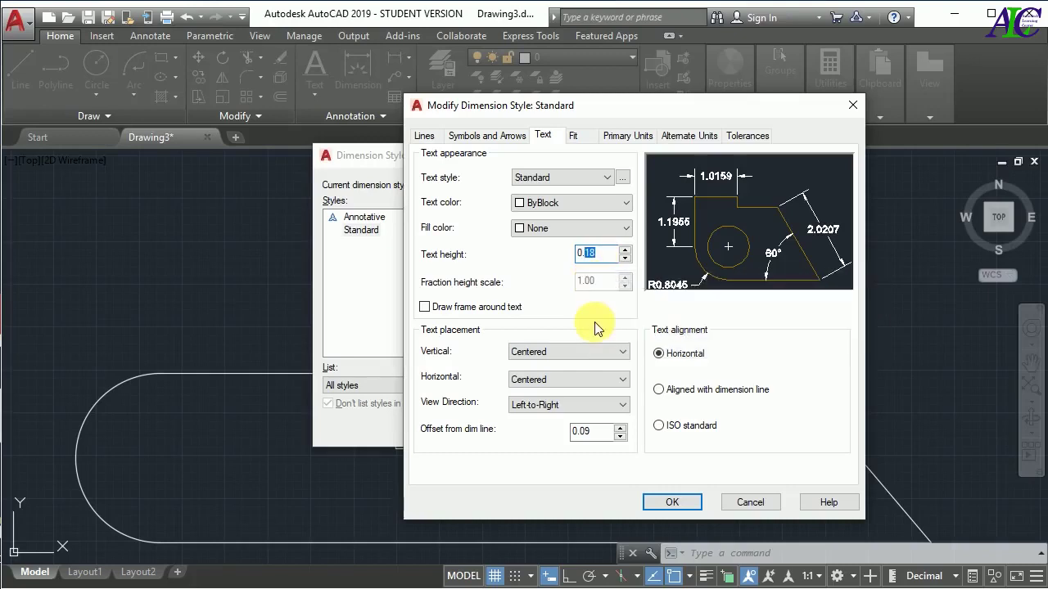
type("4")
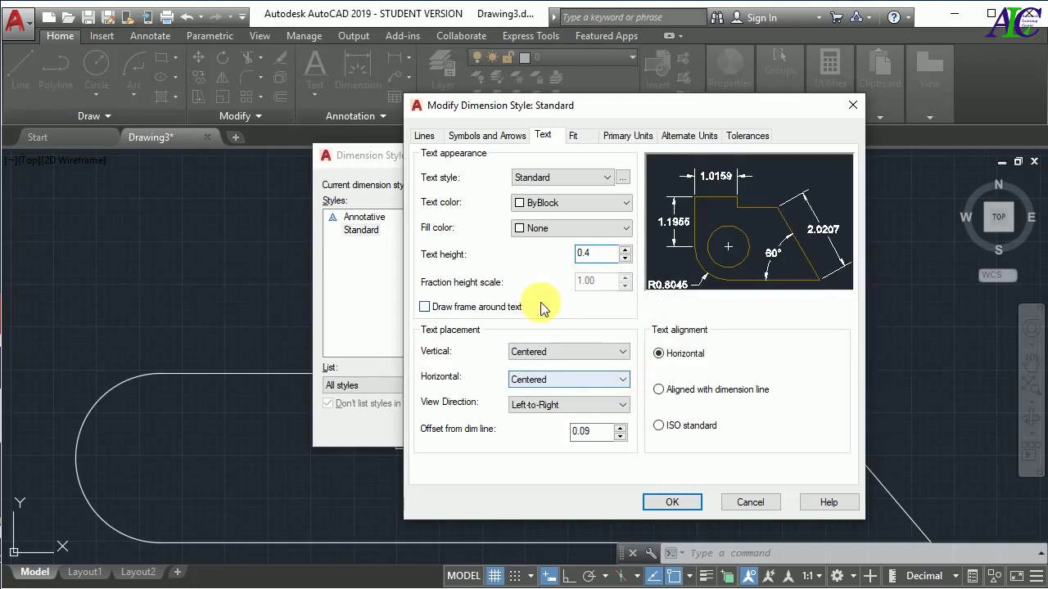
Step: Review the Standard style's dimension line settings and lineweight options, keeping the dimension lineweight at ByBlock
left_click(424, 136)
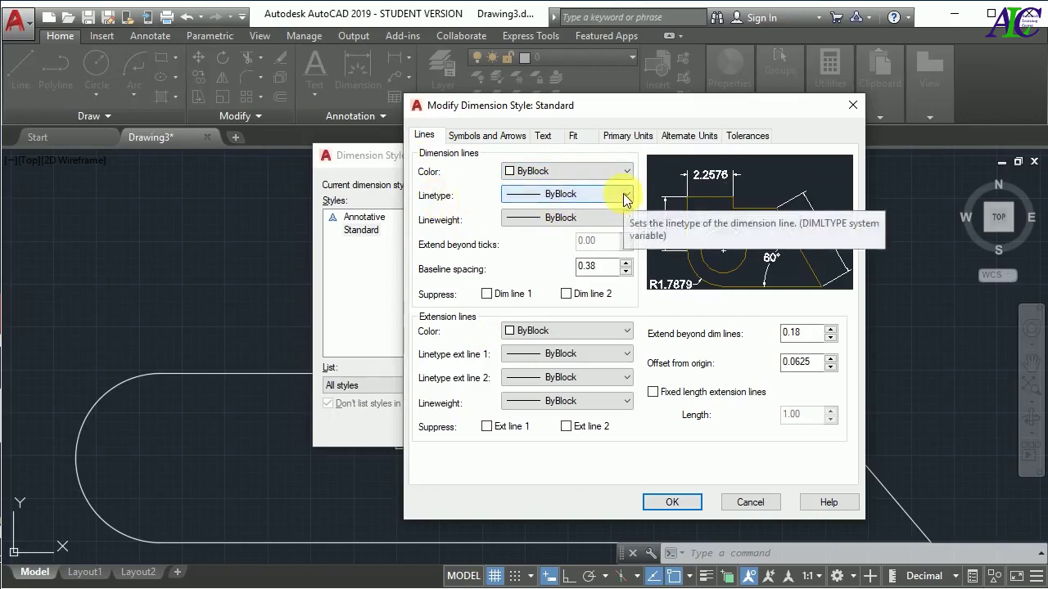
left_click(564, 219)
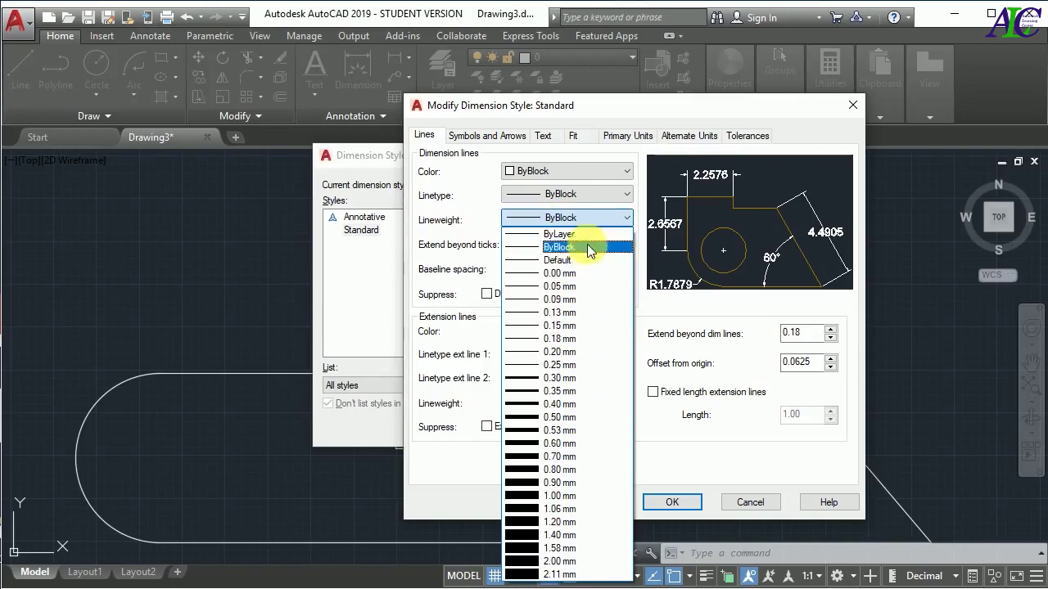
left_click(588, 245)
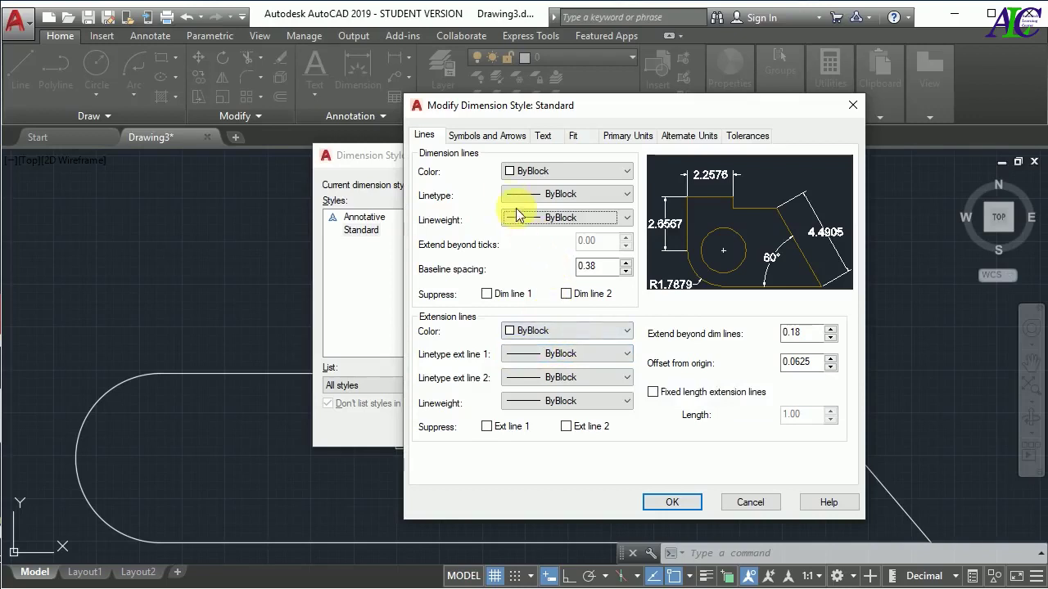
Step: Review the Standard style's arrowhead types and keep the first arrowhead as Closed filled
left_click(491, 136)
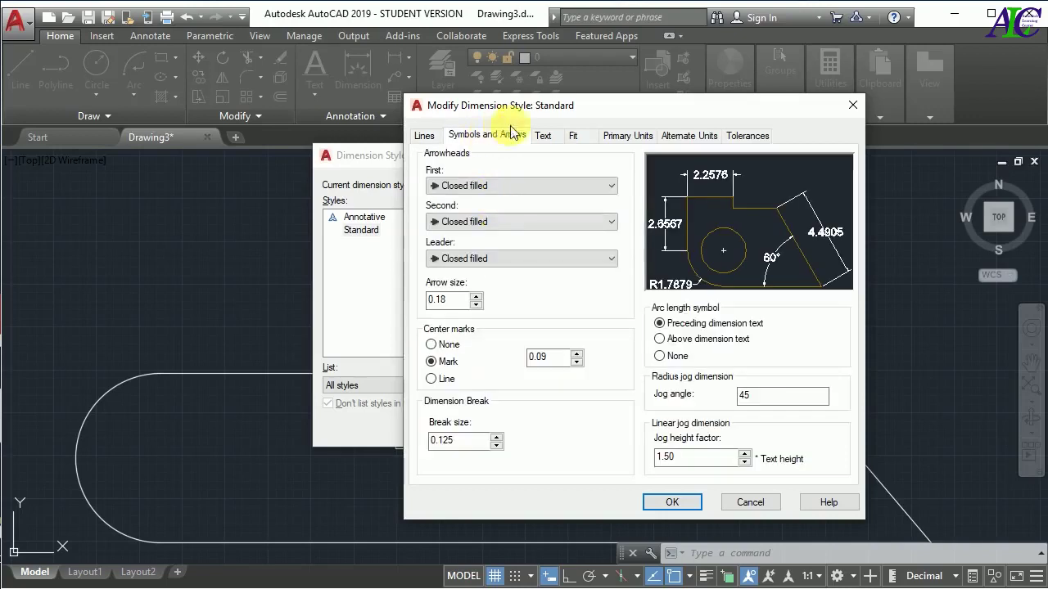
left_click(562, 187)
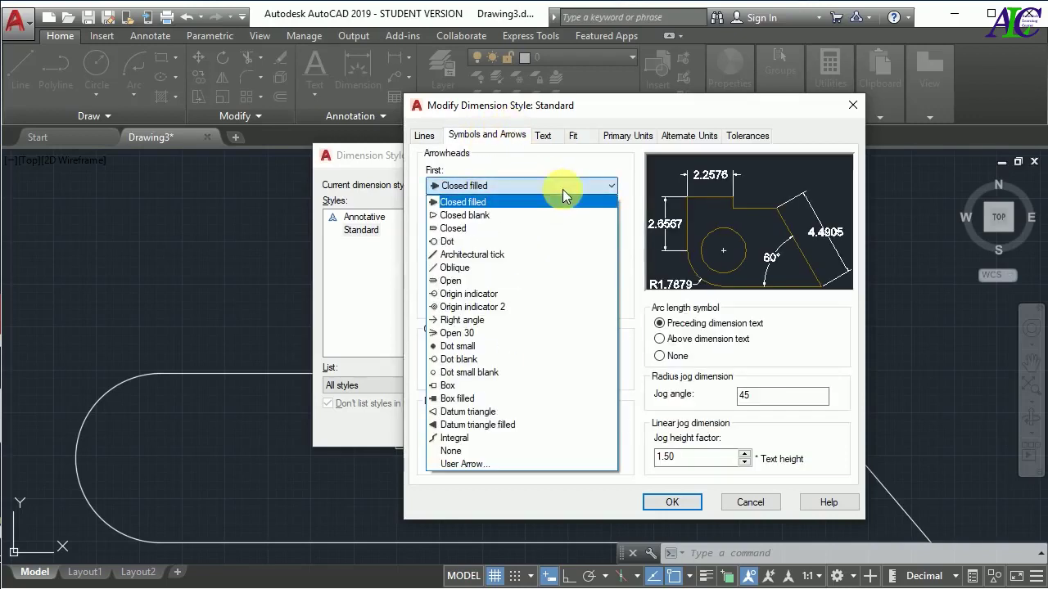
left_click(526, 203)
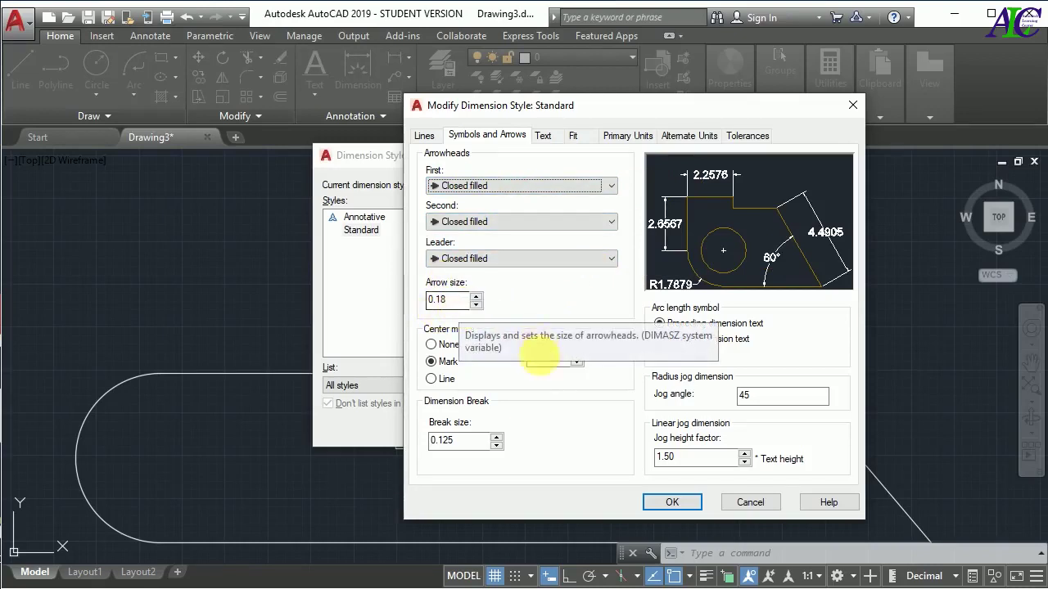
Step: Review the Standard style's text appearance, horizontal text placement choices and fit options
left_click(544, 136)
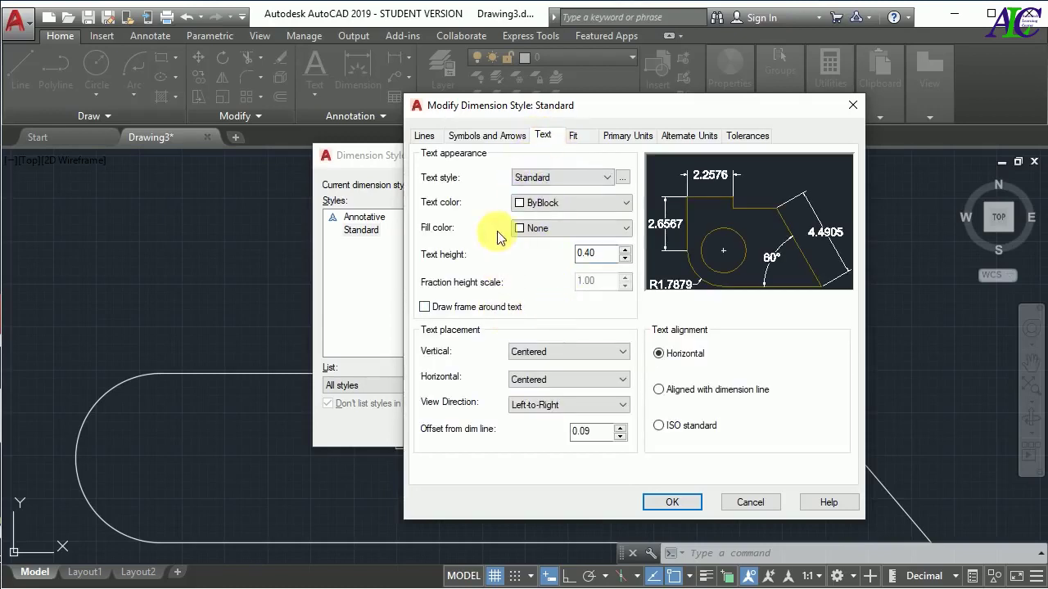
left_click(605, 179)
left_click(605, 179)
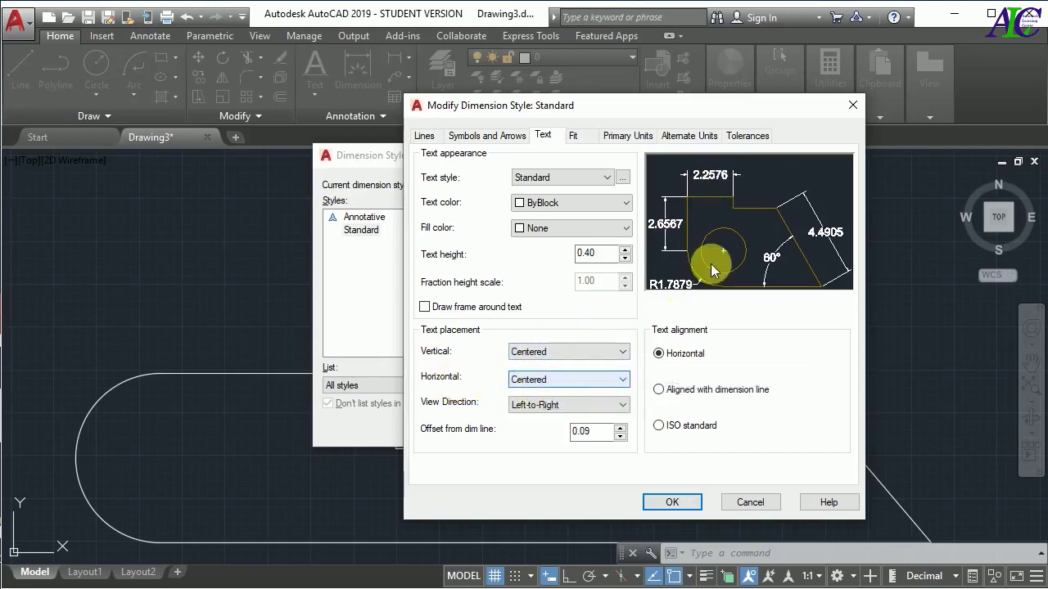
left_click(599, 381)
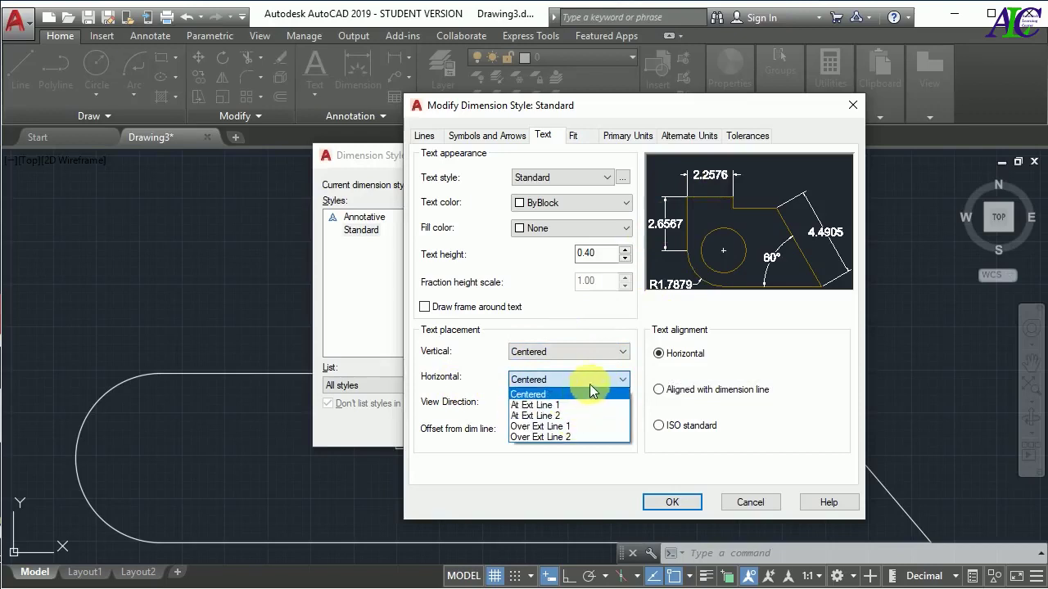
left_click(590, 381)
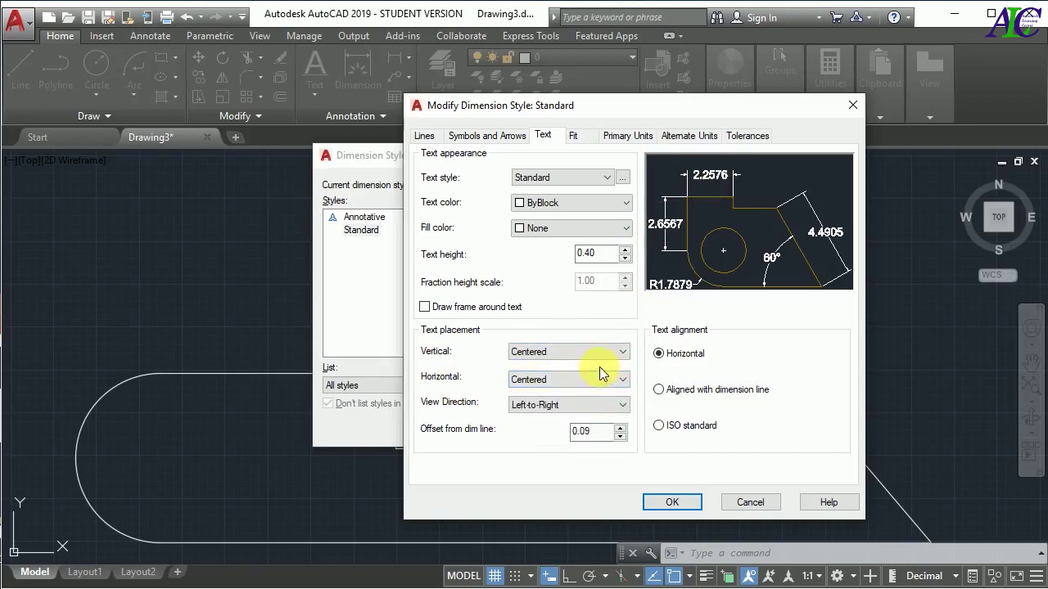
left_click(576, 136)
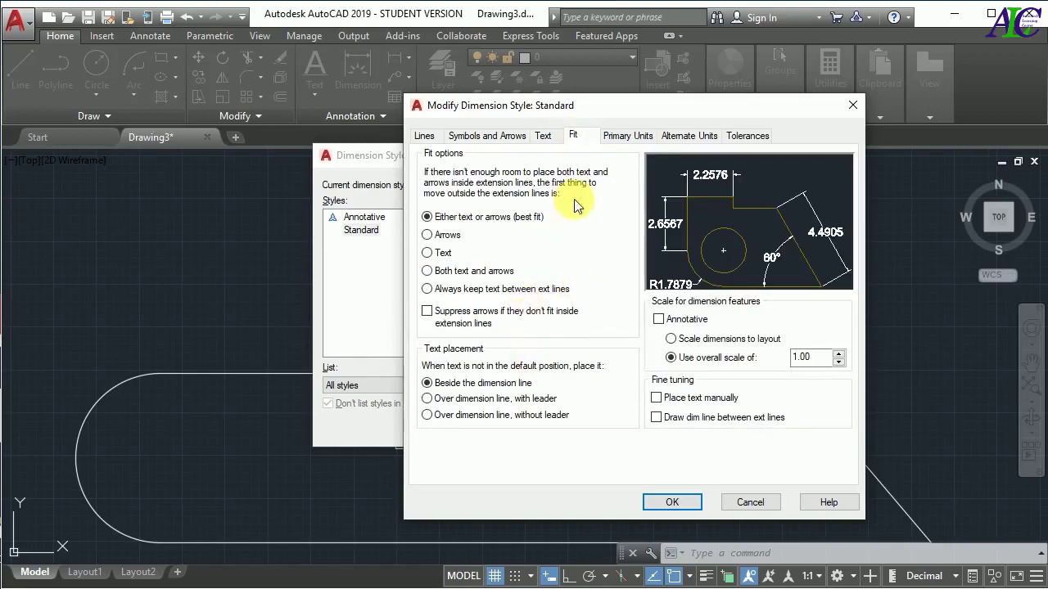
Step: Set the style's linear dimension units to Decimal format with a precision of 0.00
left_click(628, 136)
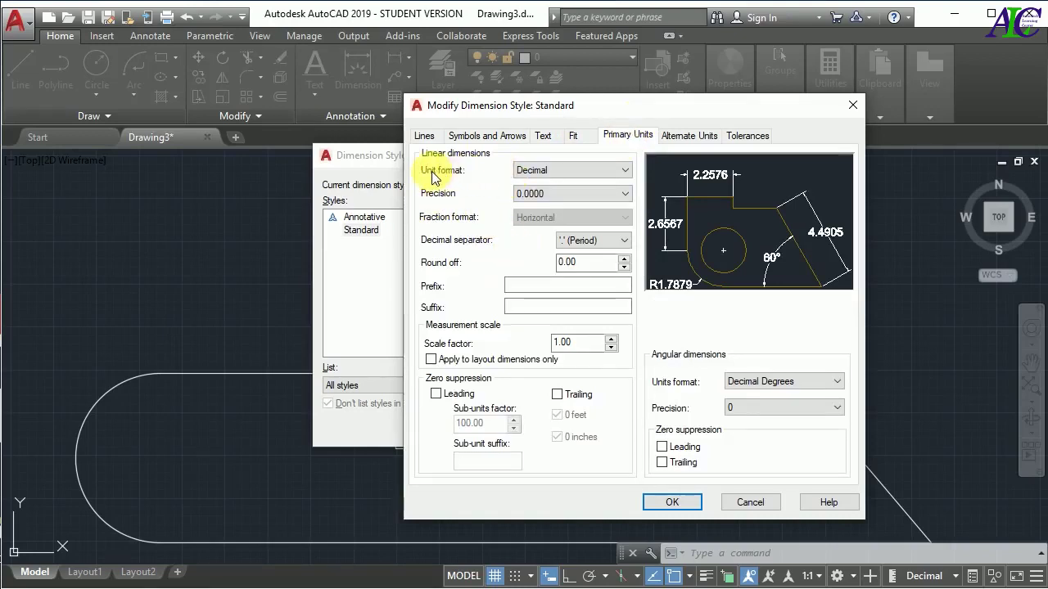
left_click(564, 170)
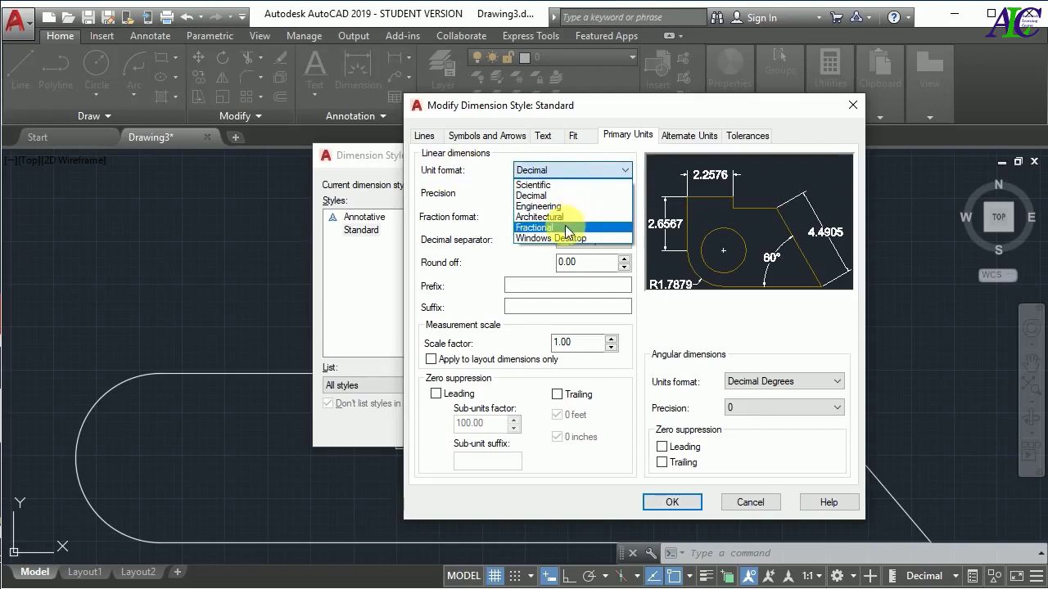
left_click(571, 197)
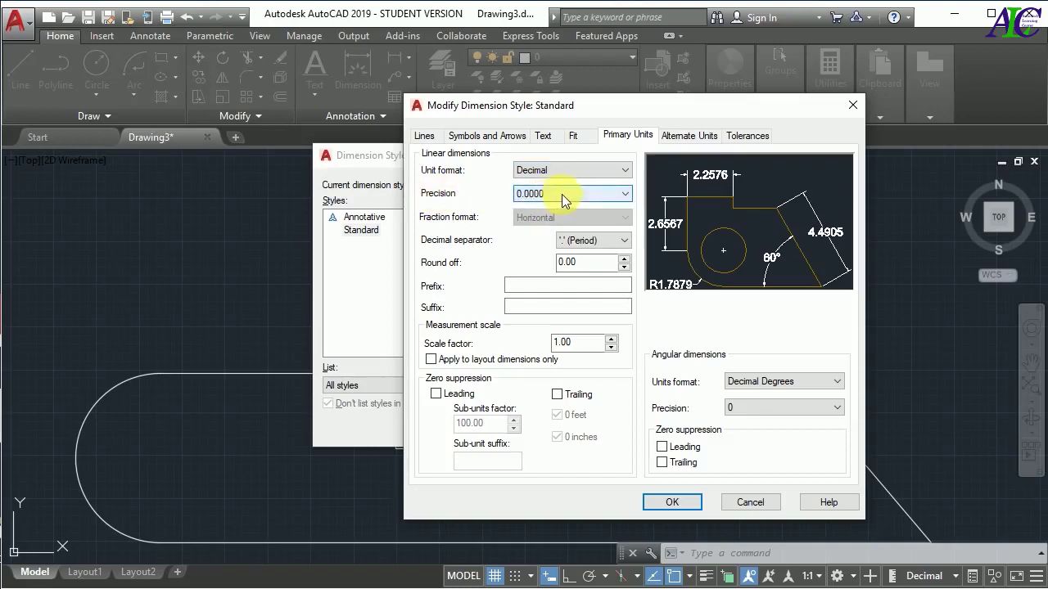
left_click(562, 194)
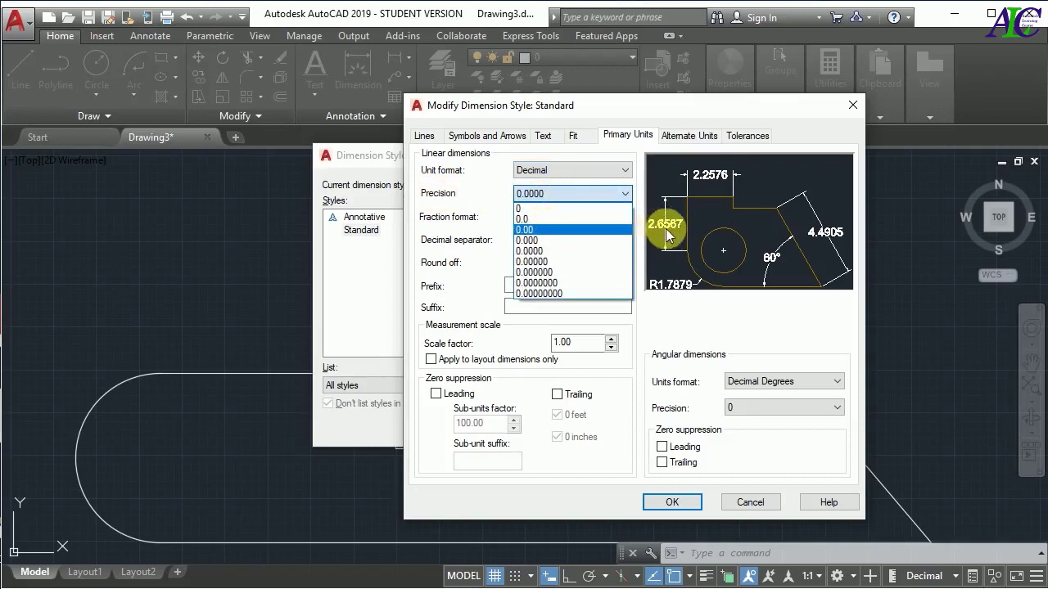
left_click(572, 230)
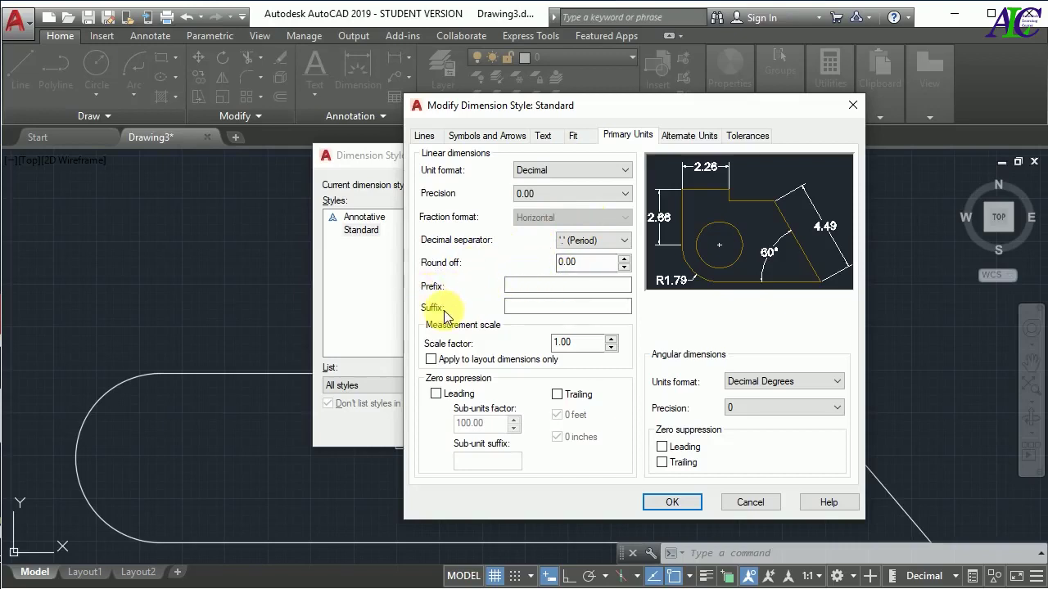
Step: Try the suffix "m" for the dimension text and clear the suffix again
left_click(542, 308)
left_click(551, 310)
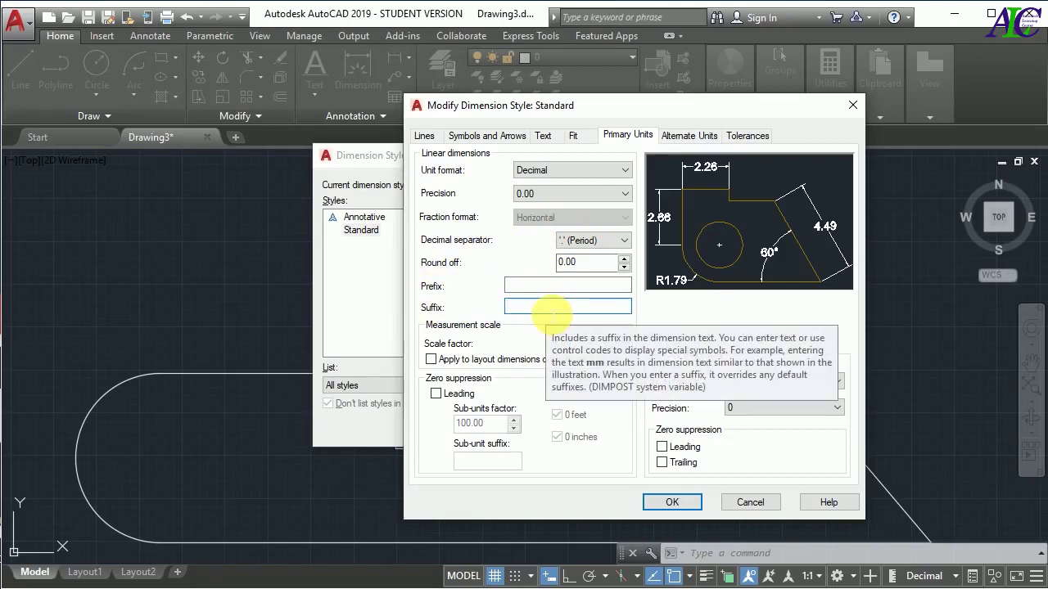
type("m")
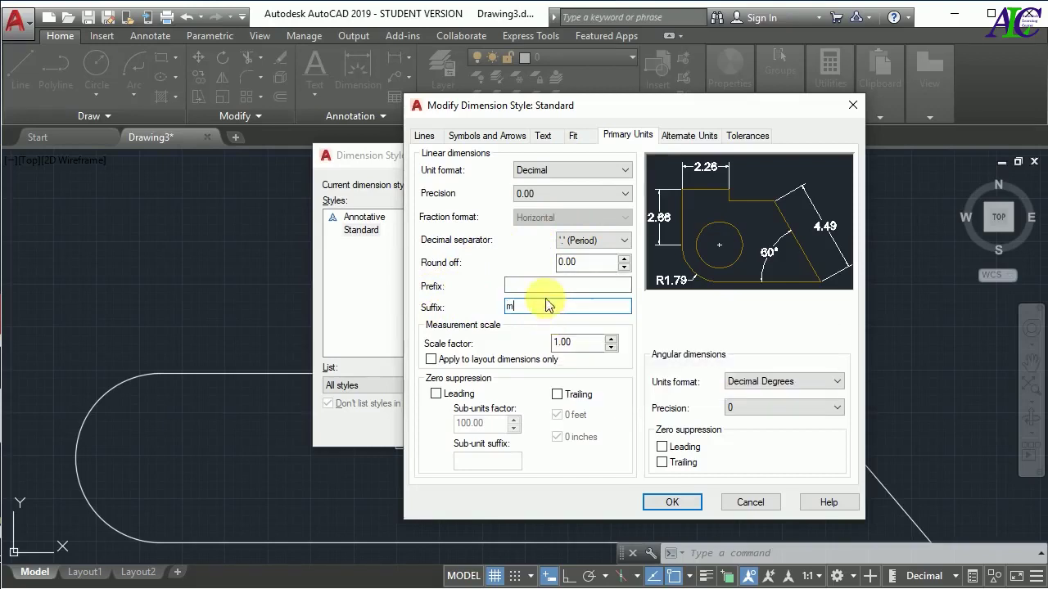
left_click(549, 291)
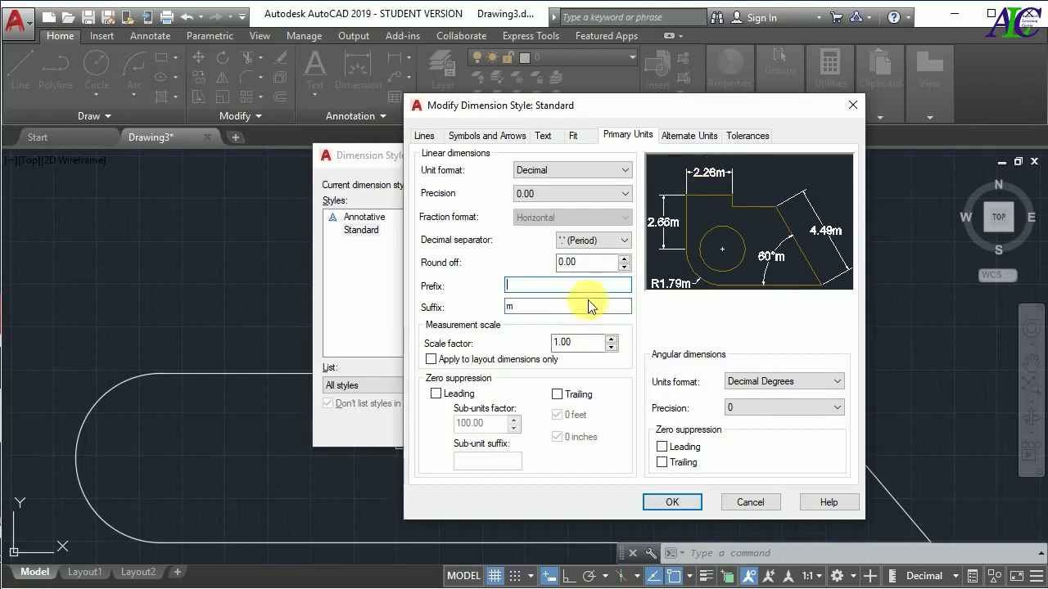
left_click(517, 308)
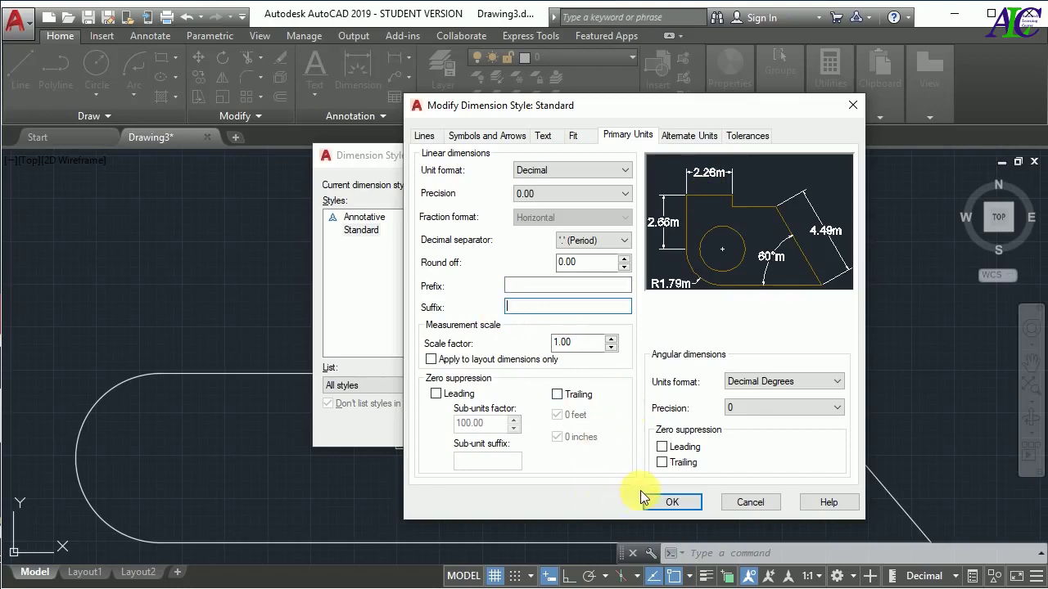
Step: Apply the changes to the Standard dimension style and close the Dimension Style Manager
left_click(664, 502)
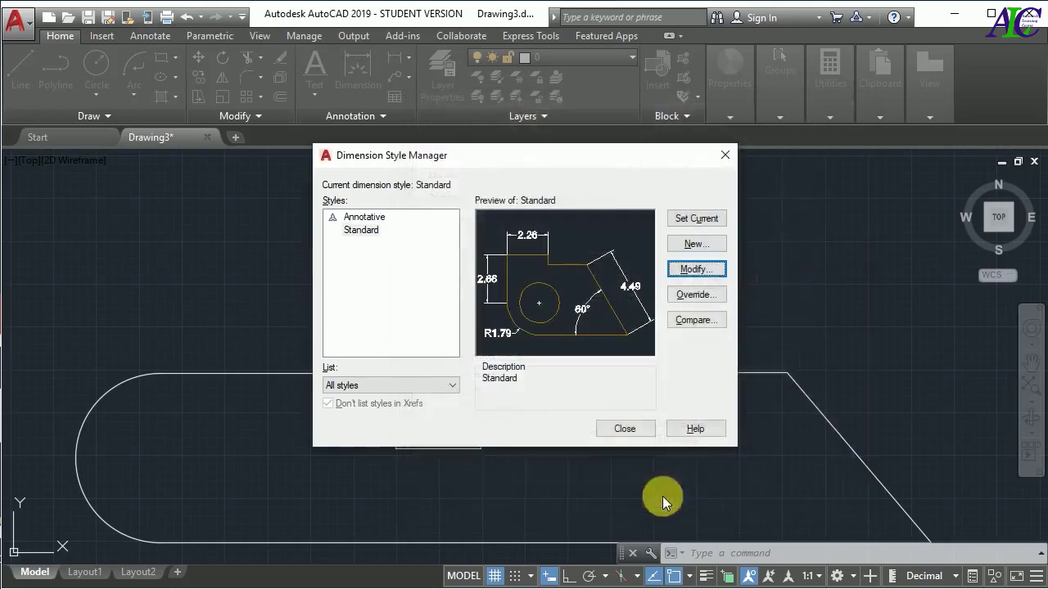
left_click(624, 428)
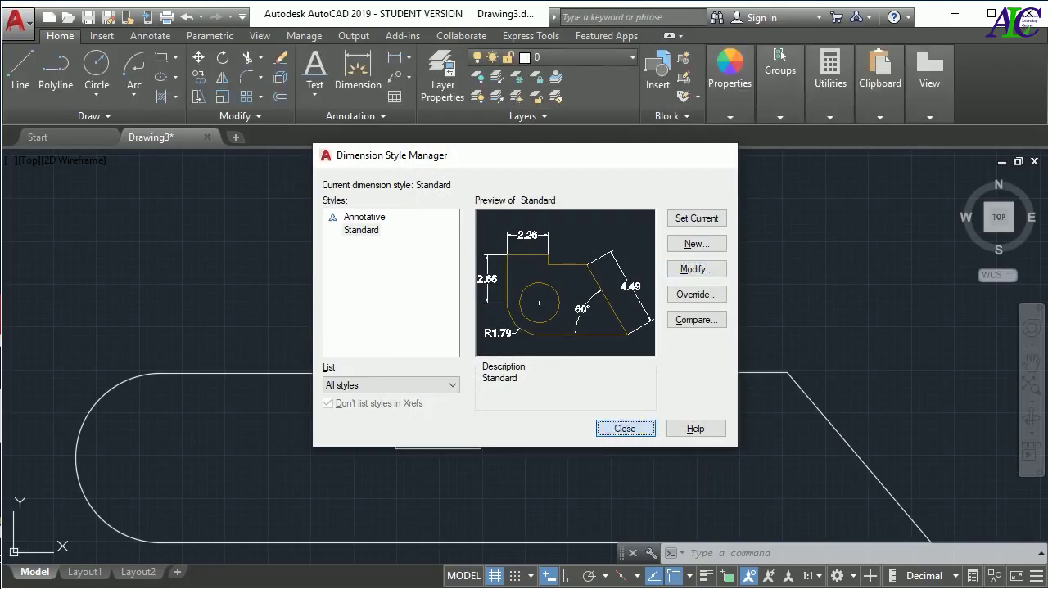
Step: Add a linear dimension above the profile's upper horizontal edge, spanning from the arc's end to the first notch
left_click(397, 60)
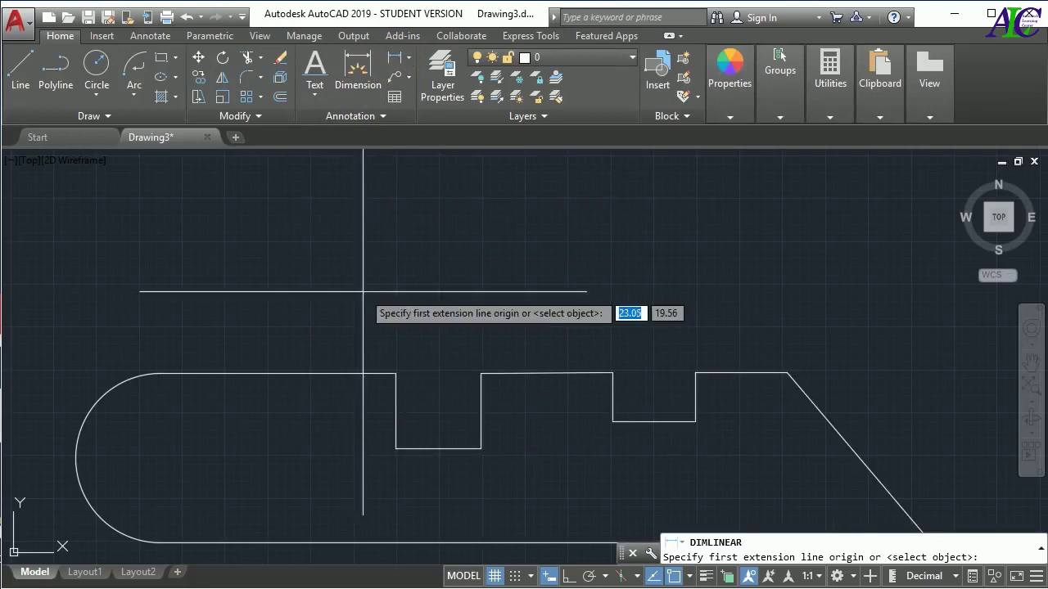
left_click(171, 374)
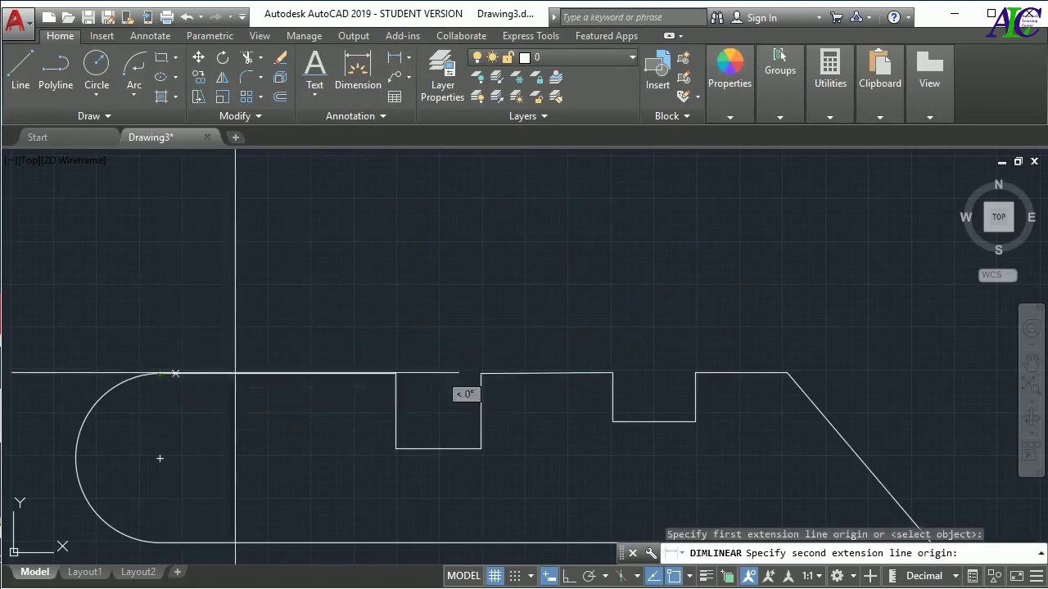
left_click(396, 374)
left_click(395, 339)
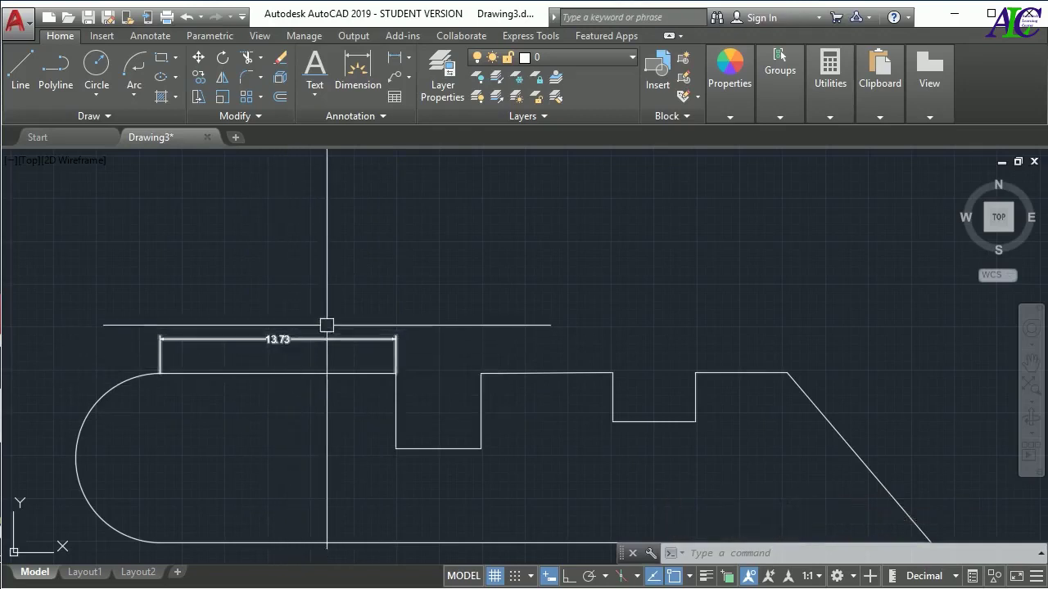
Step: Add an aligned dimension to the profile's slanted edge, with the dimension line placed outside the shape
left_click(406, 60)
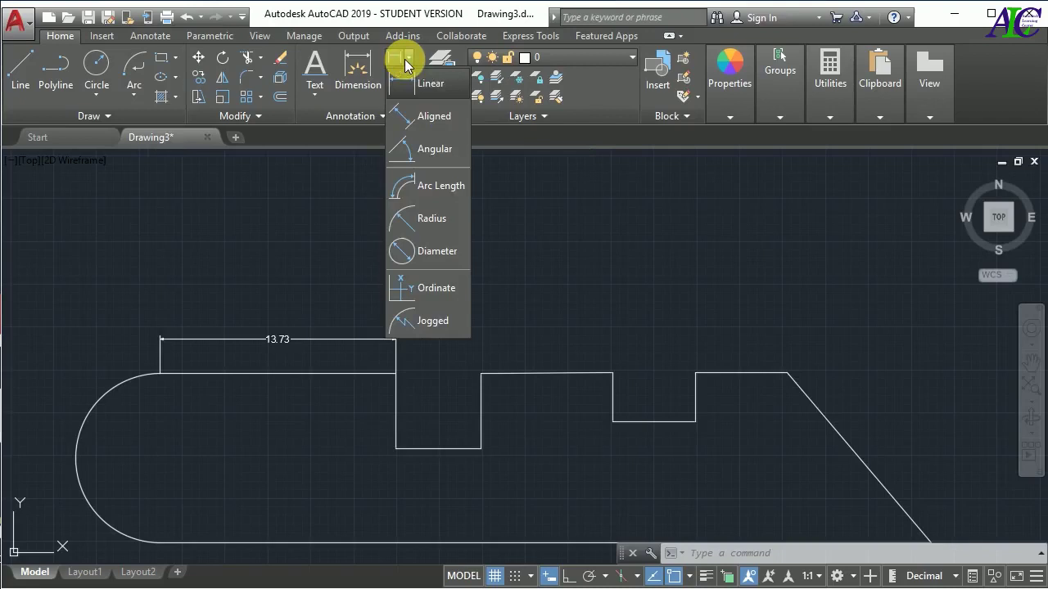
left_click(417, 117)
scroll(280, 200, "down", 4)
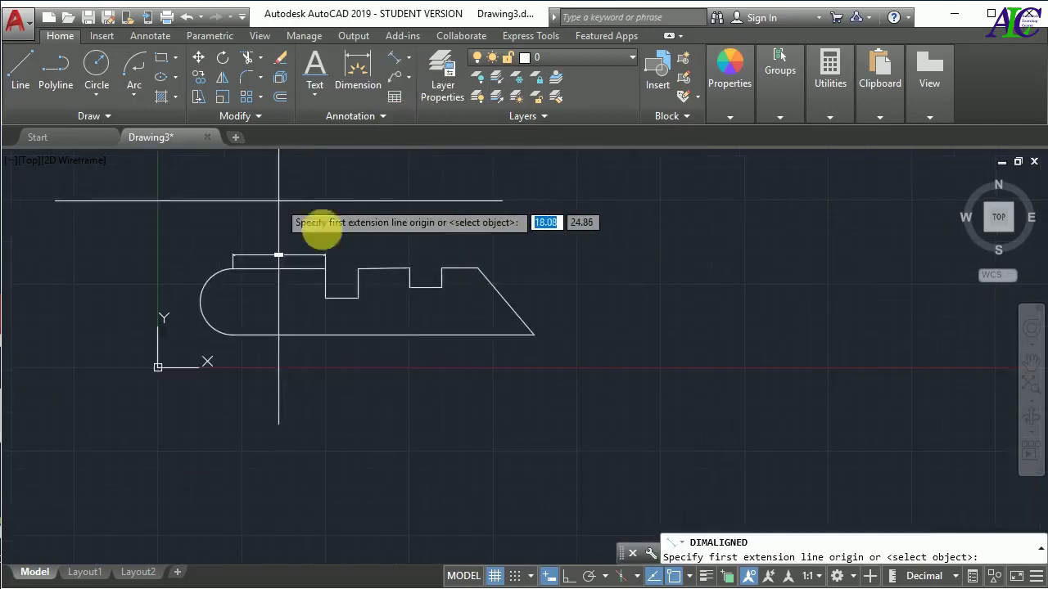
left_click(533, 335)
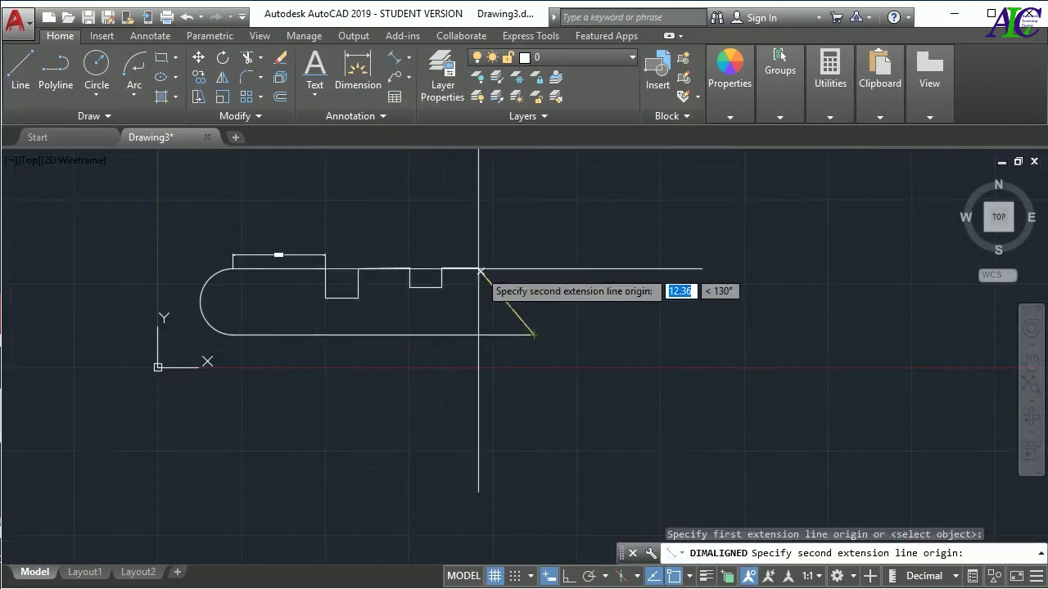
left_click(478, 268)
left_click(519, 269)
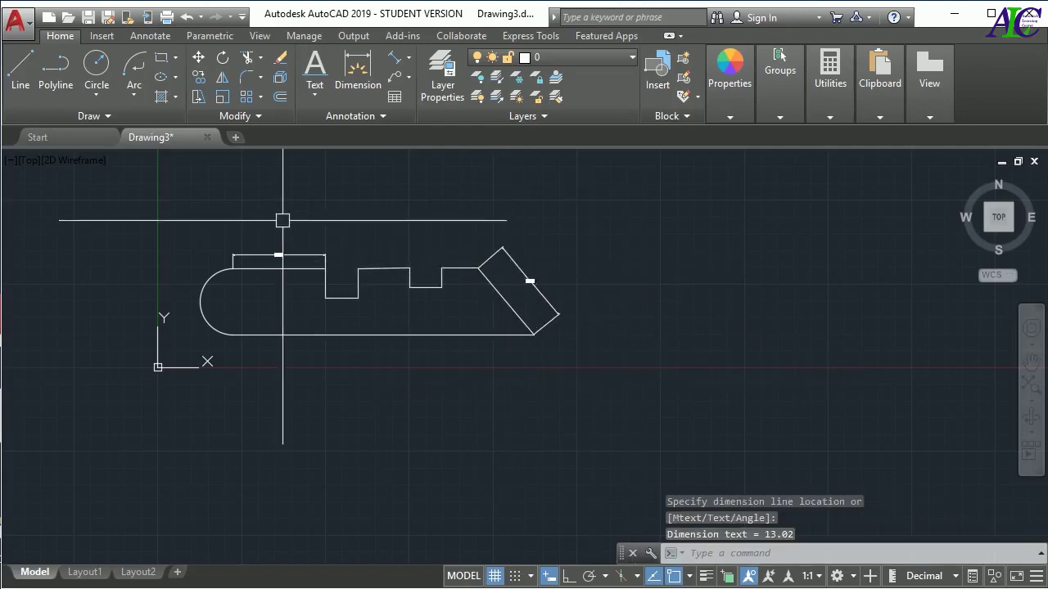
Step: Add a quick dimension to the line segment of the profile's bottom edge next to the arc, placed below it
left_click(148, 35)
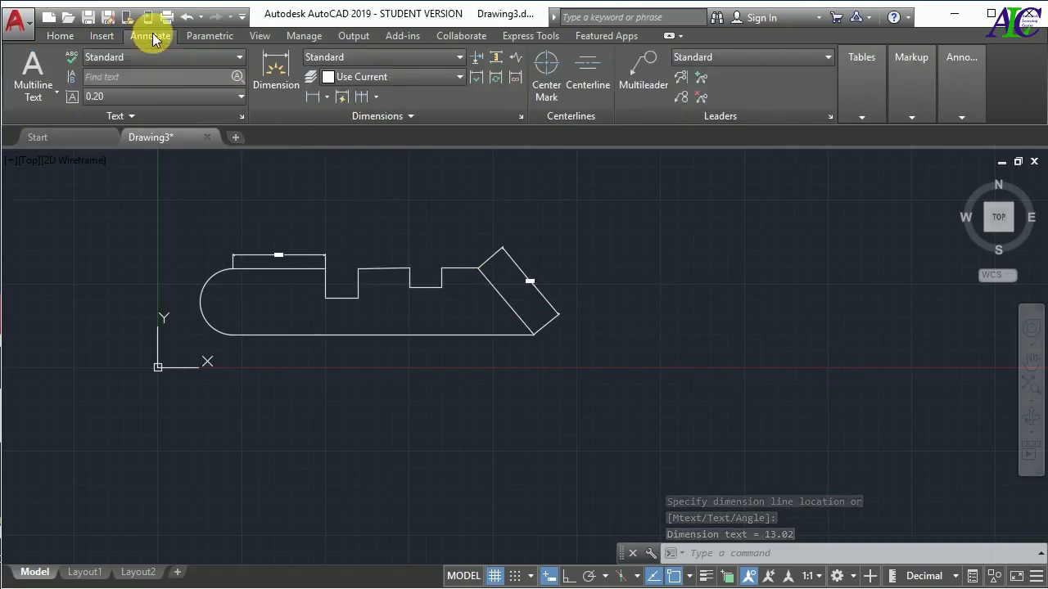
left_click(343, 100)
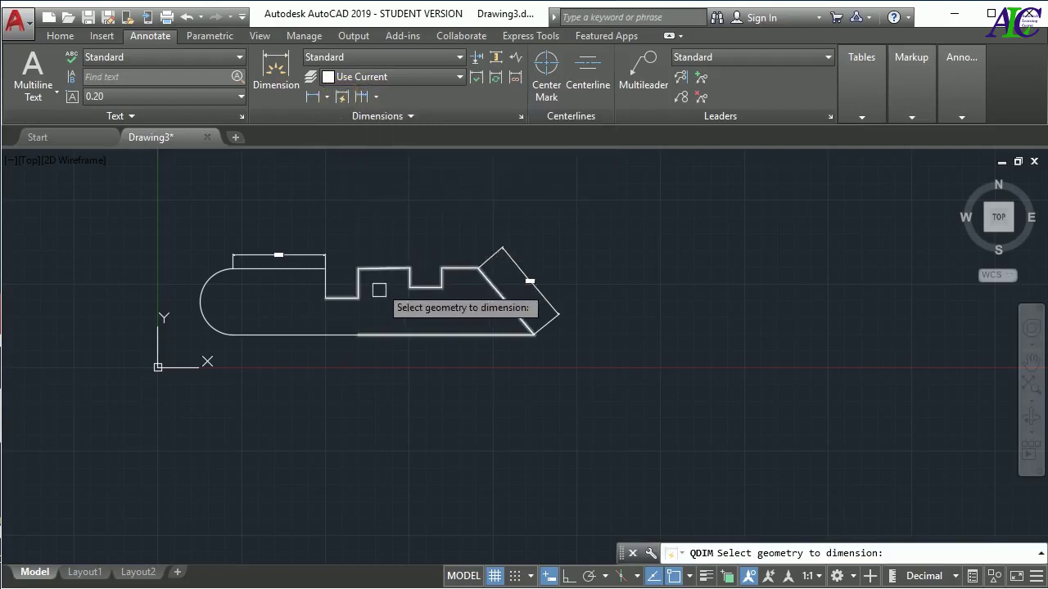
left_click(305, 336)
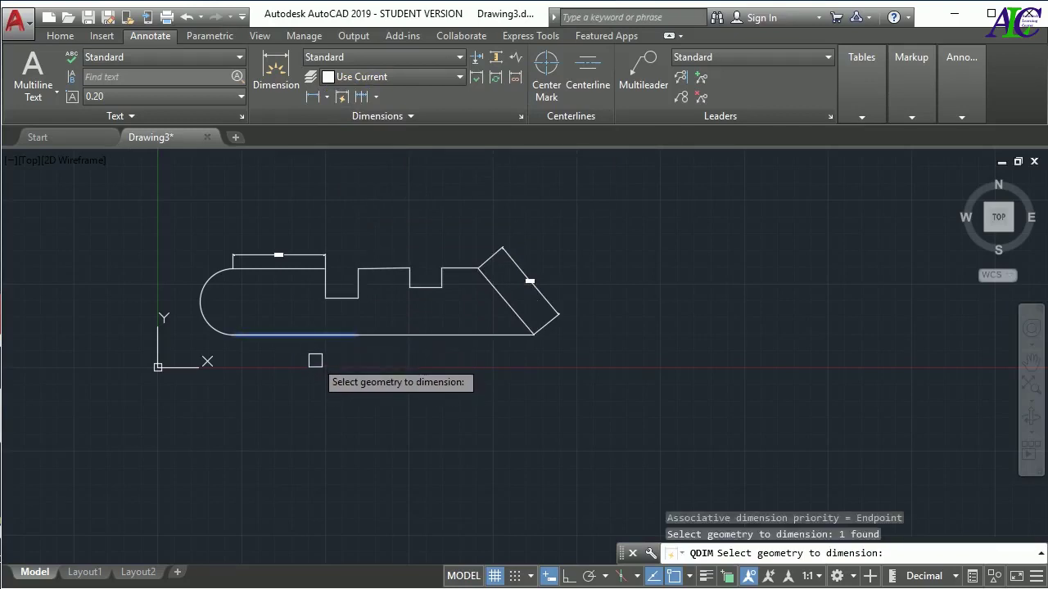
key("Return")
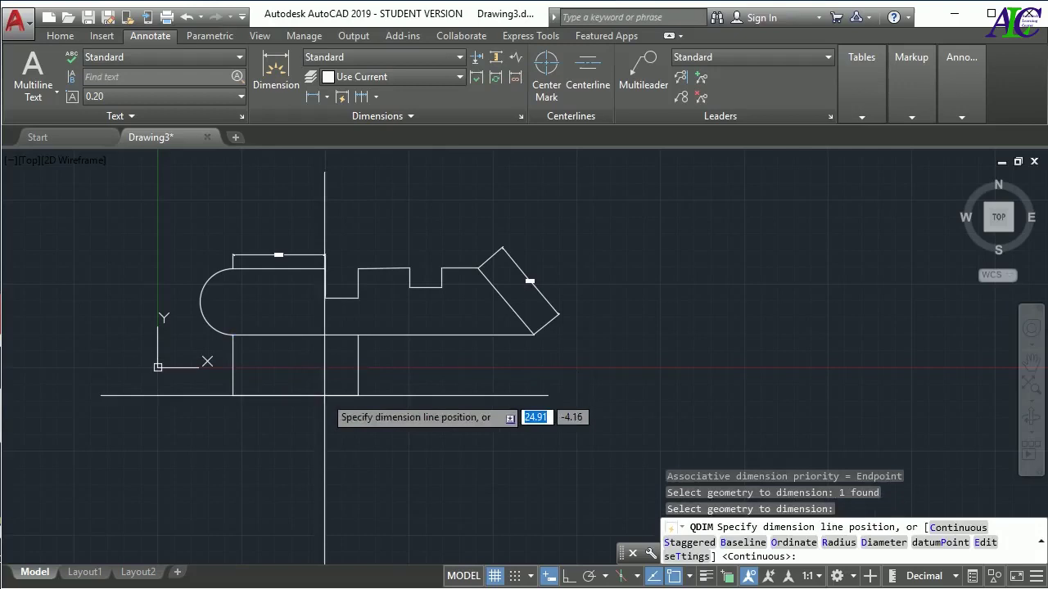
left_click(323, 396)
key("Escape")
key("Escape")
key("Escape")
Step: Continue the upper linear dimension across both notches and the edges between them, up to the top of the slanted edge
scroll(379, 216, "up", 5)
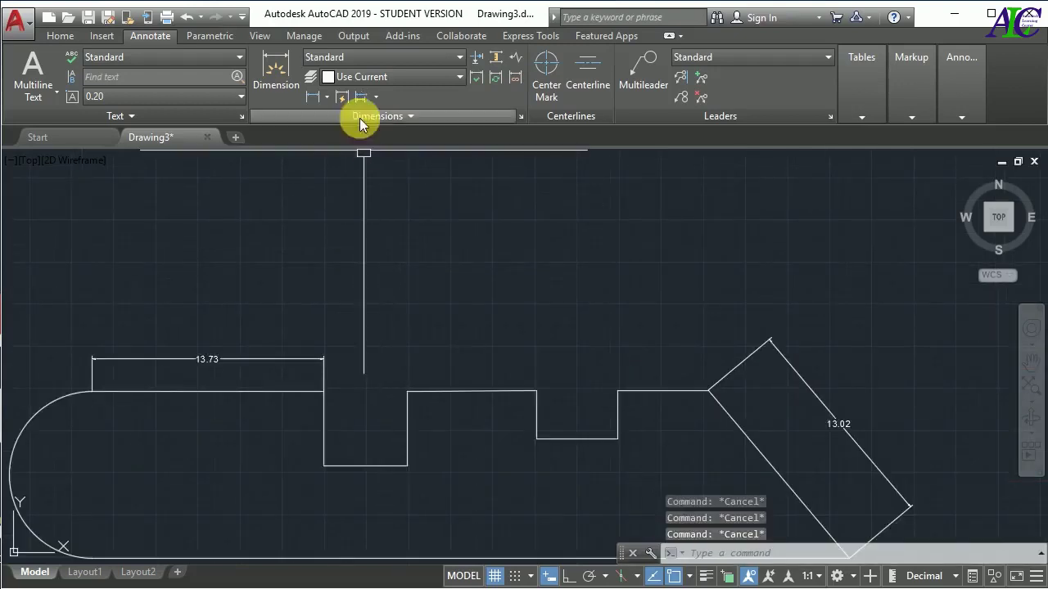
left_click(376, 99)
left_click(384, 123)
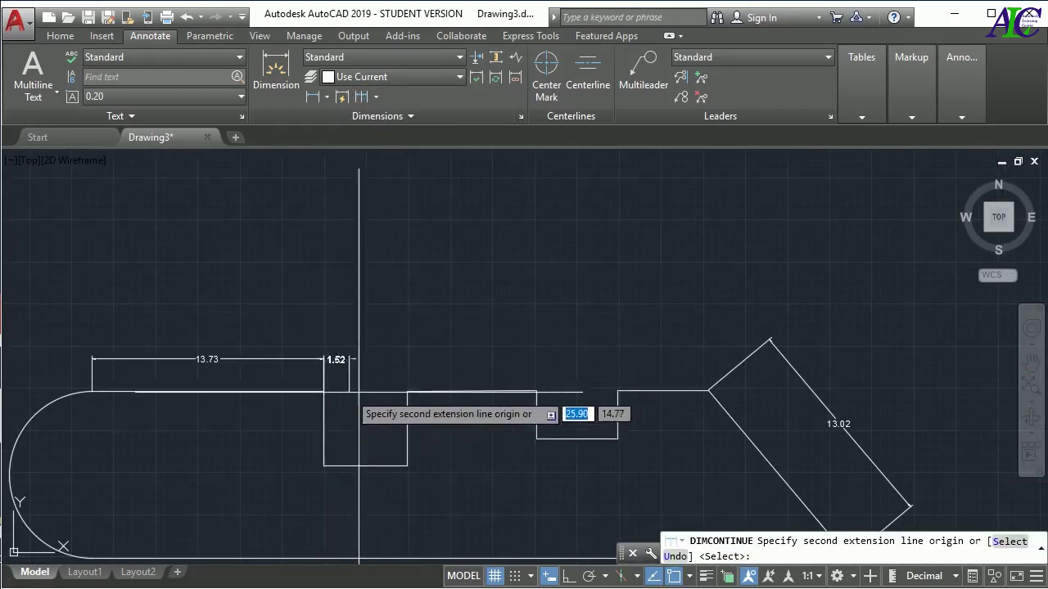
left_click(406, 392)
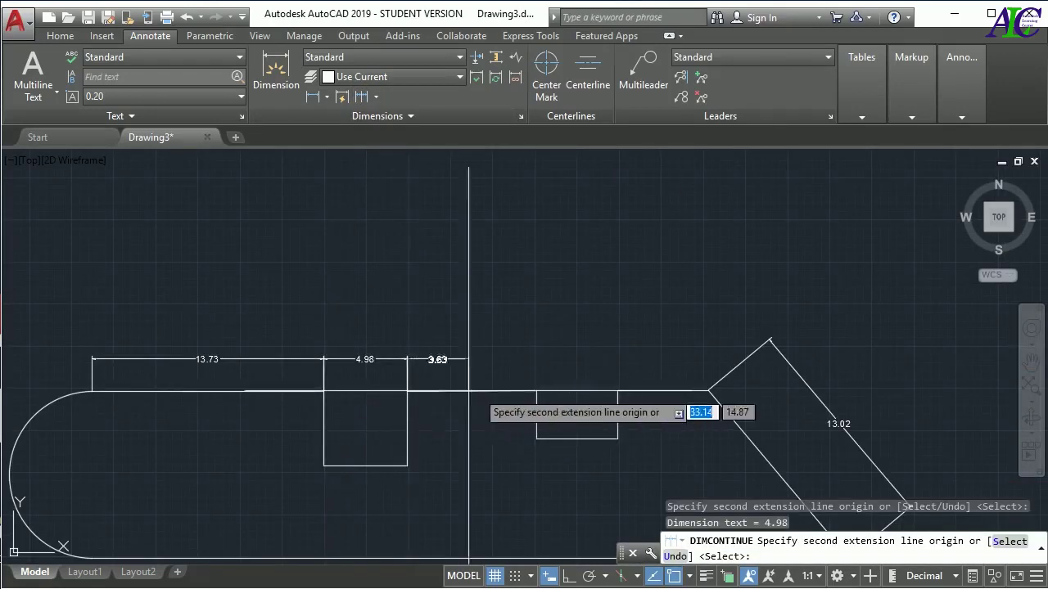
left_click(536, 392)
left_click(618, 393)
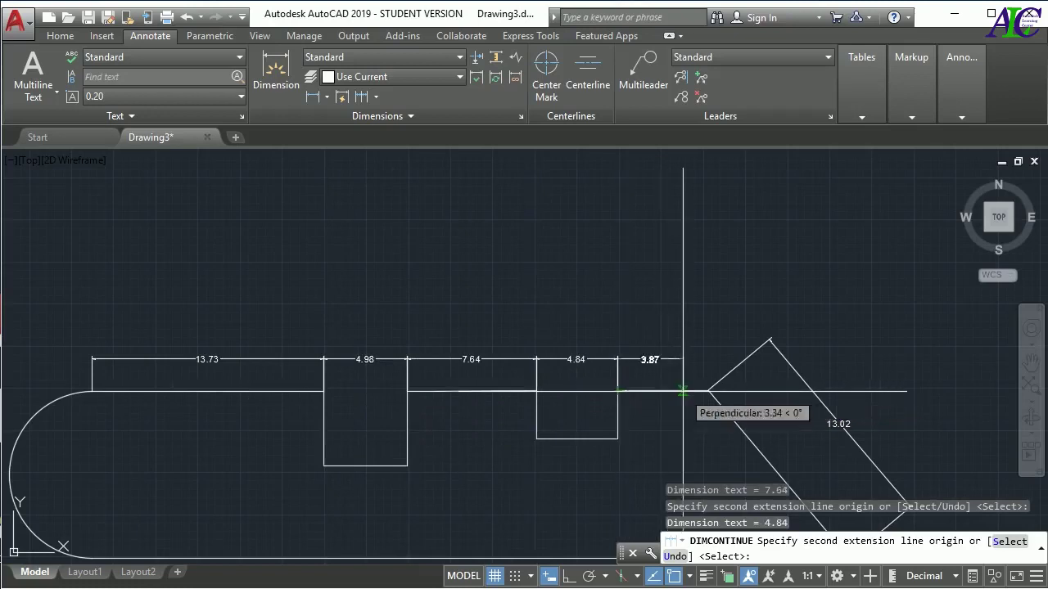
left_click(707, 391)
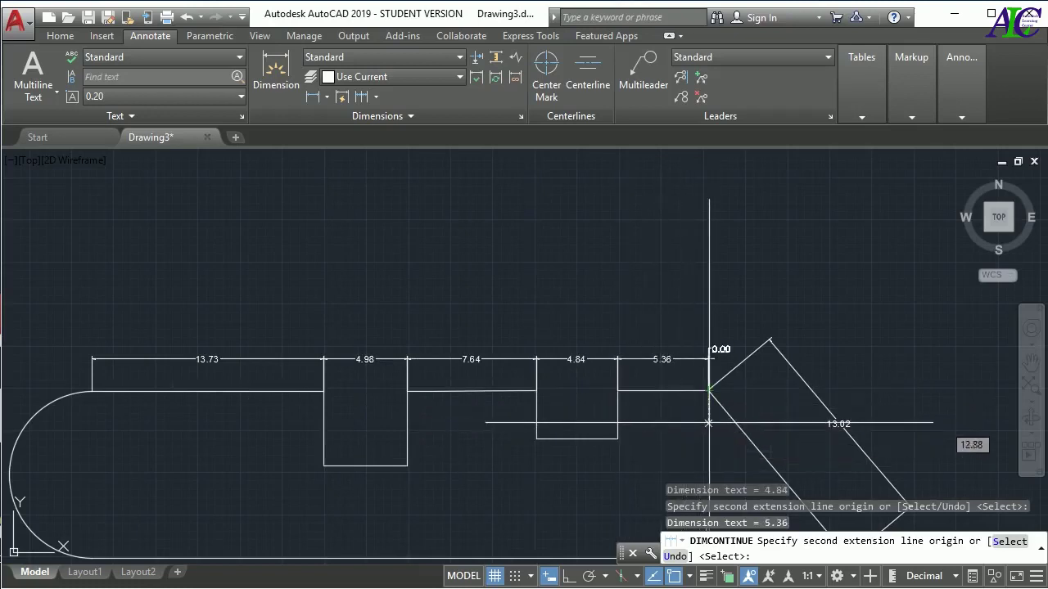
Step: Undo the continued dimensions across the notches and upper edges, keeping the original linear dimension
key("Return")
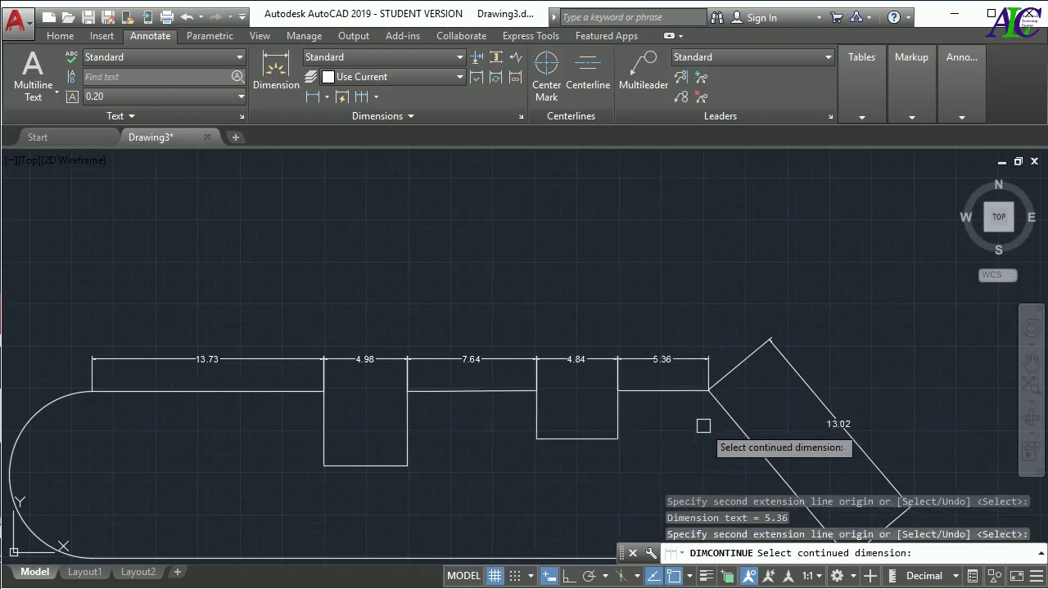
key("ctrl+z")
key("Escape")
key("Escape")
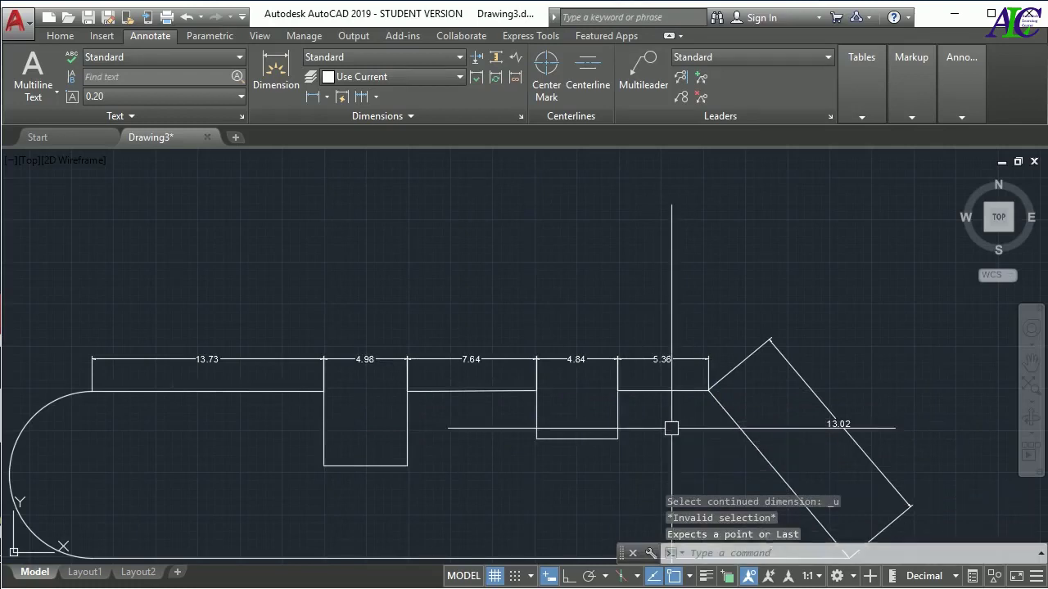
key("ctrl+z")
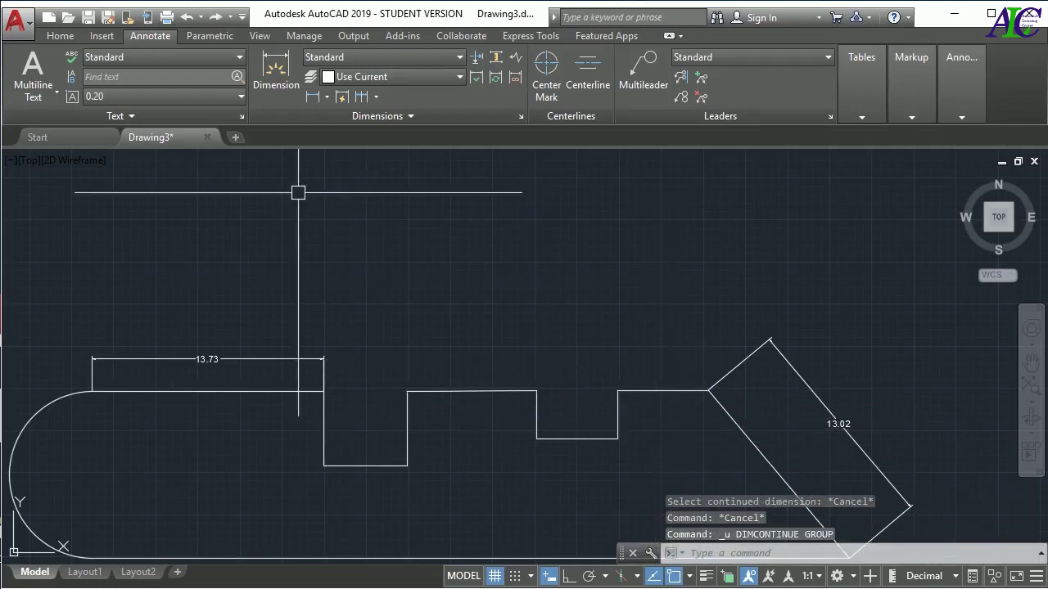
Step: Add baseline dimensions from the first notch's near corner to its far corner, both second-notch corners and the top of the slanted edge
left_click(378, 102)
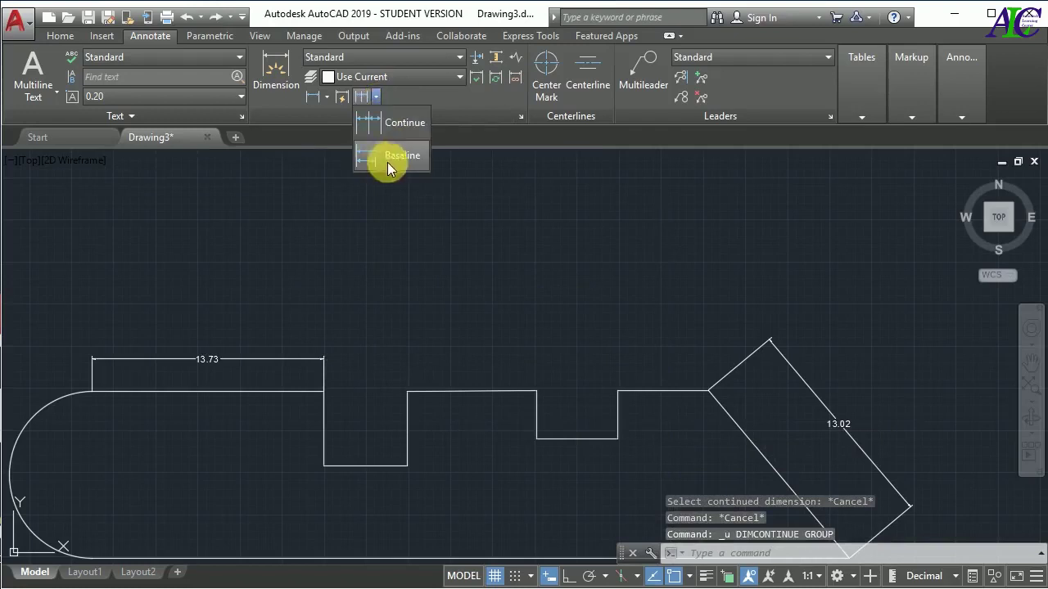
left_click(399, 156)
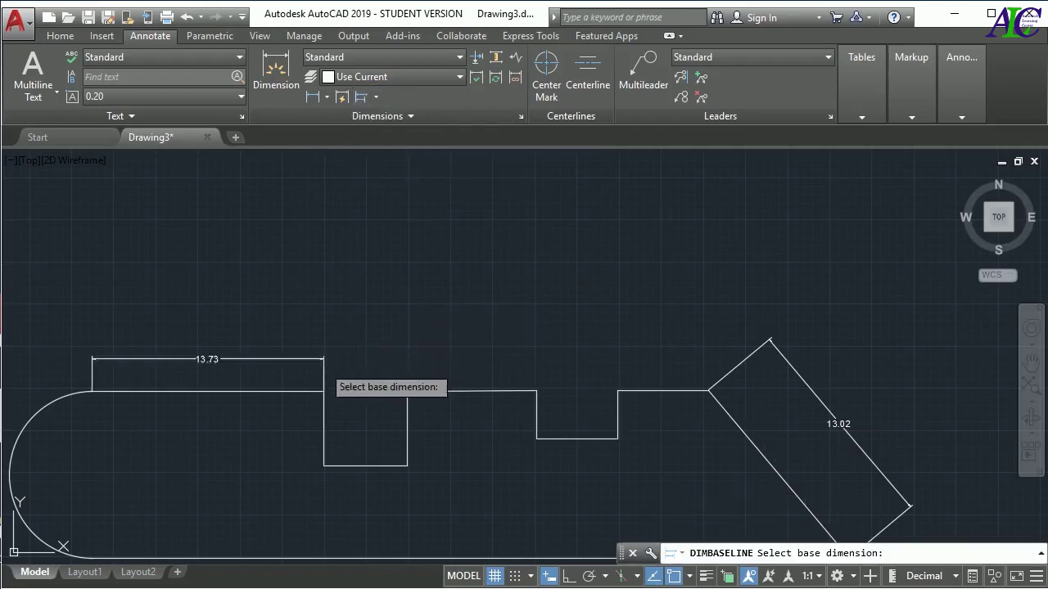
left_click(318, 359)
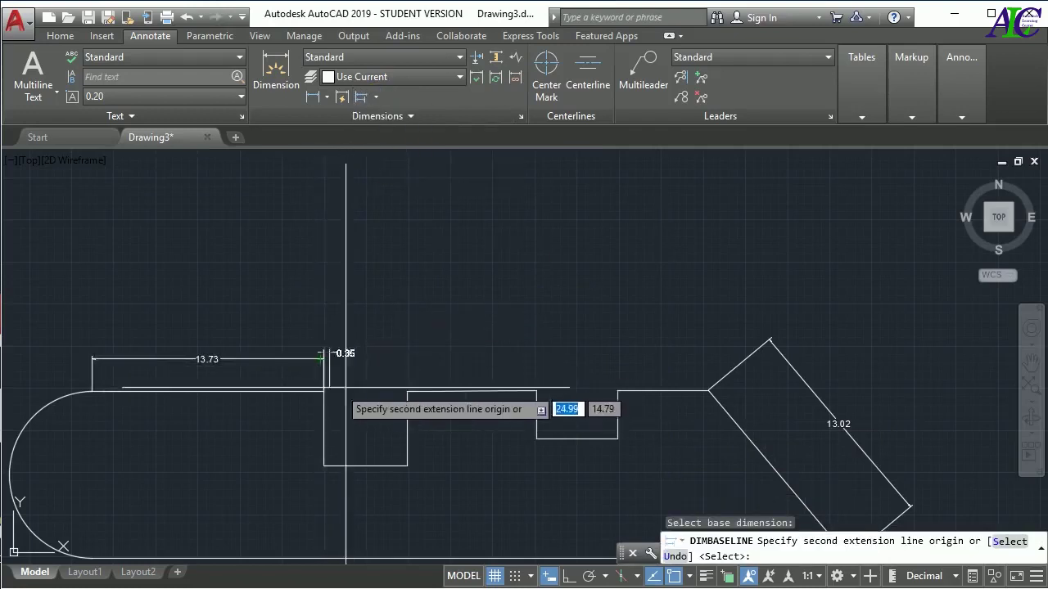
left_click(407, 392)
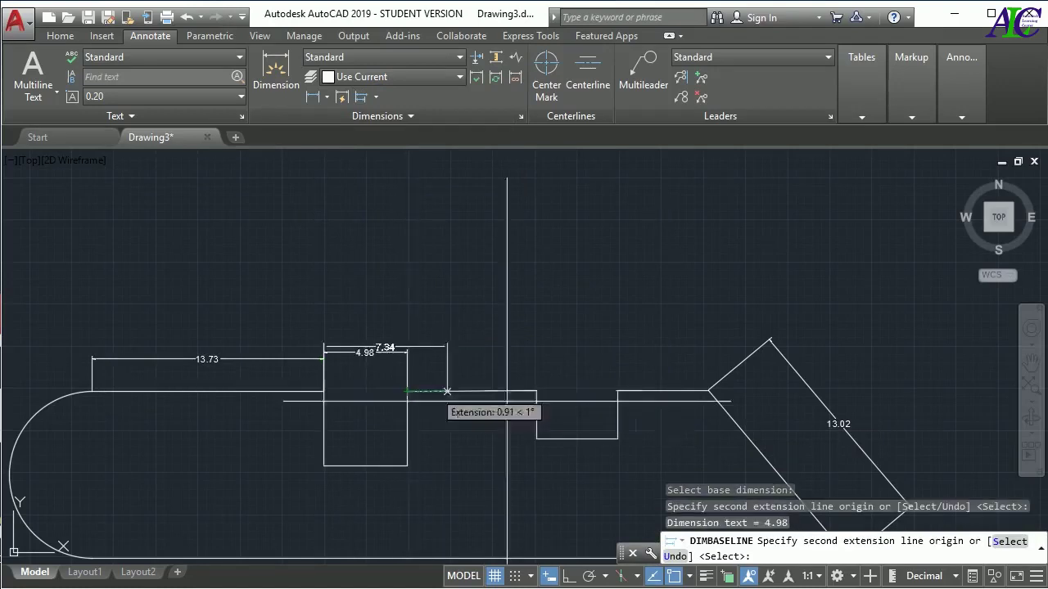
left_click(536, 392)
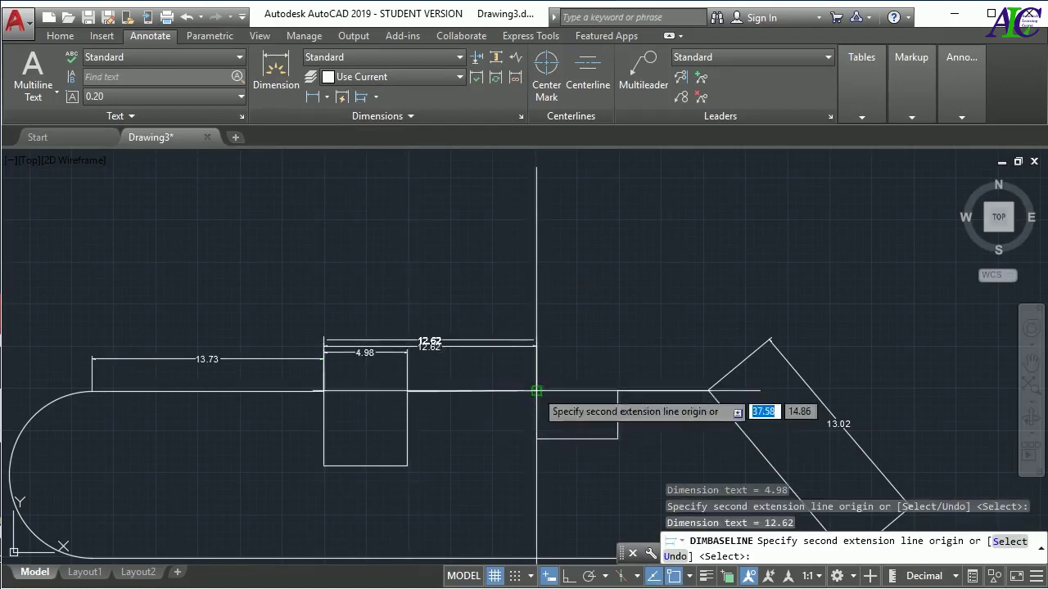
left_click(618, 391)
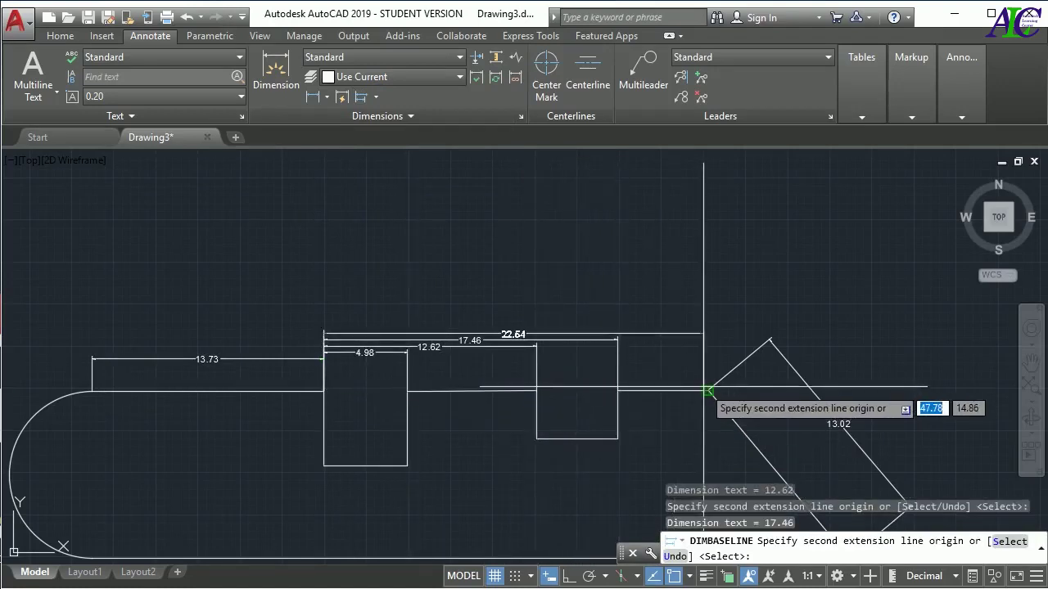
key("Return")
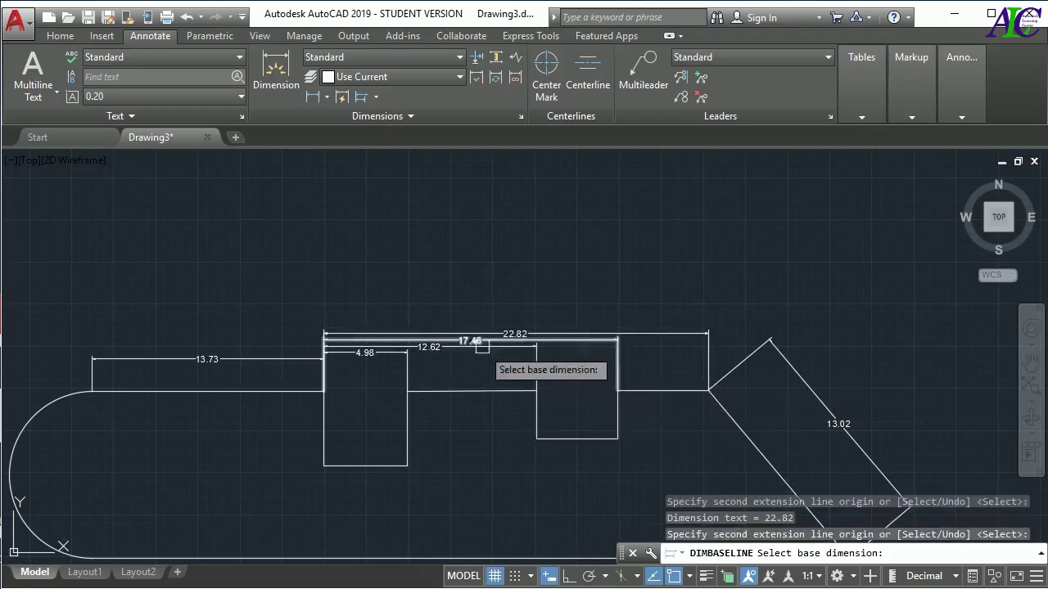
scroll(401, 262, "down", 2)
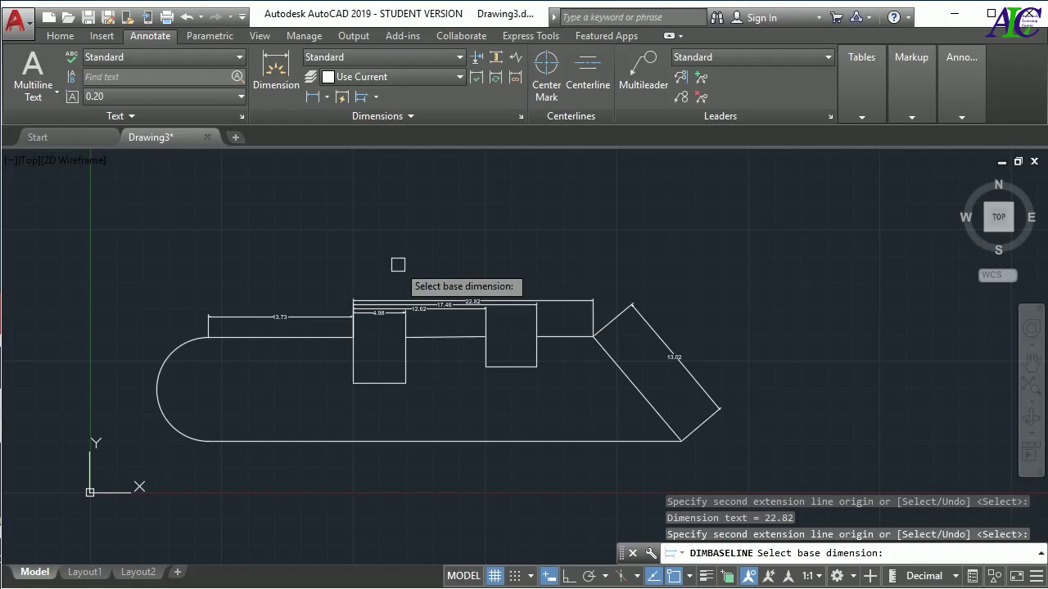
key("Escape")
key("Escape")
key("Escape")
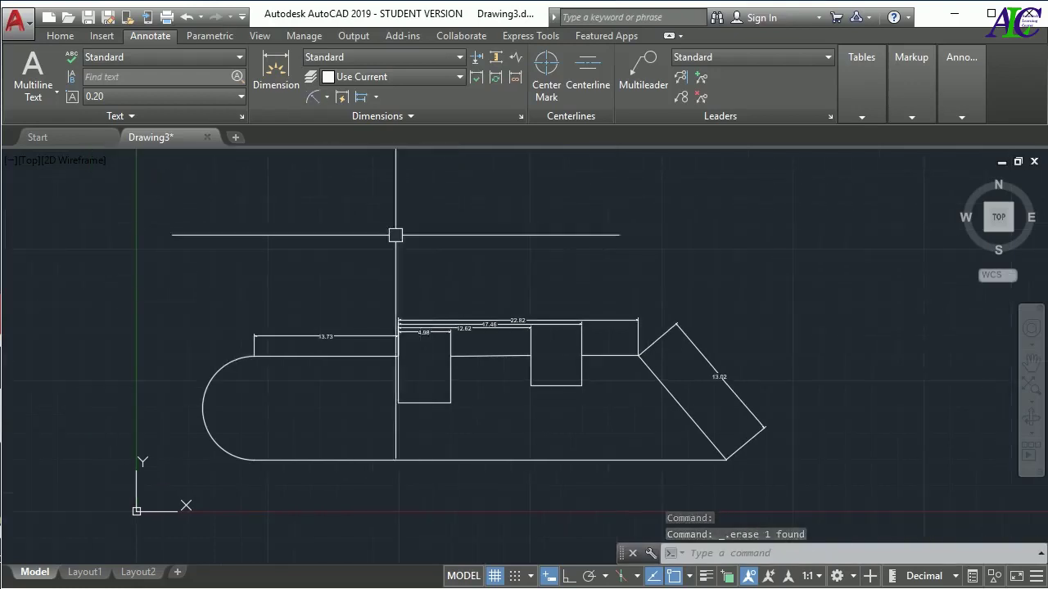
Step: Add a radius dimension to the arc at the profile's rounded end, placing its text inside the shape
left_click(327, 97)
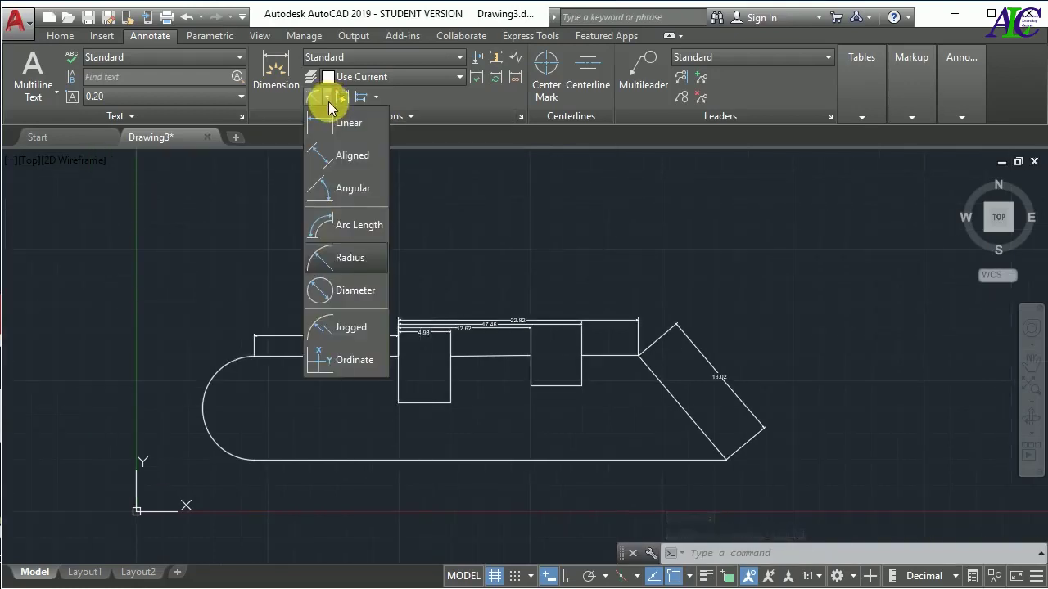
left_click(344, 259)
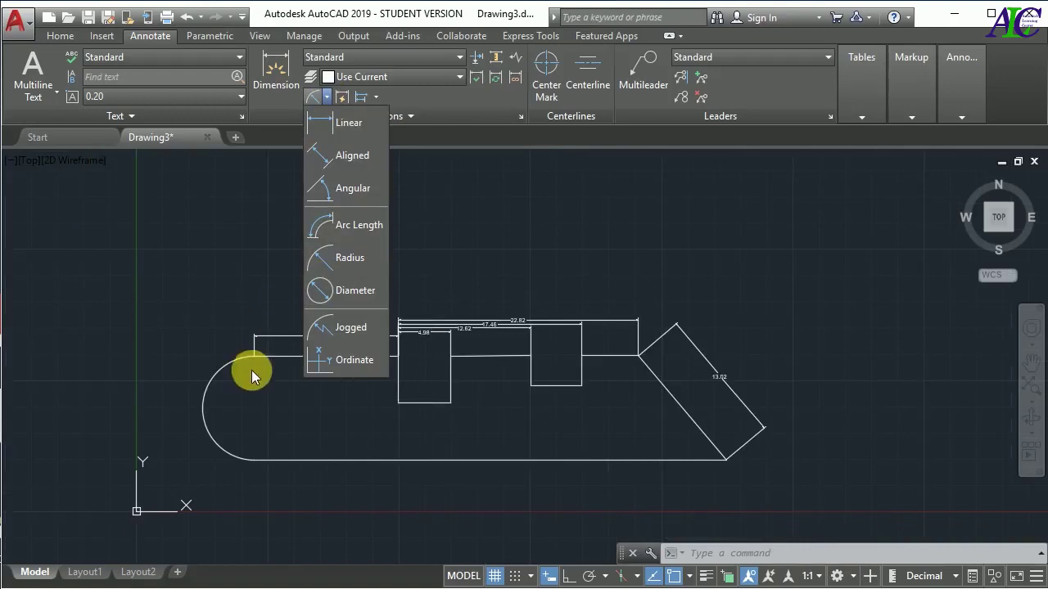
left_click(351, 259)
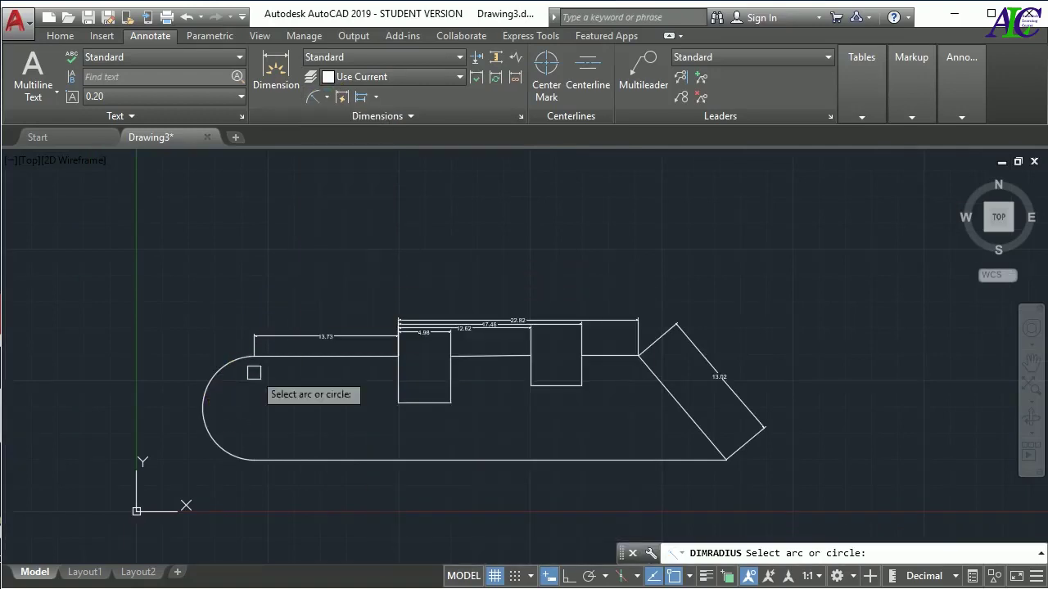
left_click(212, 388)
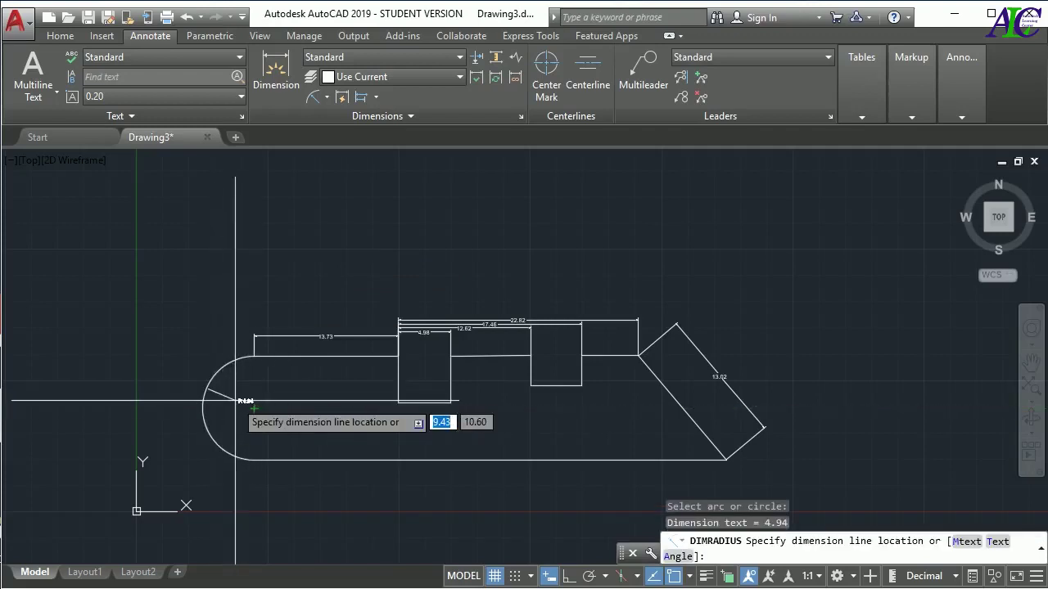
left_click(236, 401)
scroll(233, 423, "up", 4)
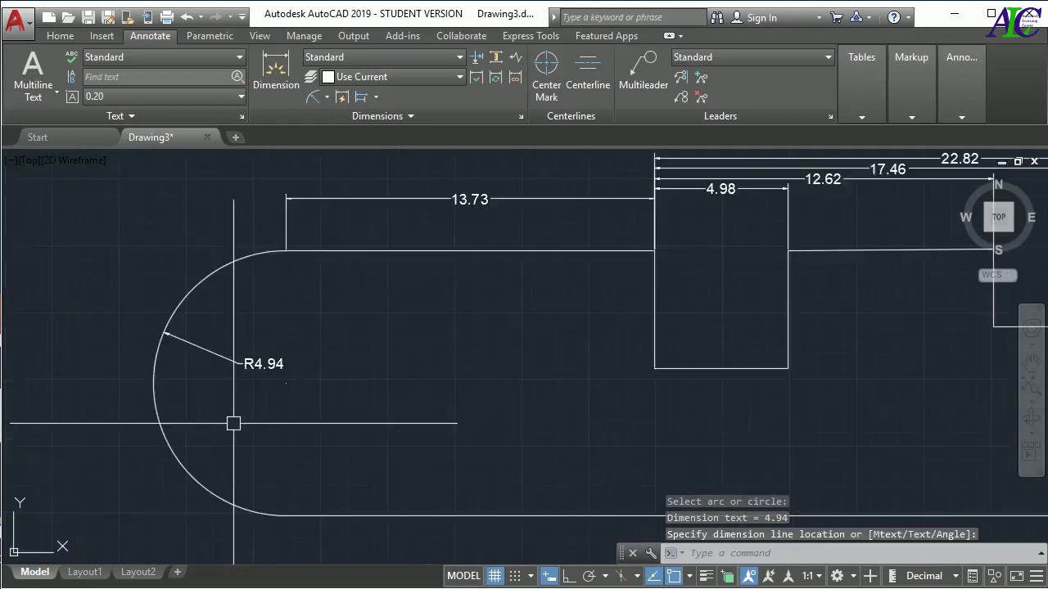
scroll(234, 423, "up", 2)
scroll(250, 351, "up", 1)
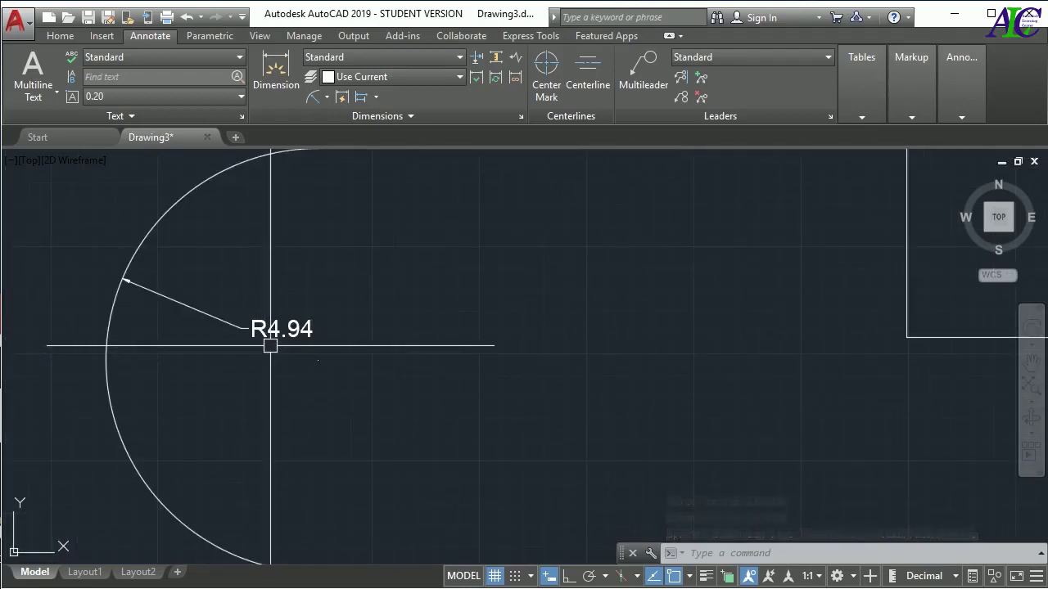
scroll(270, 346, "up", 2)
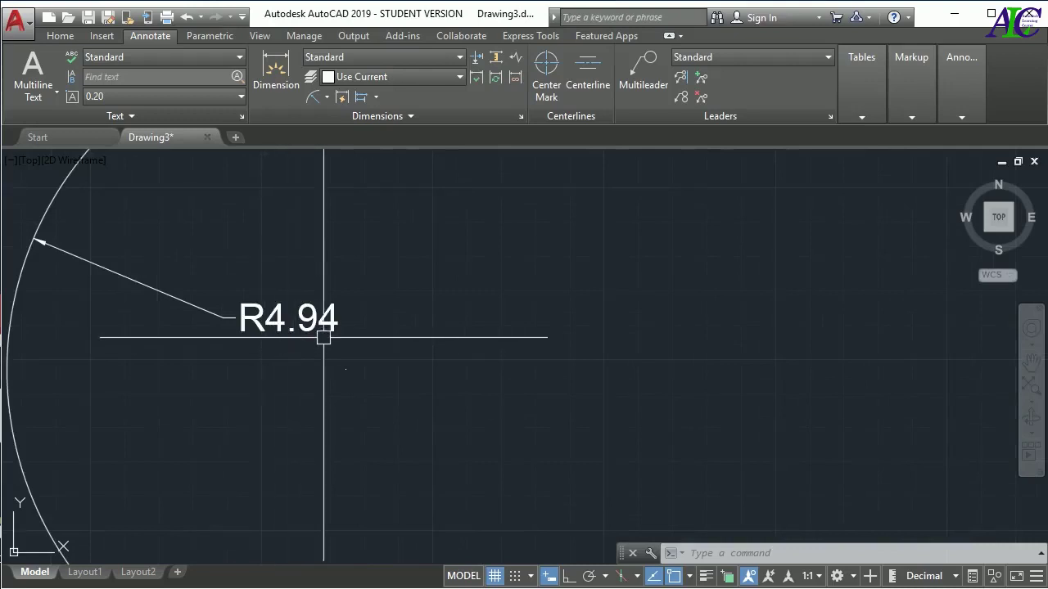
scroll(291, 397, "down", 4)
middle_click_drag(465, 408, 334, 408)
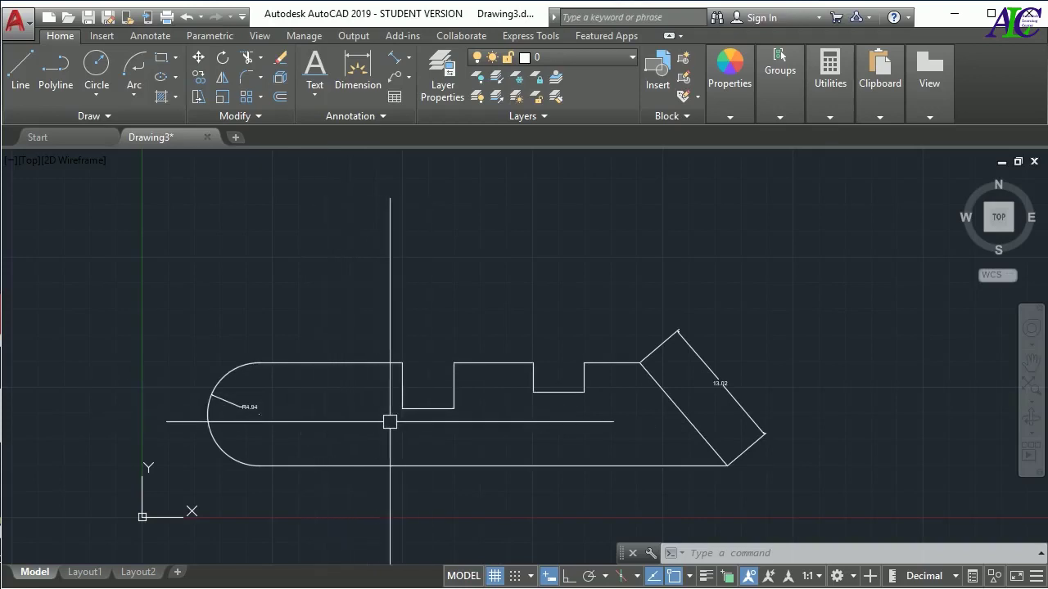
Step: Create a new layer named Dimension
left_click(448, 99)
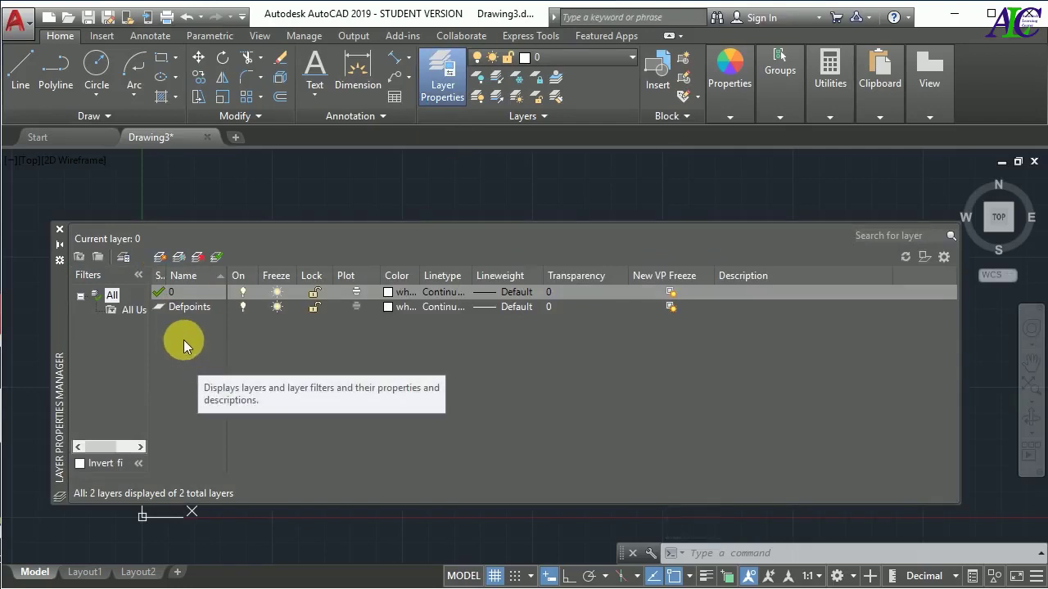
left_click(160, 257)
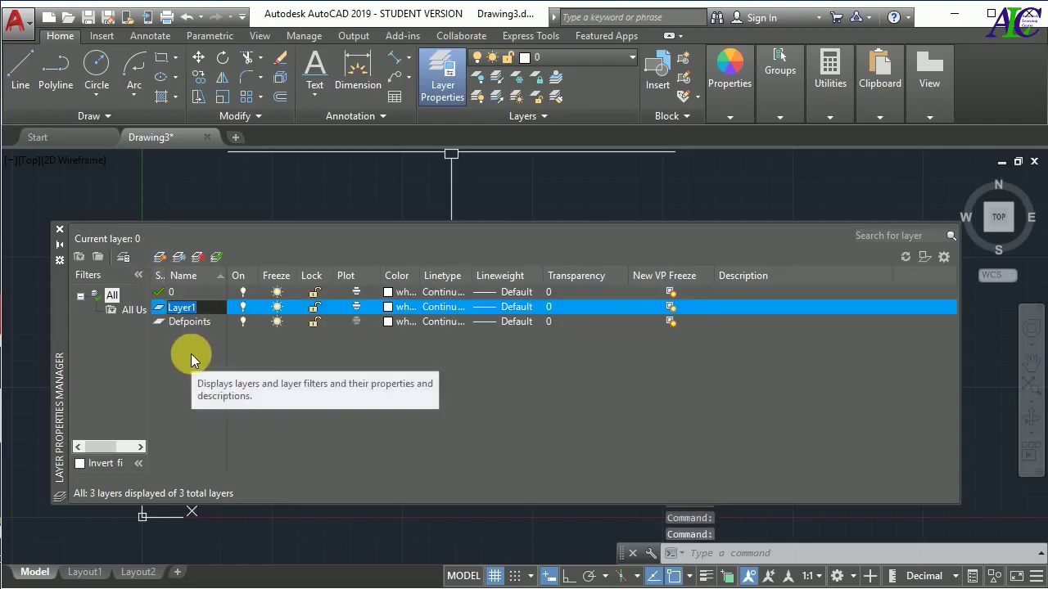
type("Dim")
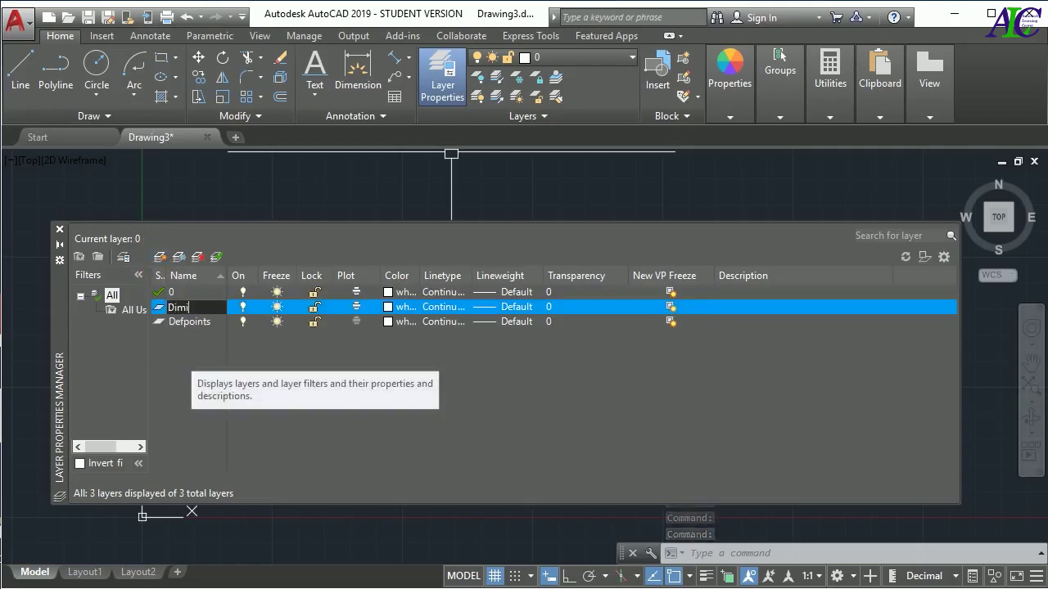
type("ensio")
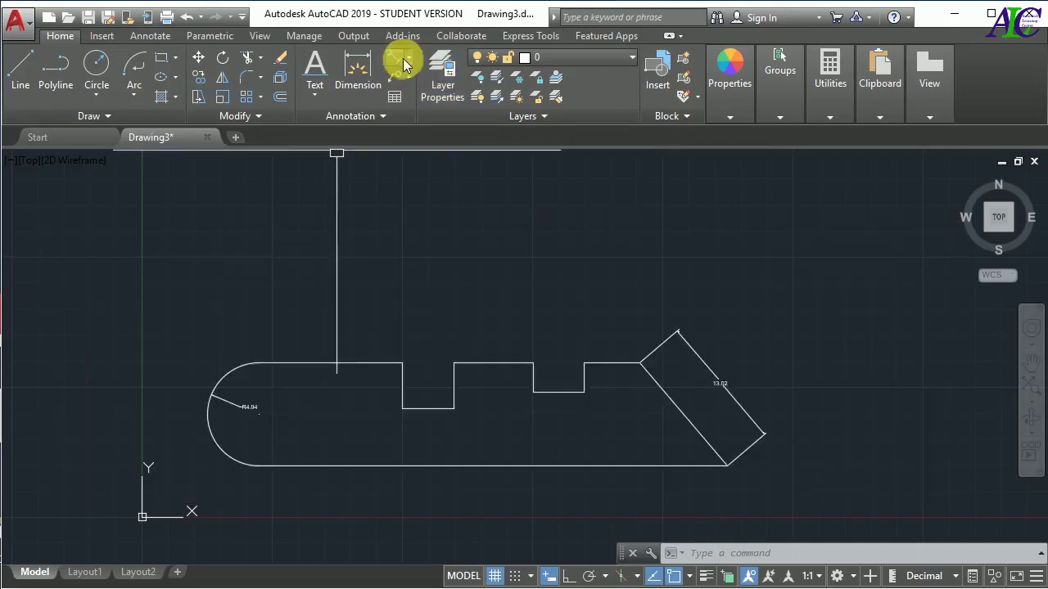
Step: Add a linear dimension across the opening of the first notch, placed above the profile
left_click(407, 63)
left_click(412, 79)
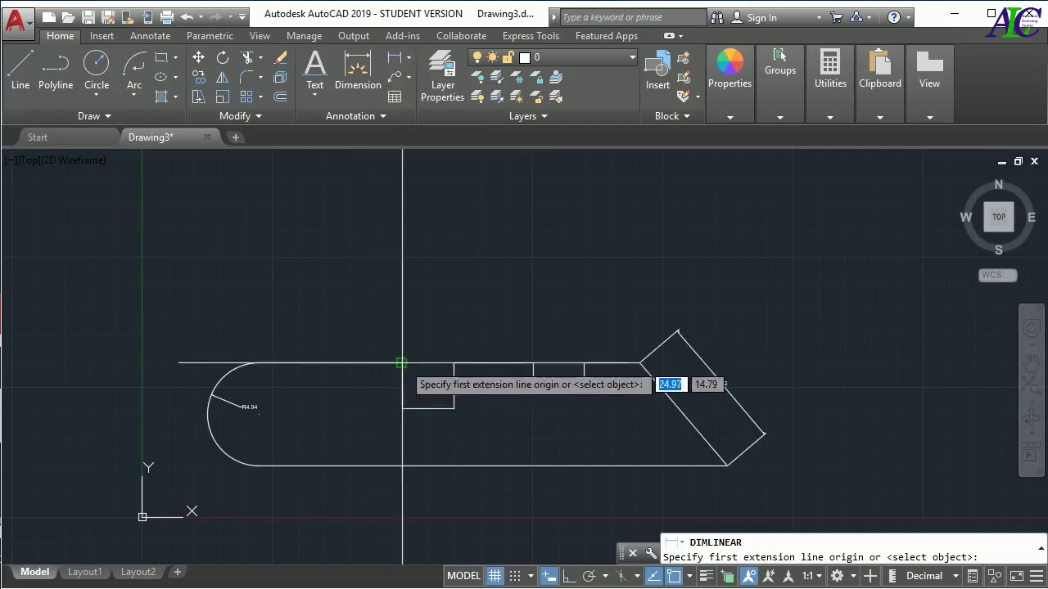
left_click(402, 362)
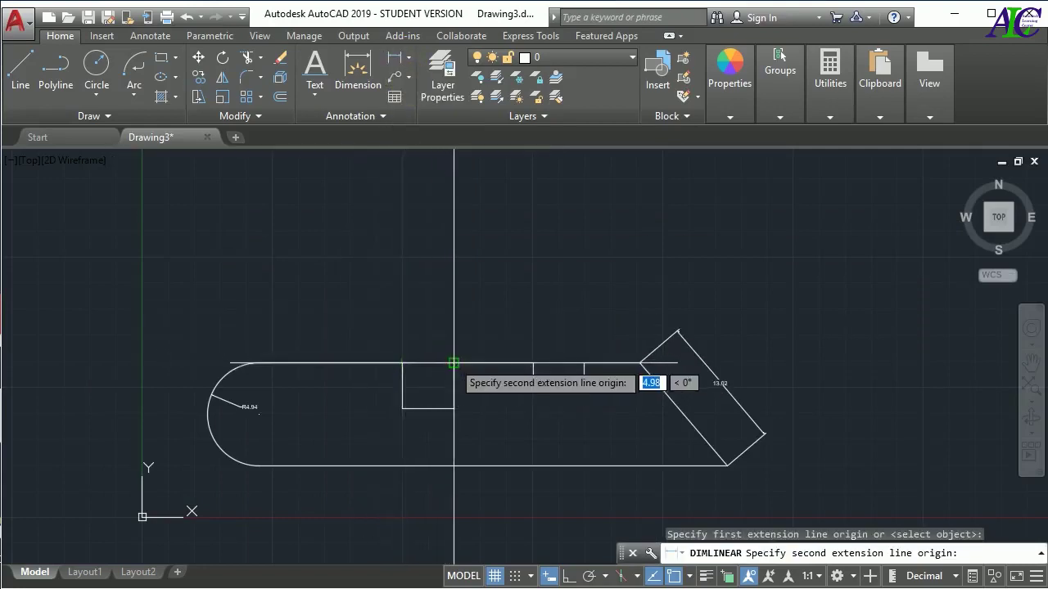
left_click(455, 362)
left_click(454, 328)
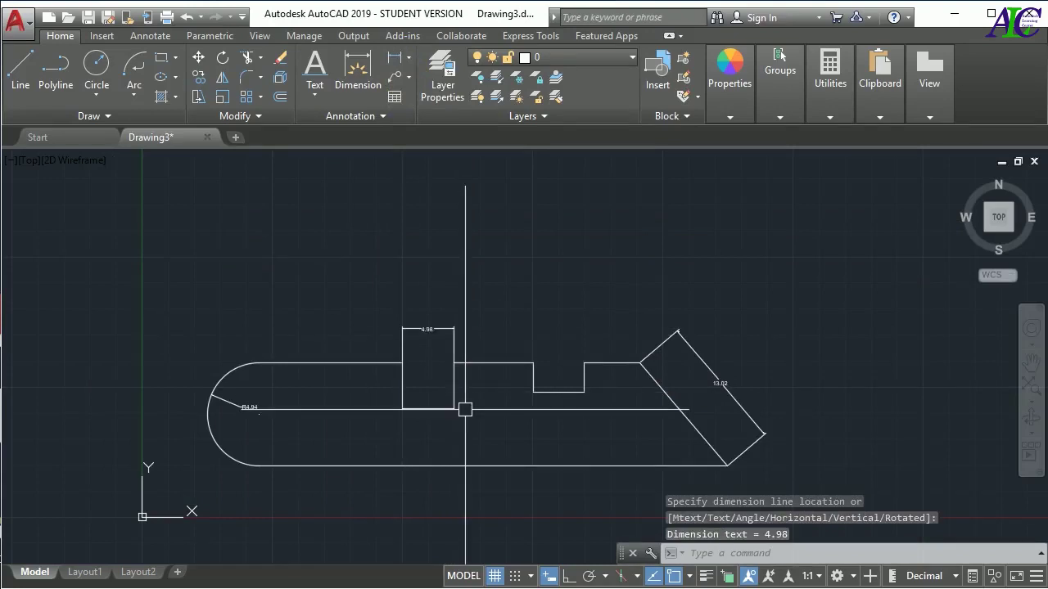
Step: Delete the linear dimension above the first notch
key("Escape")
left_click(456, 339)
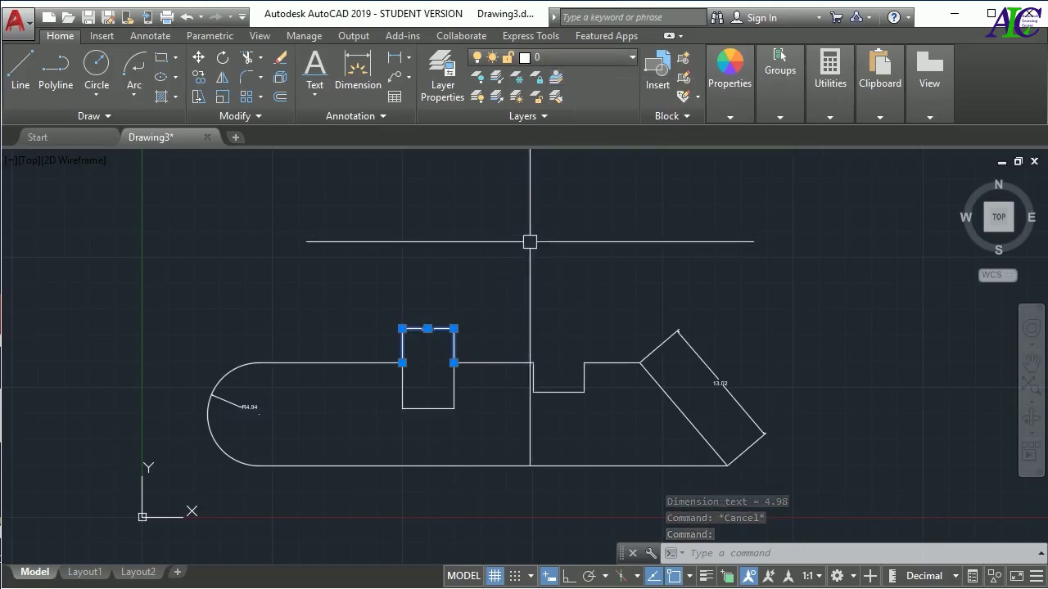
key("Escape")
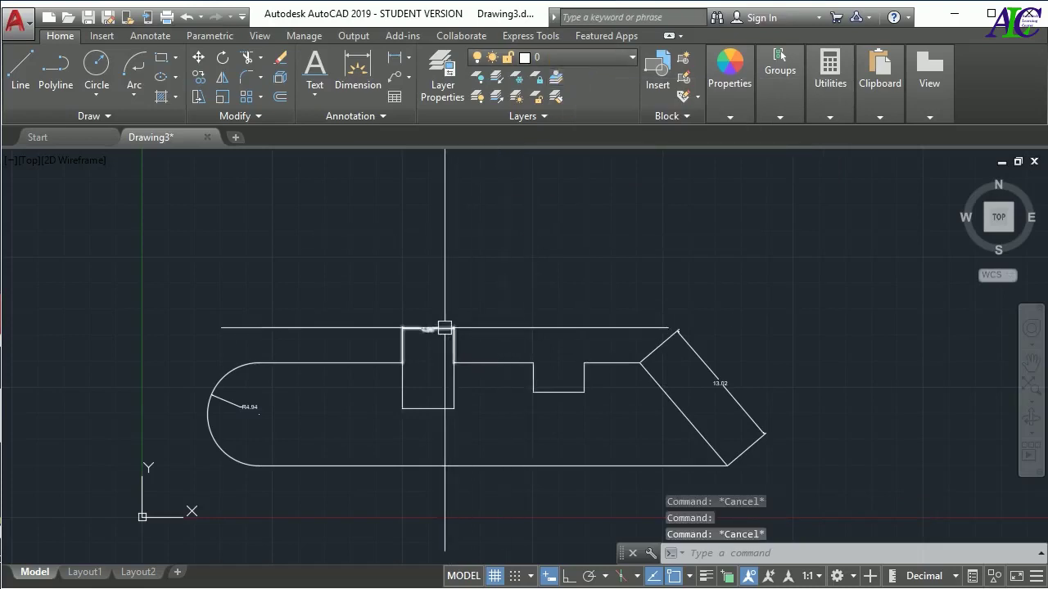
left_click(445, 328)
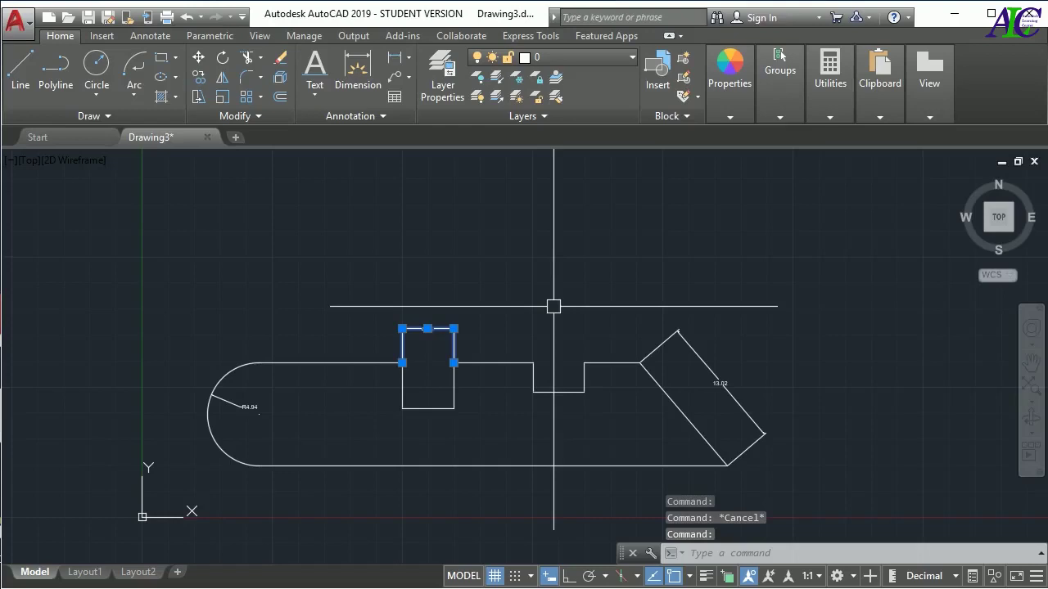
key("Delete")
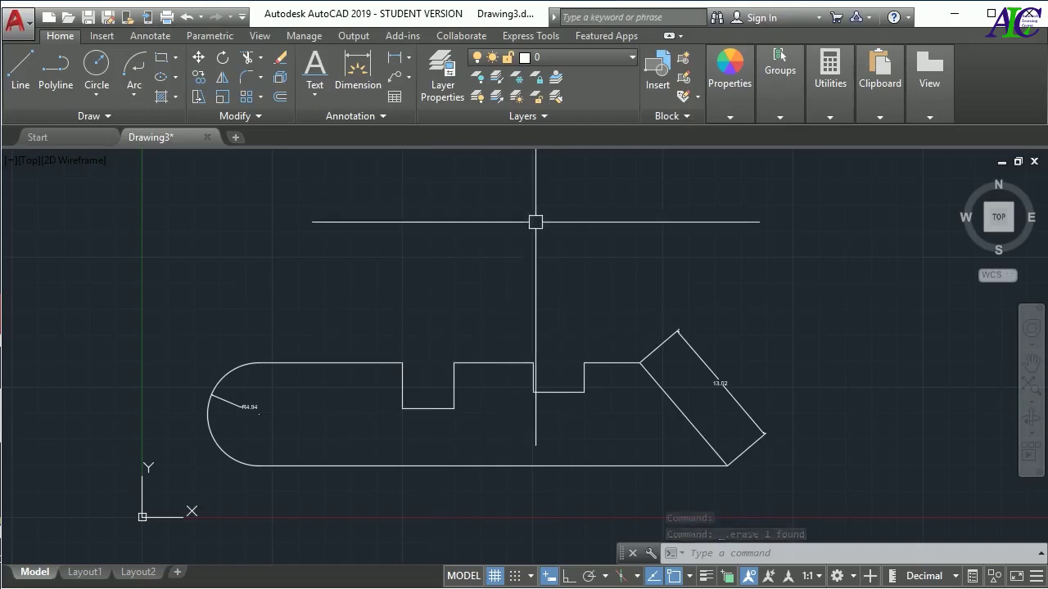
left_click(601, 59)
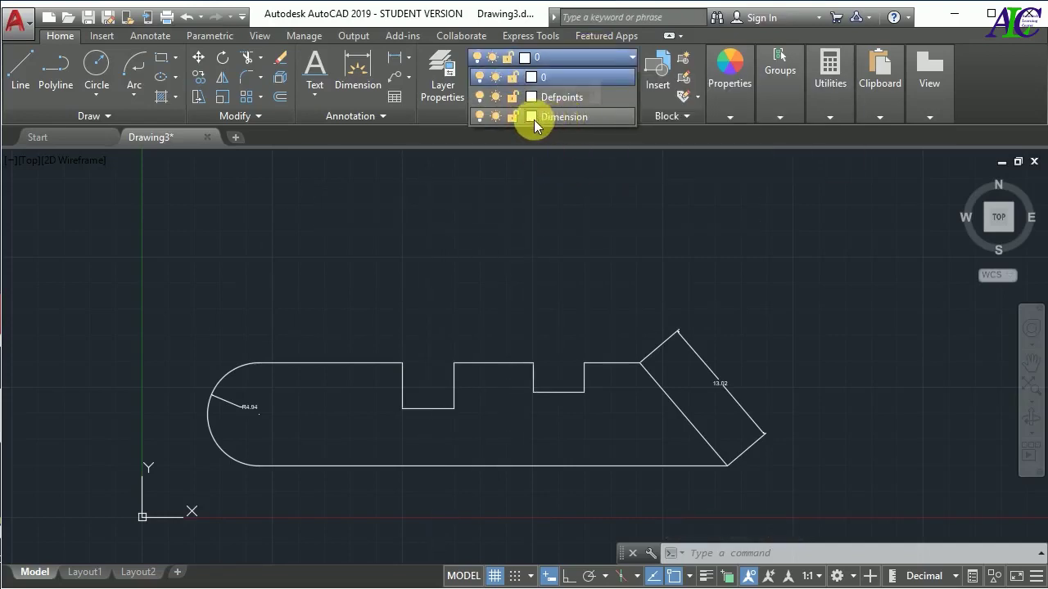
left_click(535, 280)
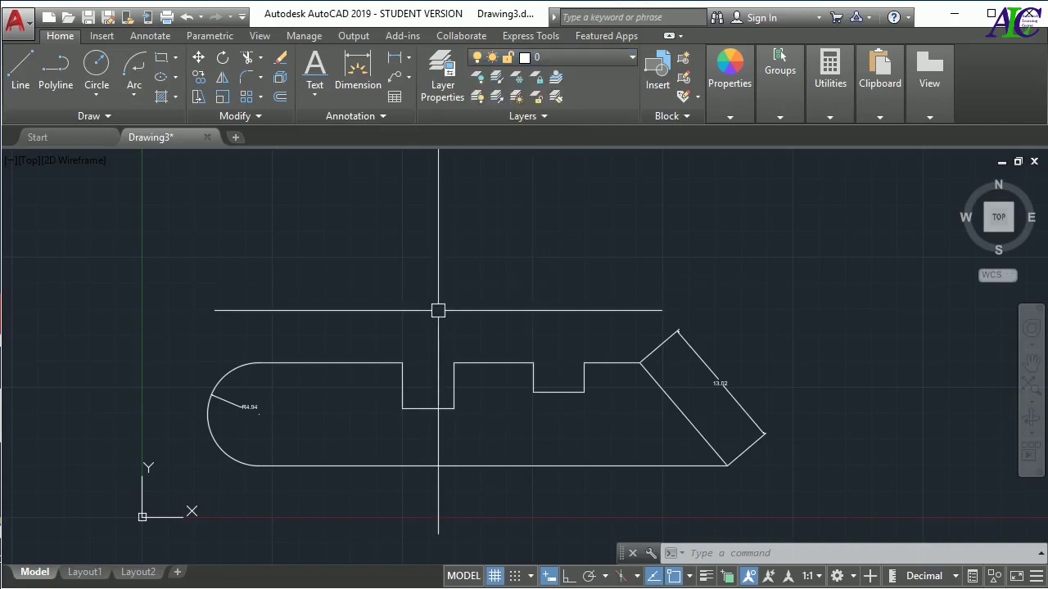
key("Escape")
key("Escape")
key("Escape")
Step: Set the DIMLAYER variable to dimension so that new dimensions go on that layer
type("D")
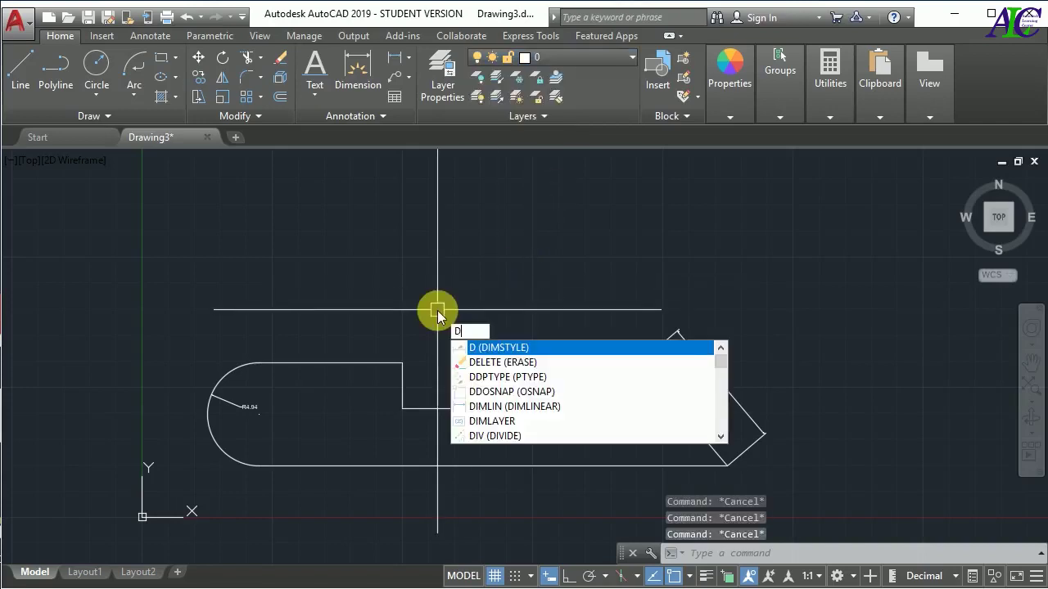
type("IML")
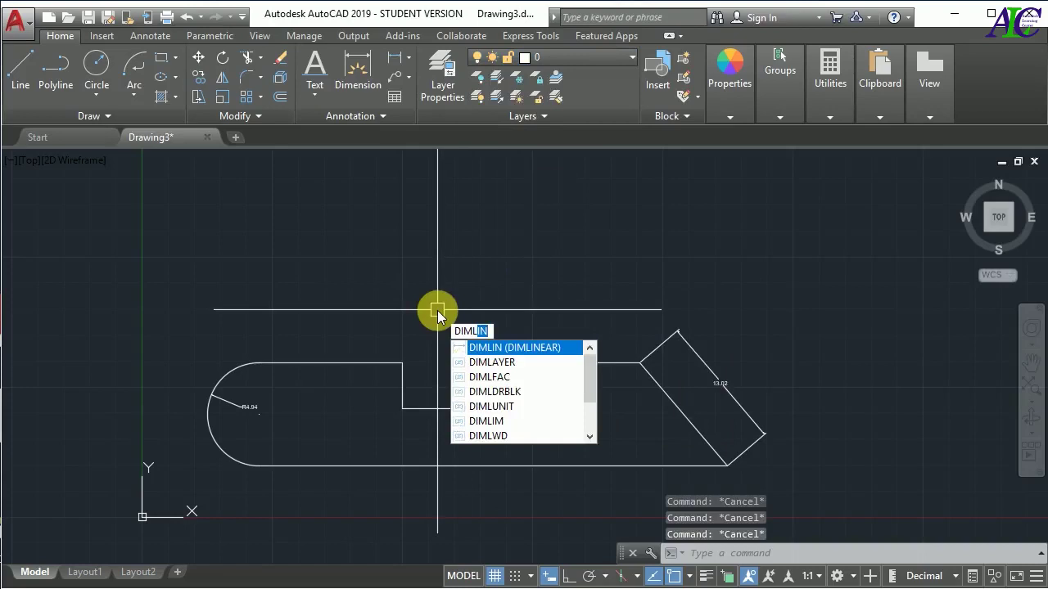
type("AYER")
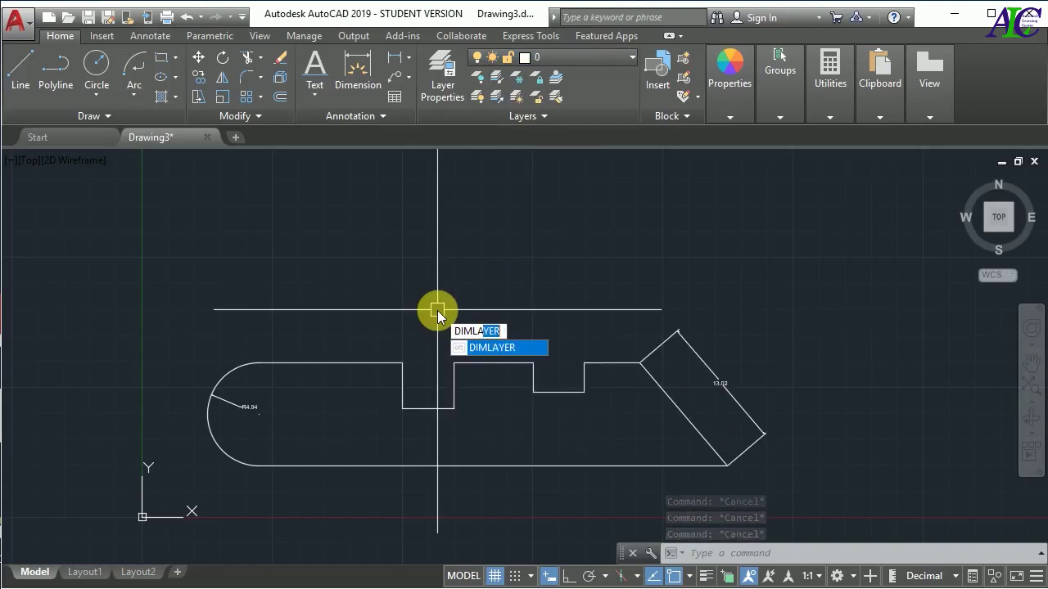
key("Return")
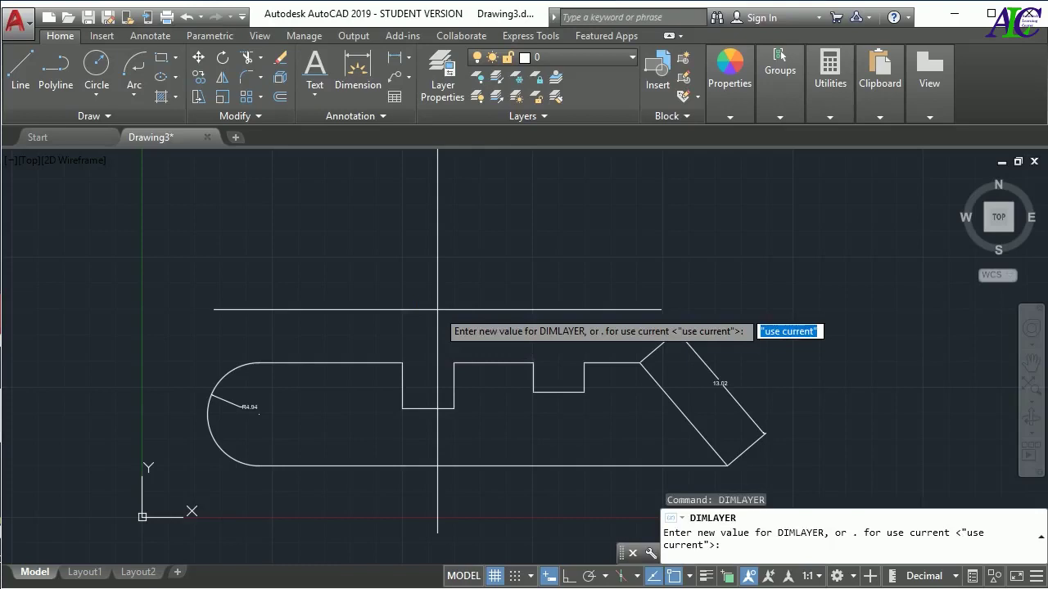
type("d")
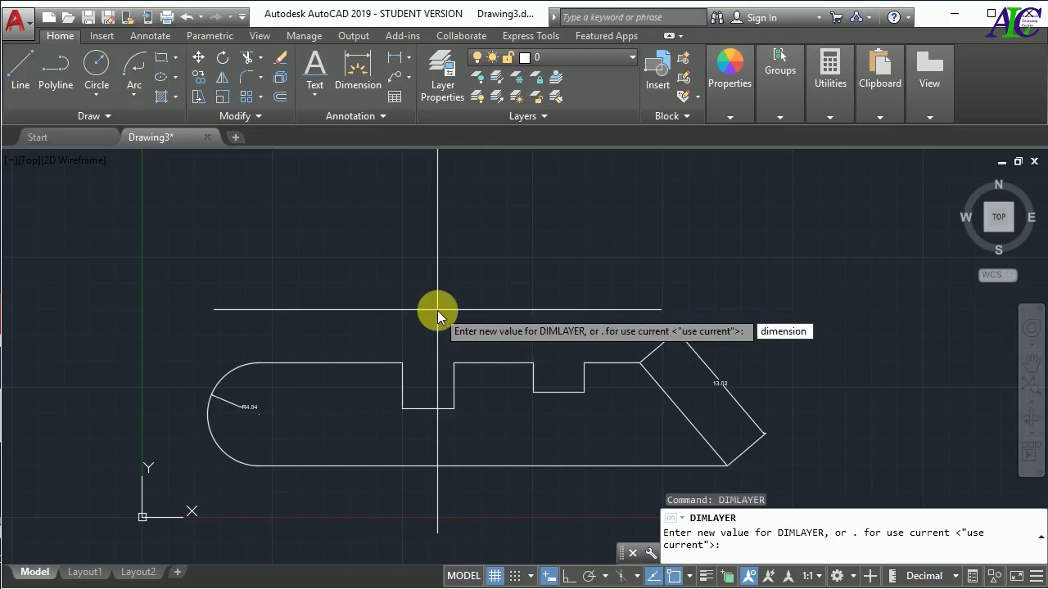
type("imension")
key("Return")
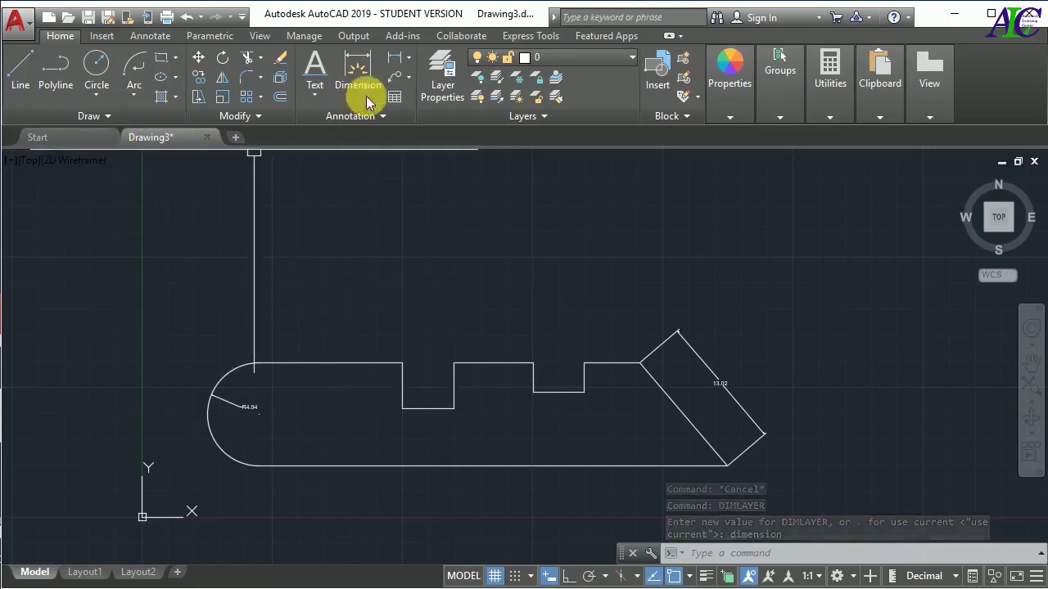
Step: Add a linear dimension across the opening of the first notch, placed just above the profile
left_click(395, 58)
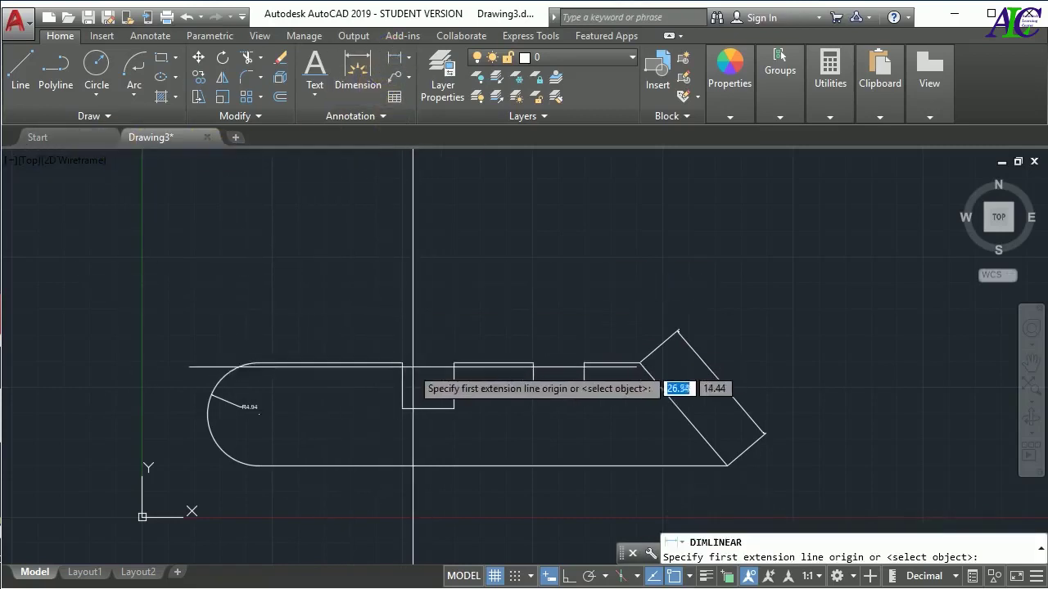
left_click(401, 363)
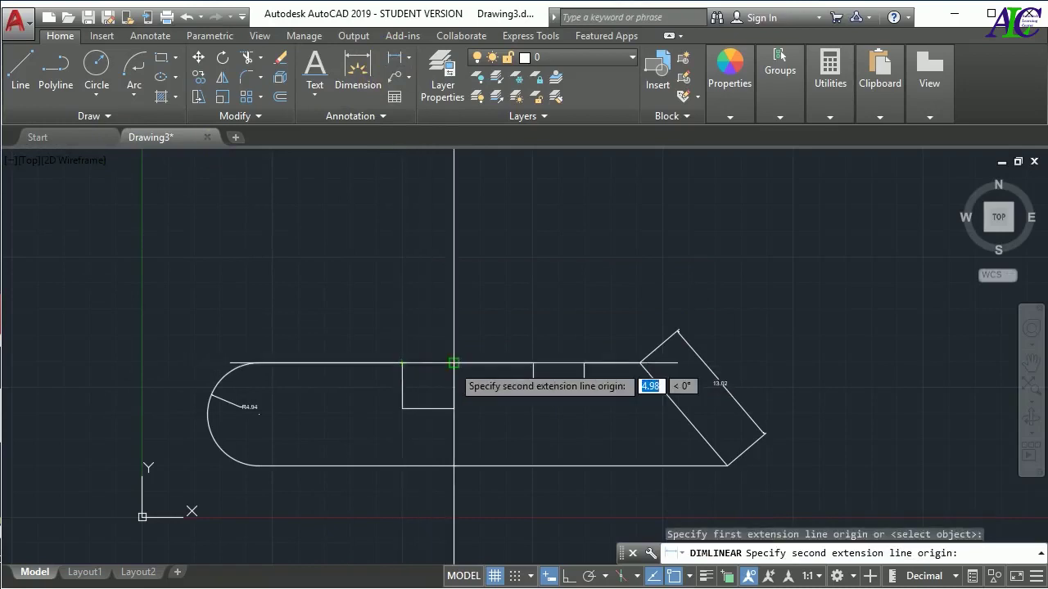
left_click(455, 362)
left_click(455, 336)
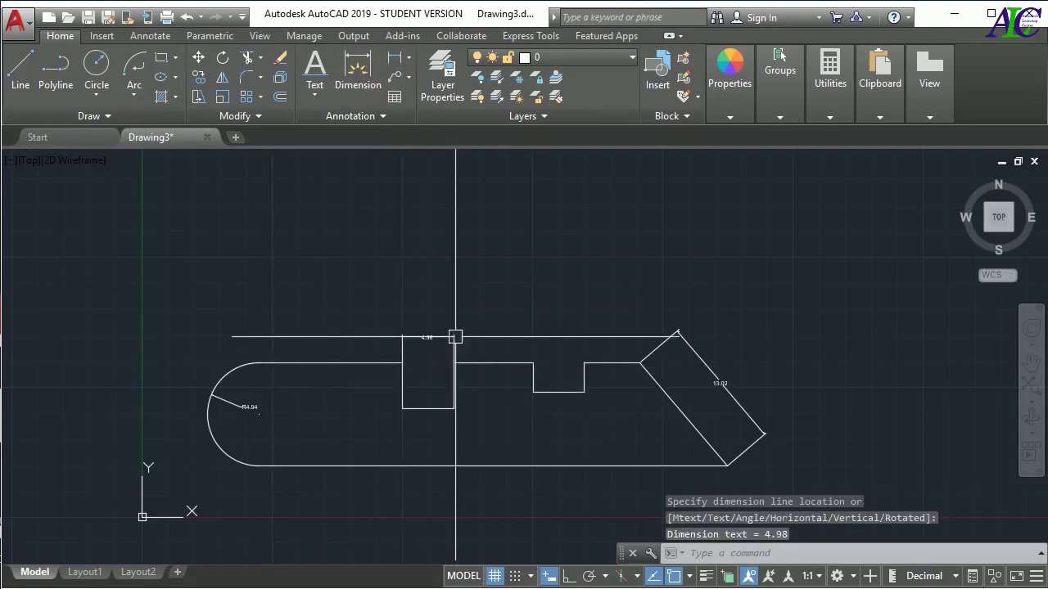
Step: Add a linear dimension across the opening of the second notch, placed just above the profile
left_click(391, 62)
left_click(533, 363)
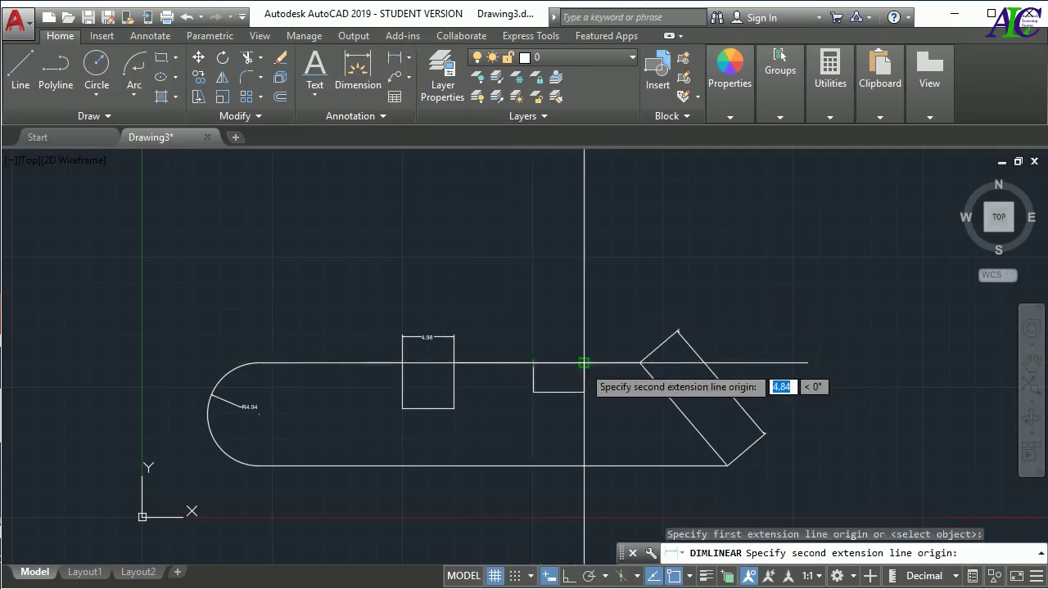
left_click(584, 363)
left_click(583, 334)
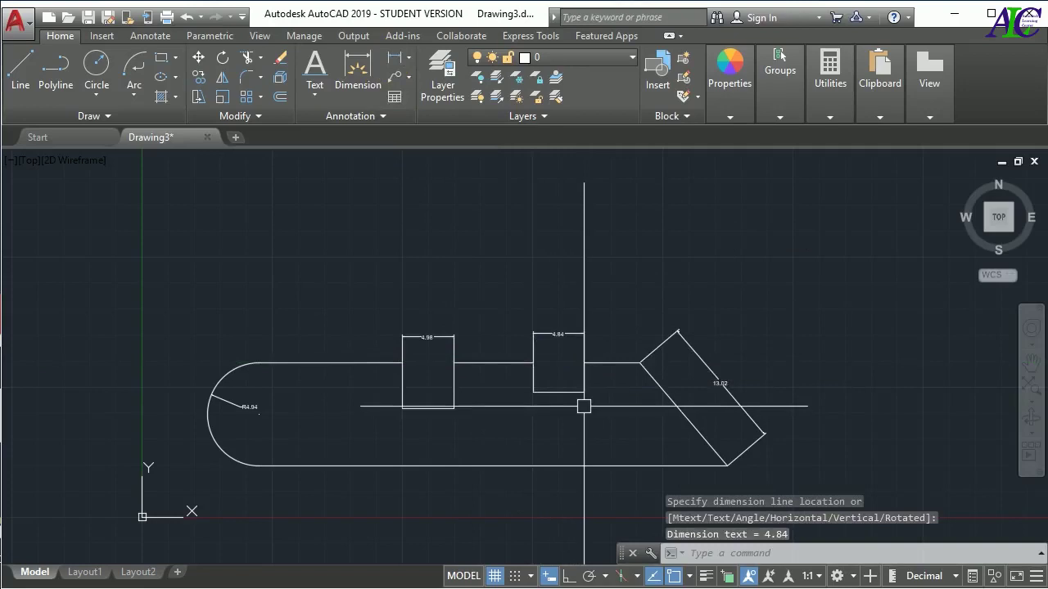
Step: Check the layer assigned to the second notch's dimension, the sloped edge's aligned dimension and the first notch's dimension
left_click(565, 330)
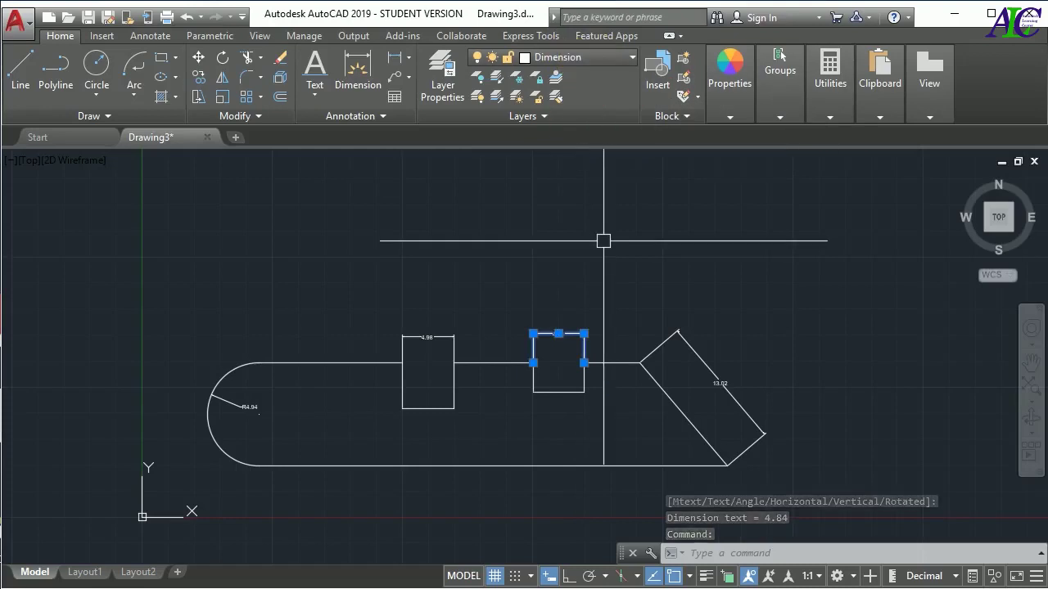
key("Escape")
left_click(677, 331)
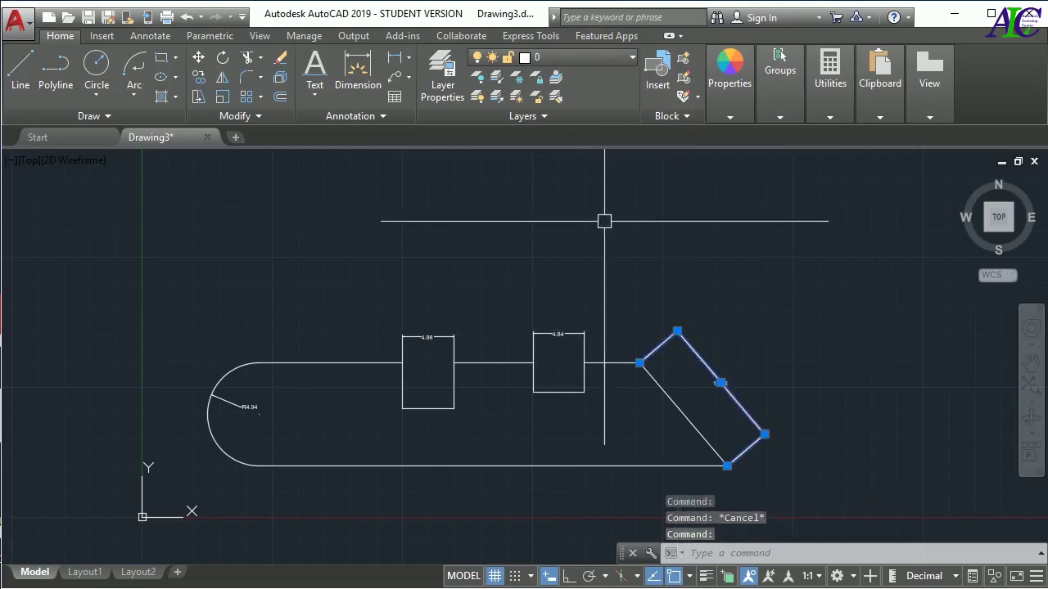
key("Escape")
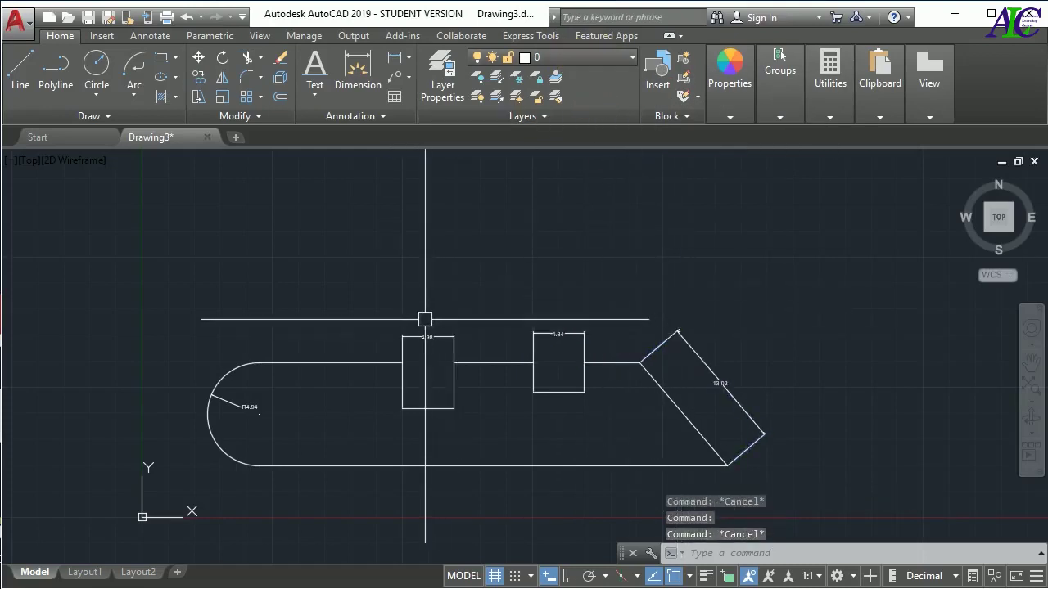
left_click(424, 336)
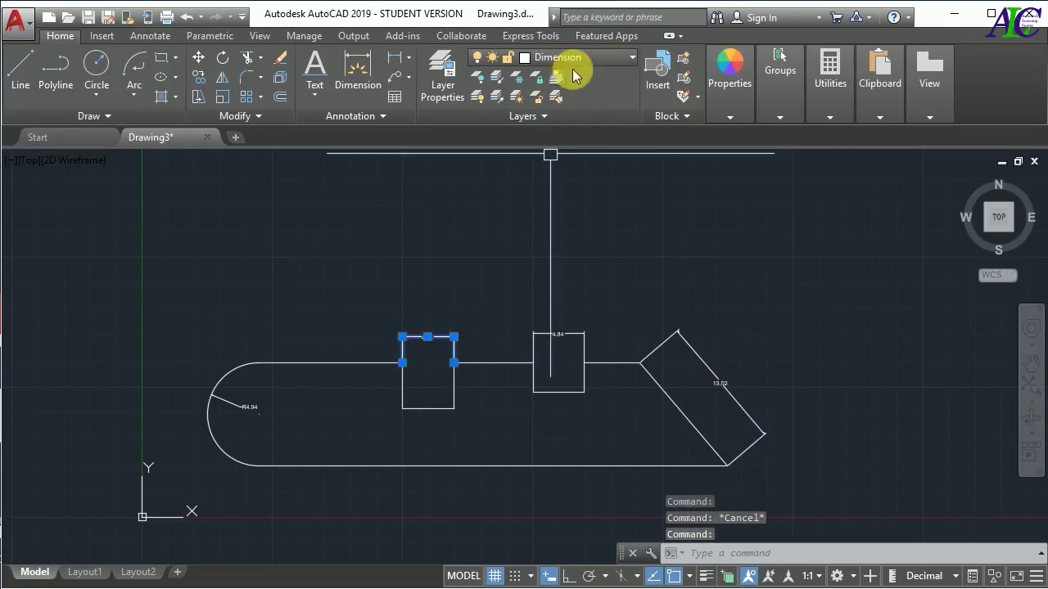
key("Escape")
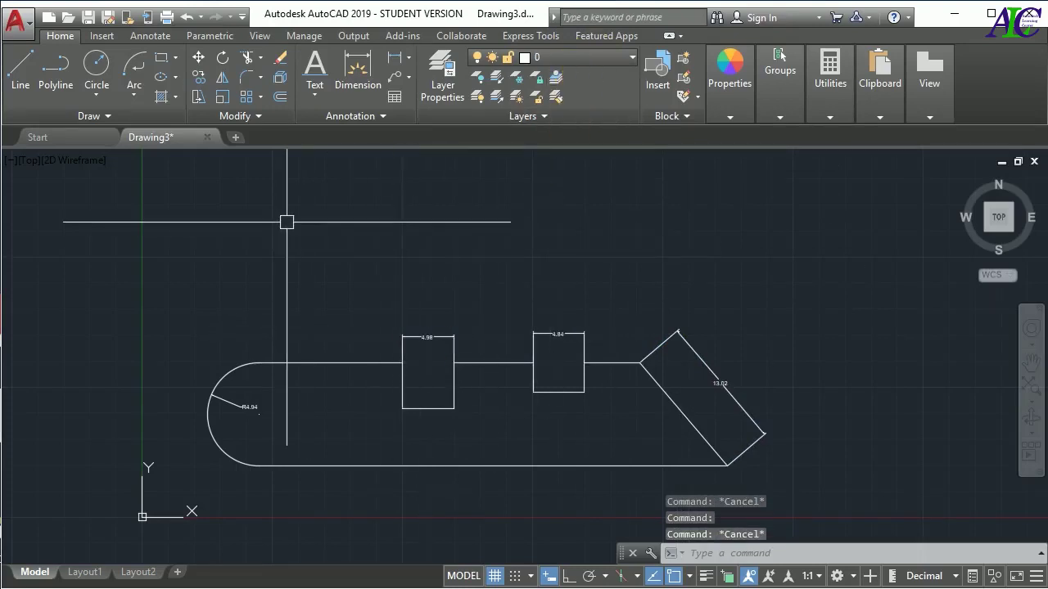
Step: Draw three connected lines above the profile, about 10 high and 26.5 long, from the arc's upper end to the second notch's near corner
left_click(23, 72)
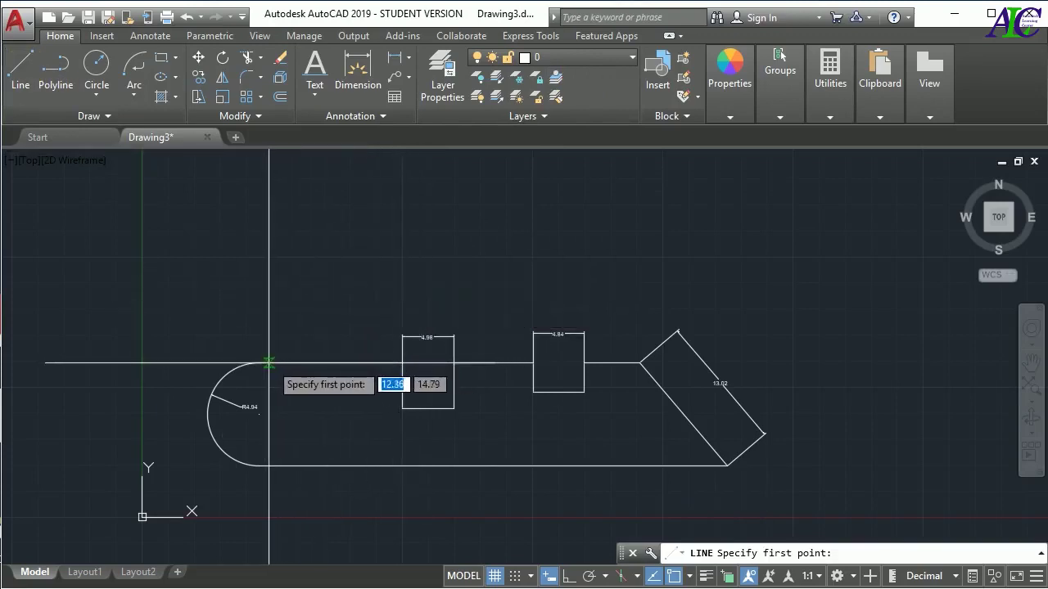
left_click(259, 363)
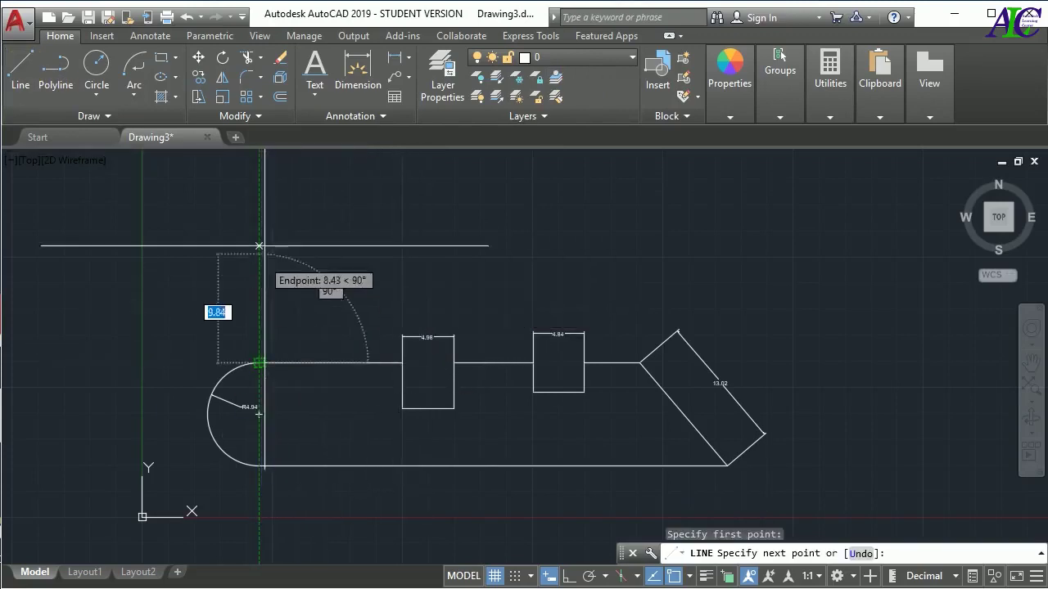
left_click(260, 259)
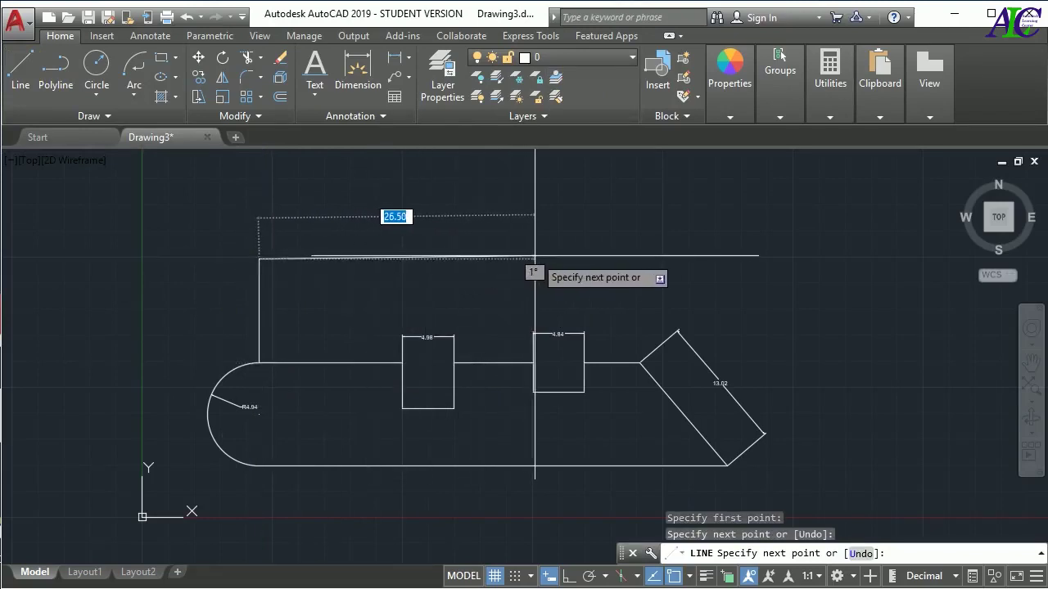
left_click(537, 256)
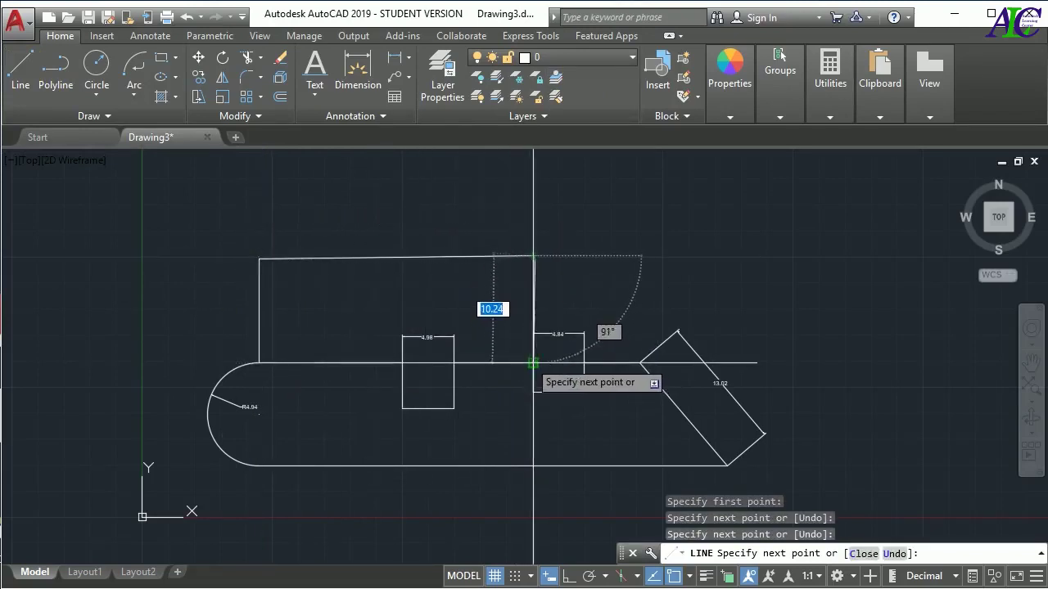
left_click(533, 362)
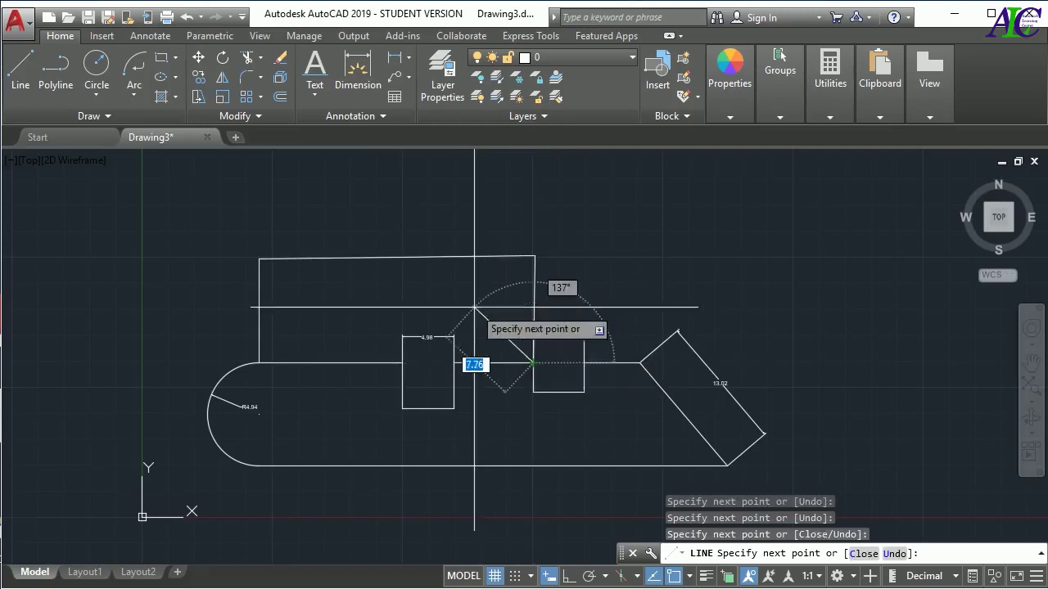
key("Escape")
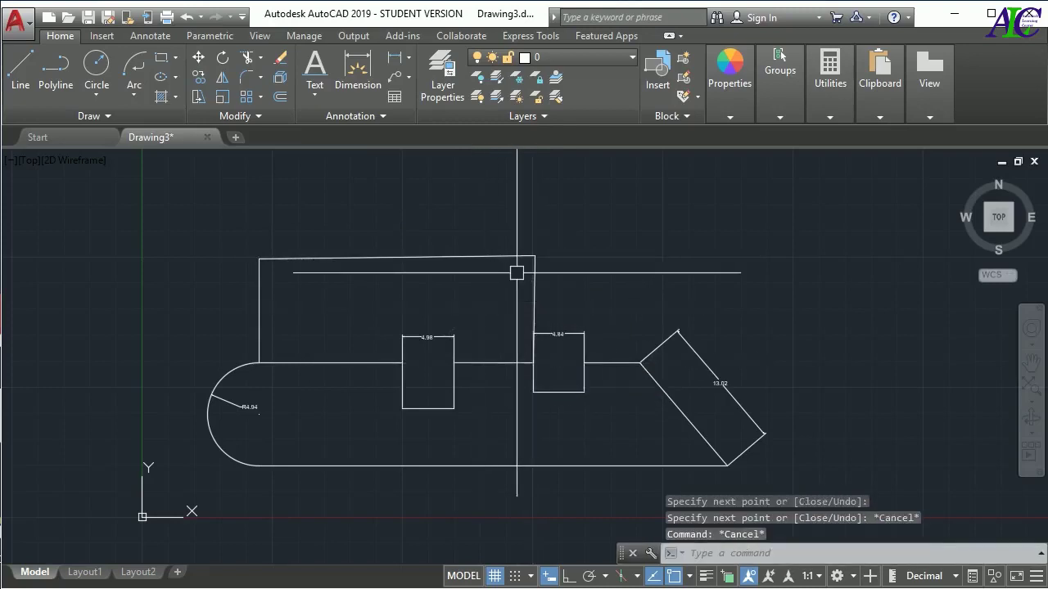
Step: Add a linear dimension above the new outline's long upper line and check which layer it is on
left_click(357, 142)
left_click(393, 59)
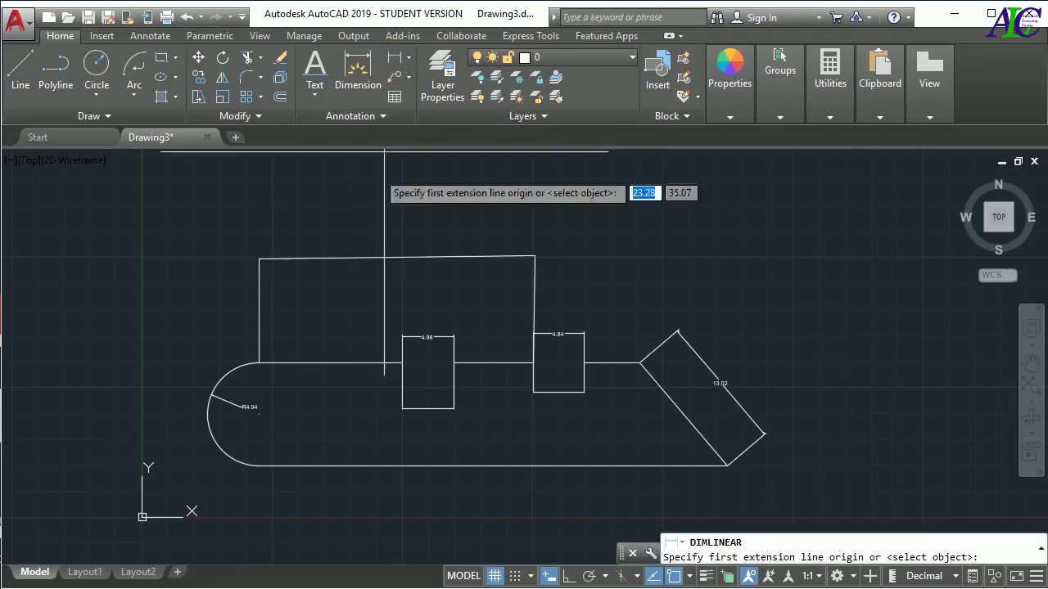
left_click(259, 259)
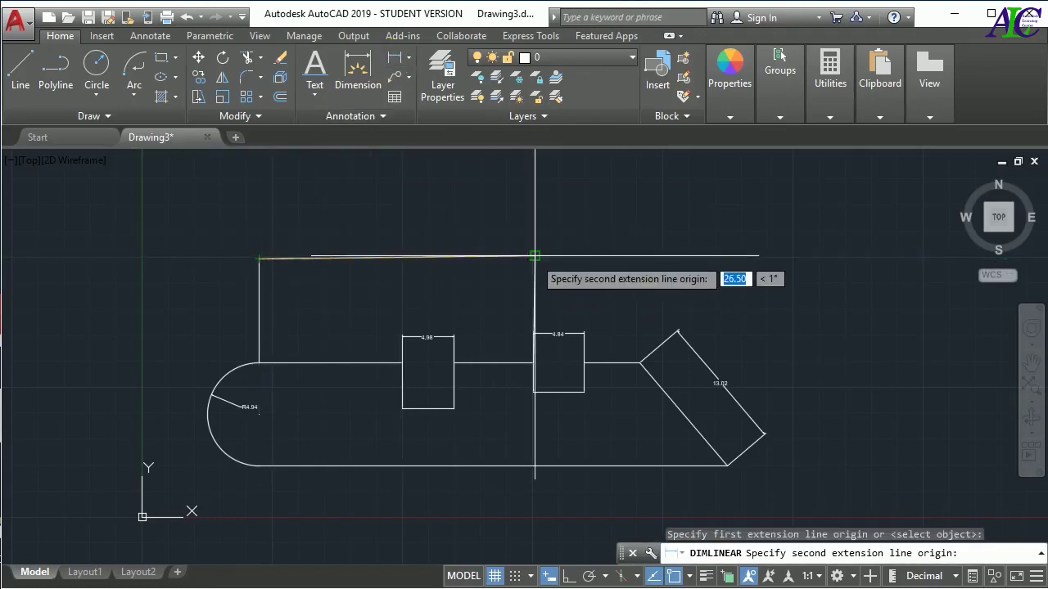
left_click(535, 256)
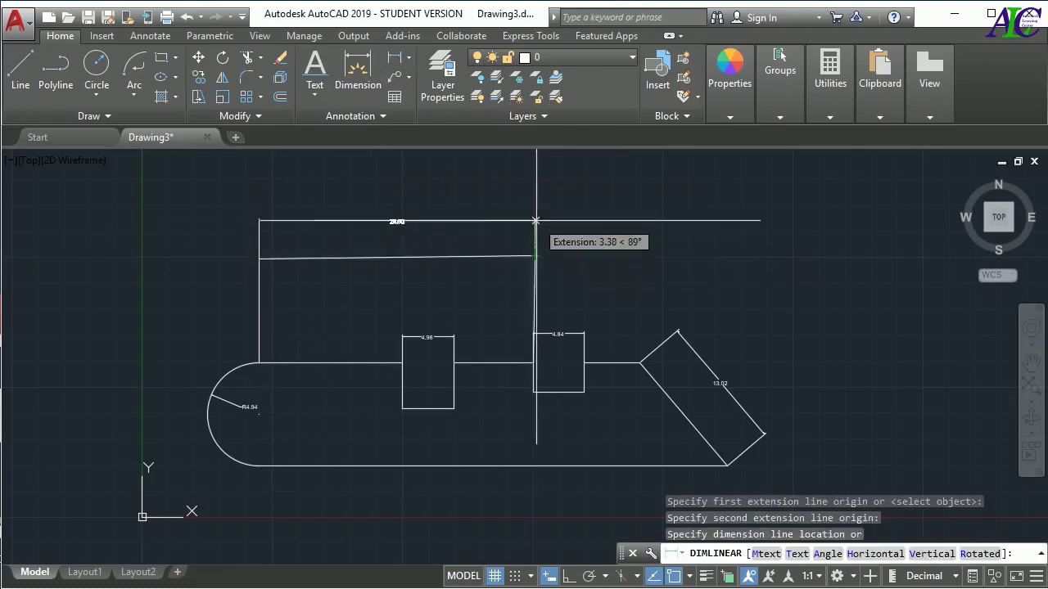
left_click(537, 222)
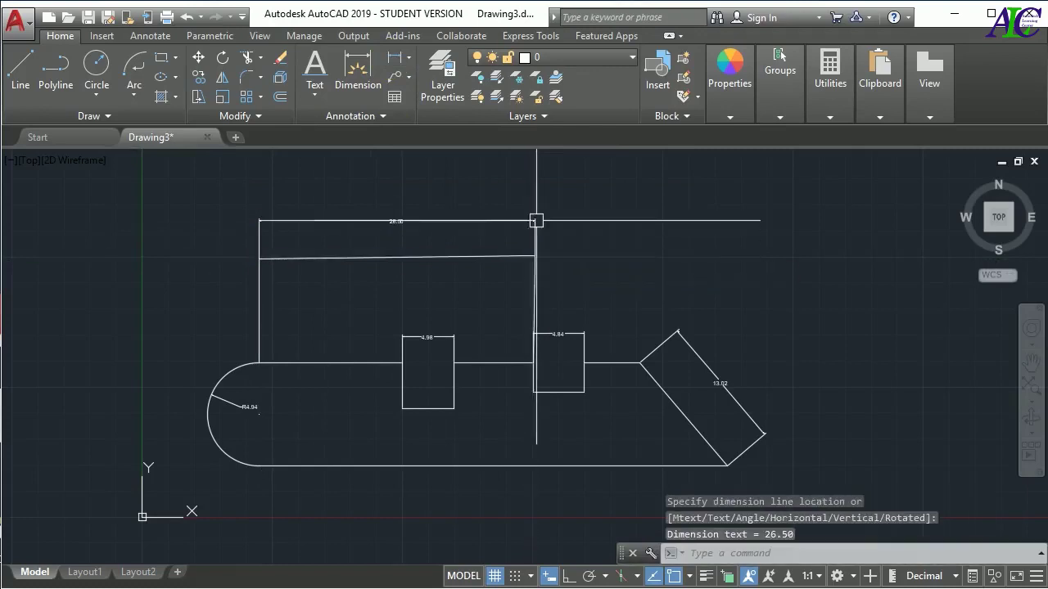
left_click(480, 221)
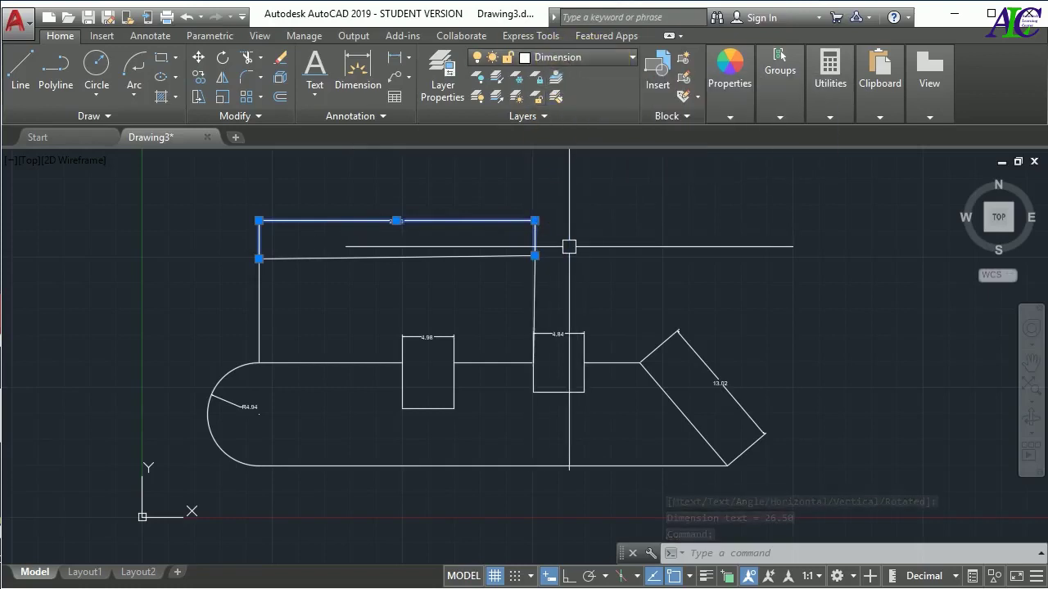
key("Escape")
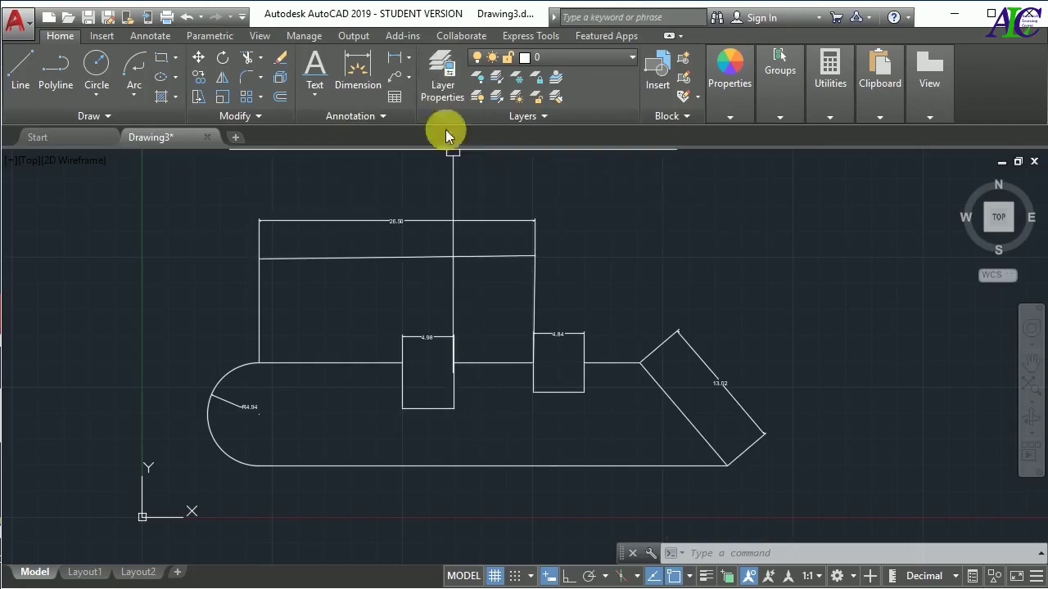
Step: Create a new layer named Line and toggle its on/off state
left_click(442, 86)
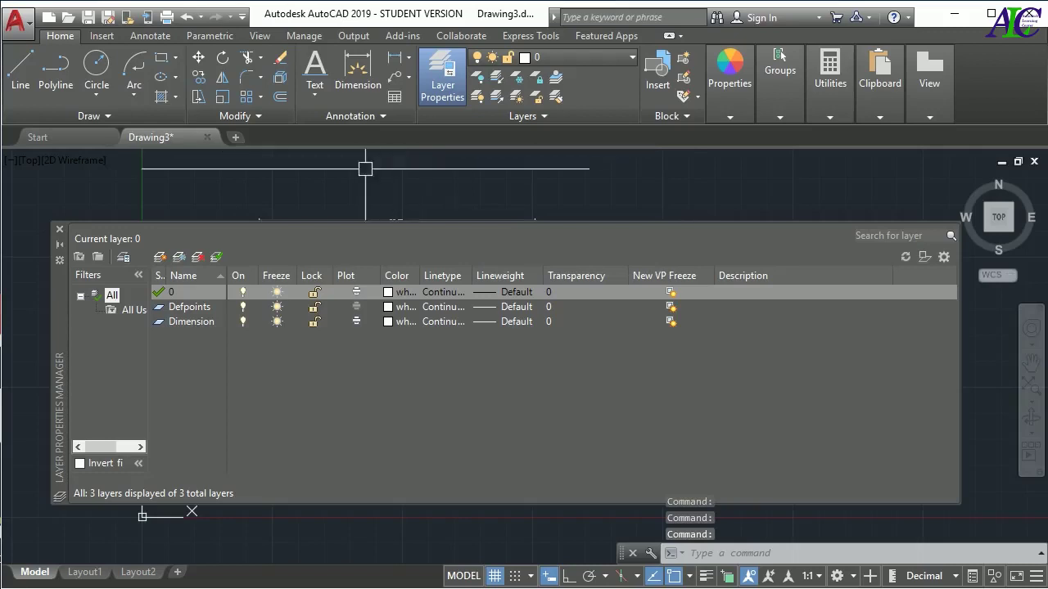
left_click(182, 381)
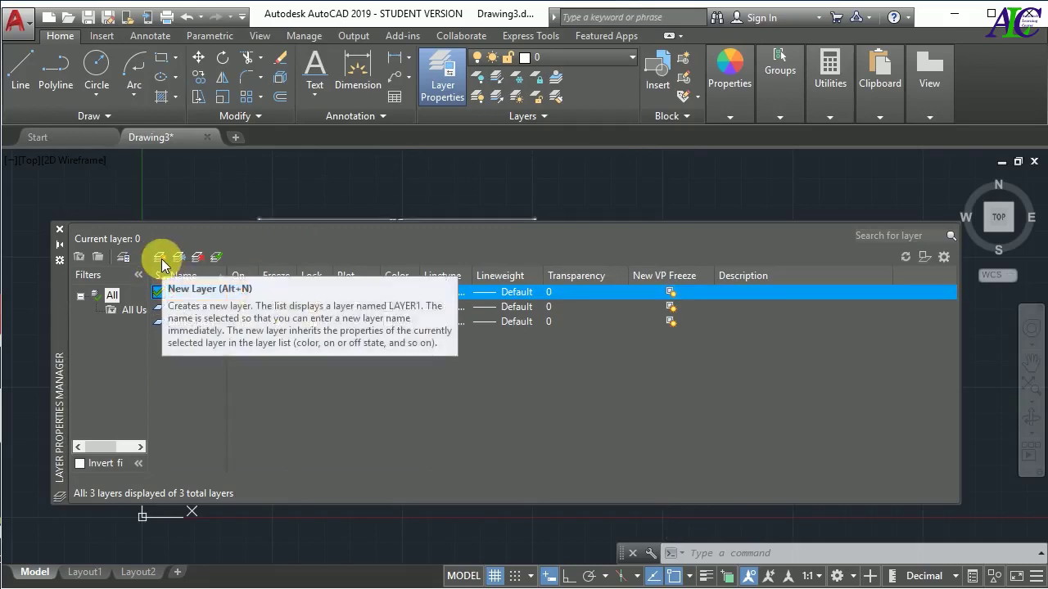
right_click(174, 363)
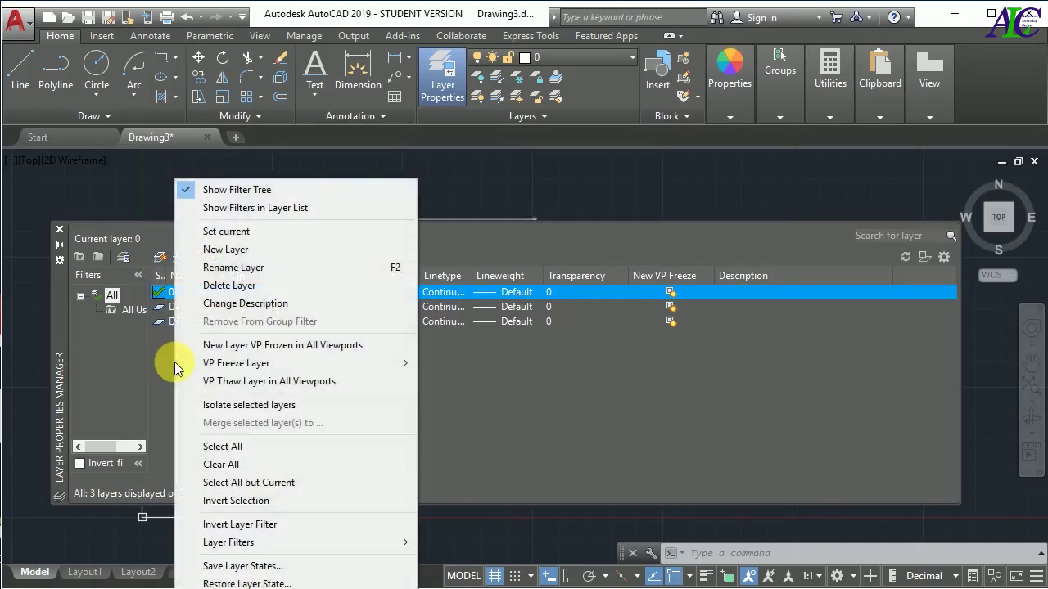
left_click(241, 250)
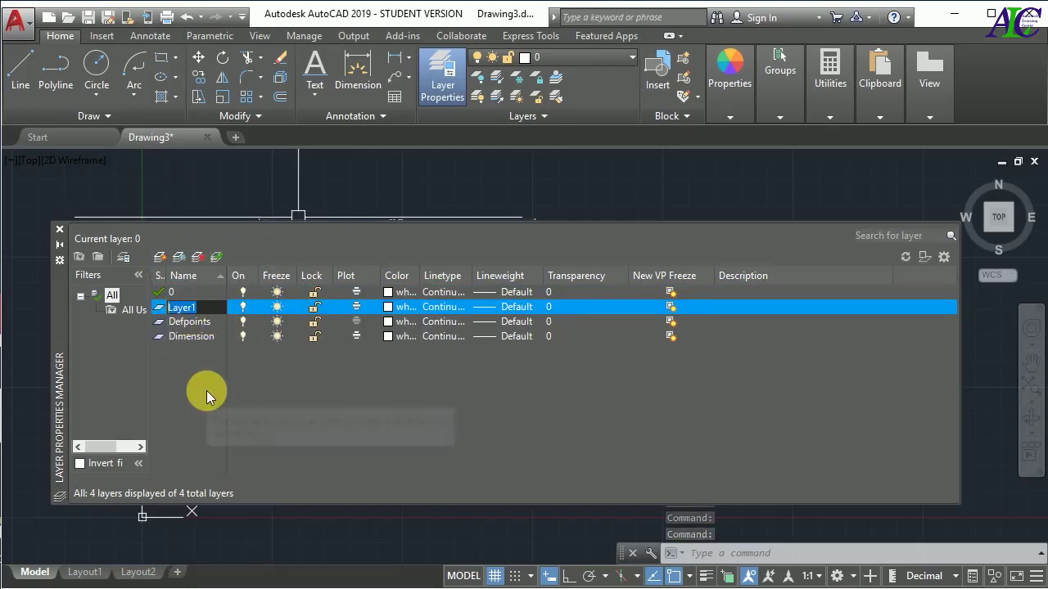
type("Line")
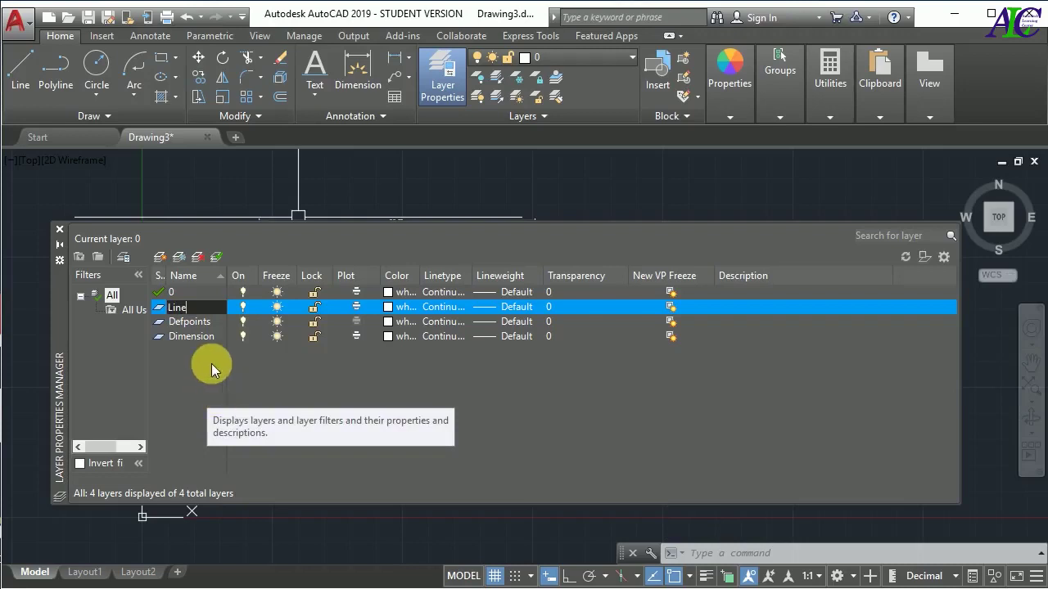
key("Return")
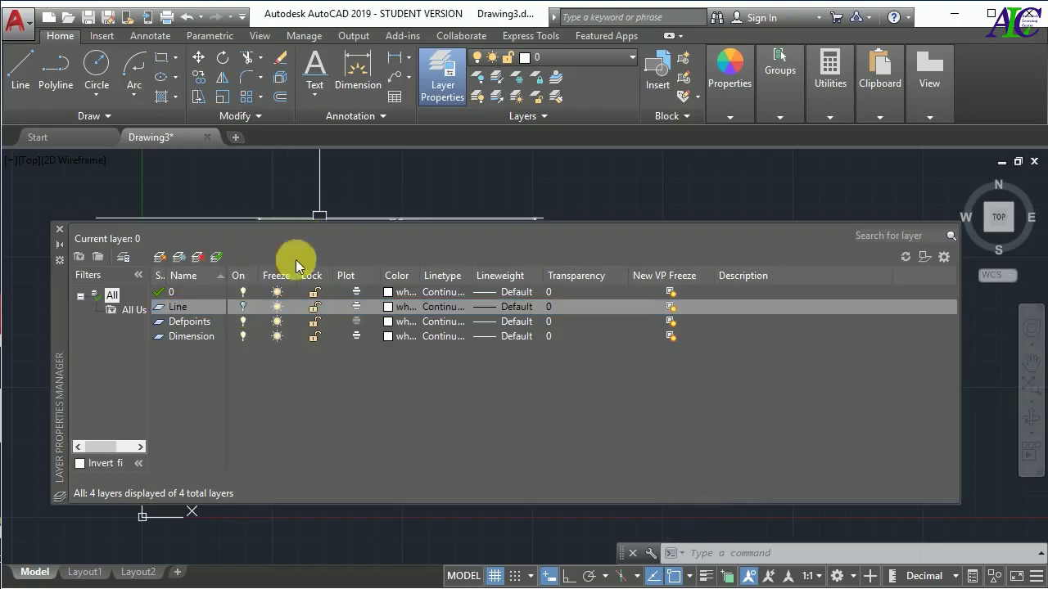
left_click(243, 308)
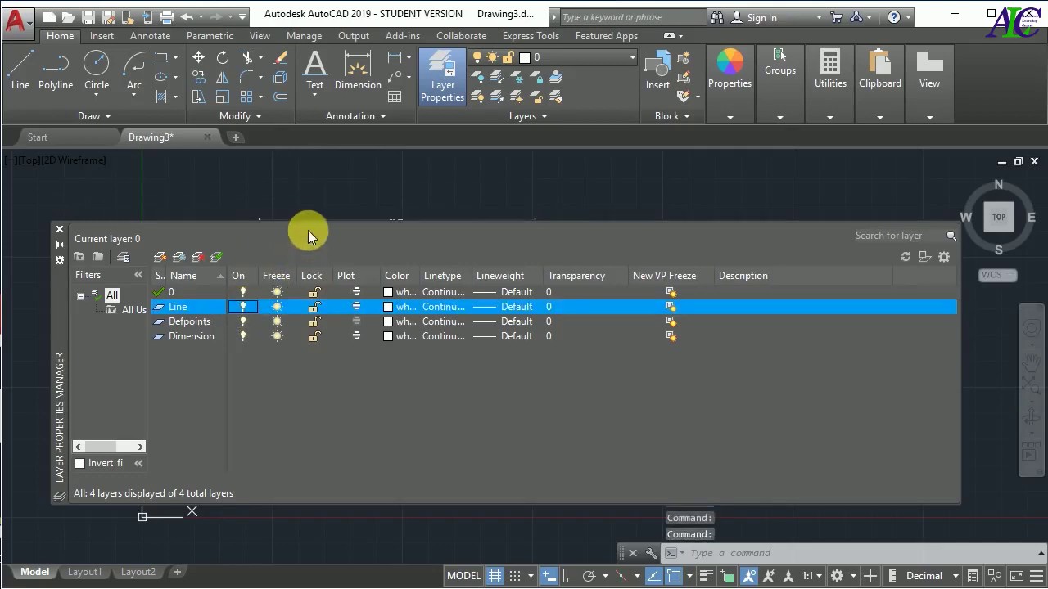
Step: Turn the Dimension layer off to hide the dimensions, and turn it back on
left_click_drag(57, 296, 60, 348)
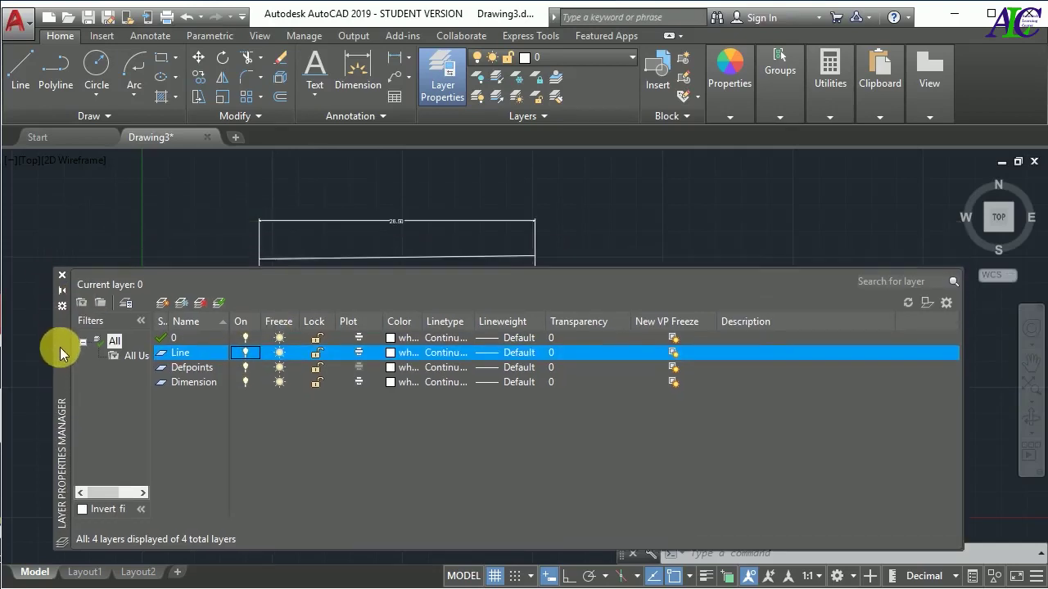
left_click(198, 388)
left_click(245, 388)
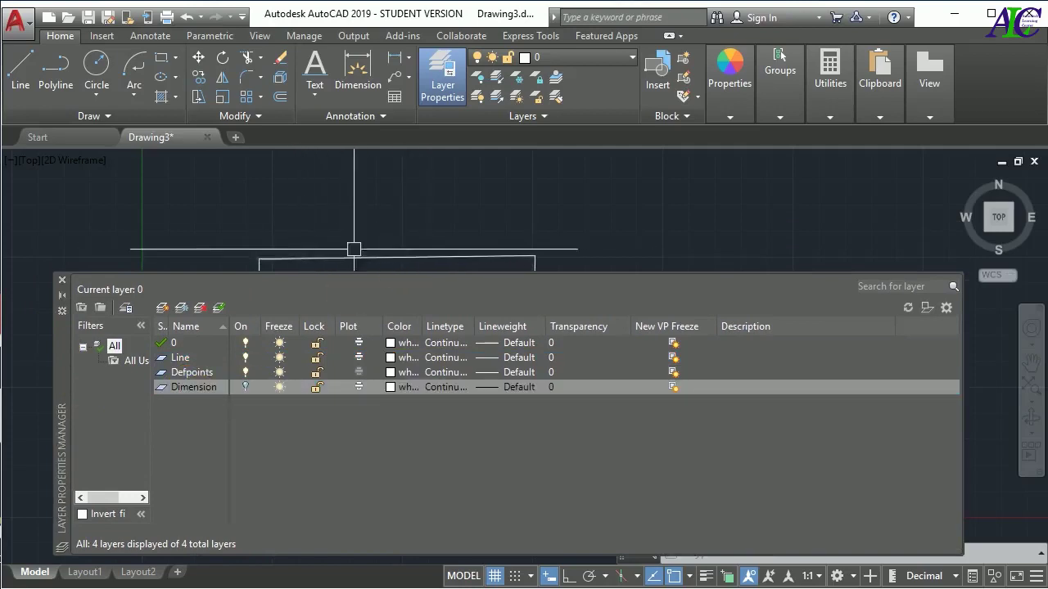
left_click(245, 388)
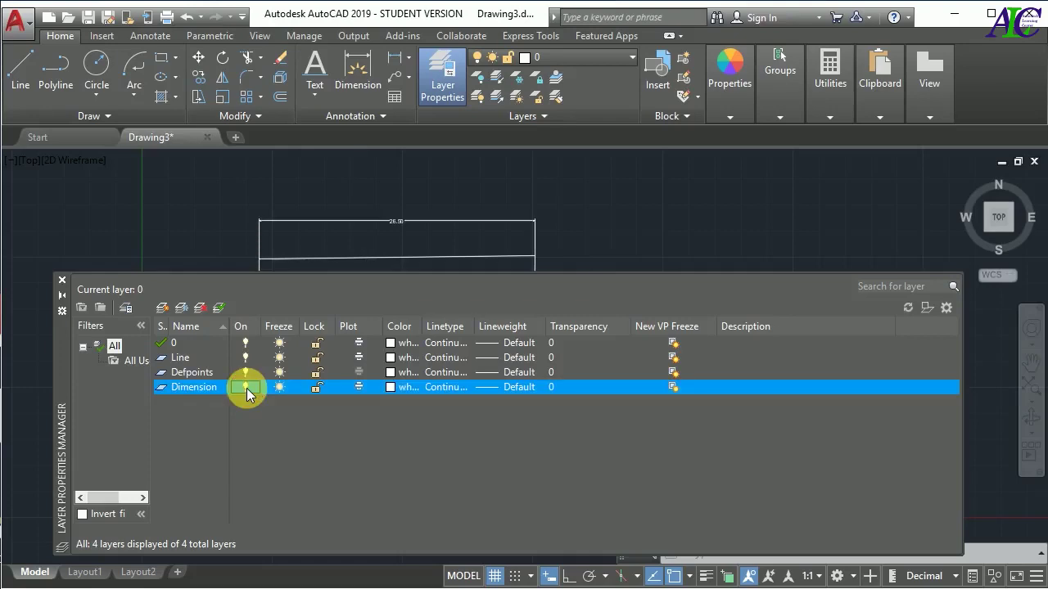
Step: Try the freeze setting on the Line layer, and freeze and thaw the Dimension layer
left_click(207, 358)
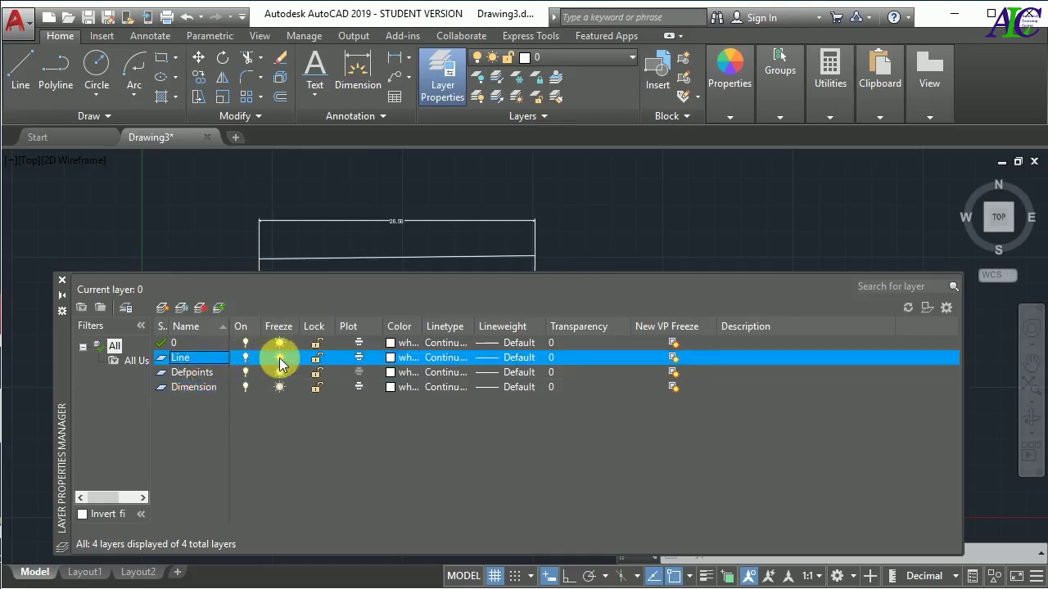
left_click(279, 360)
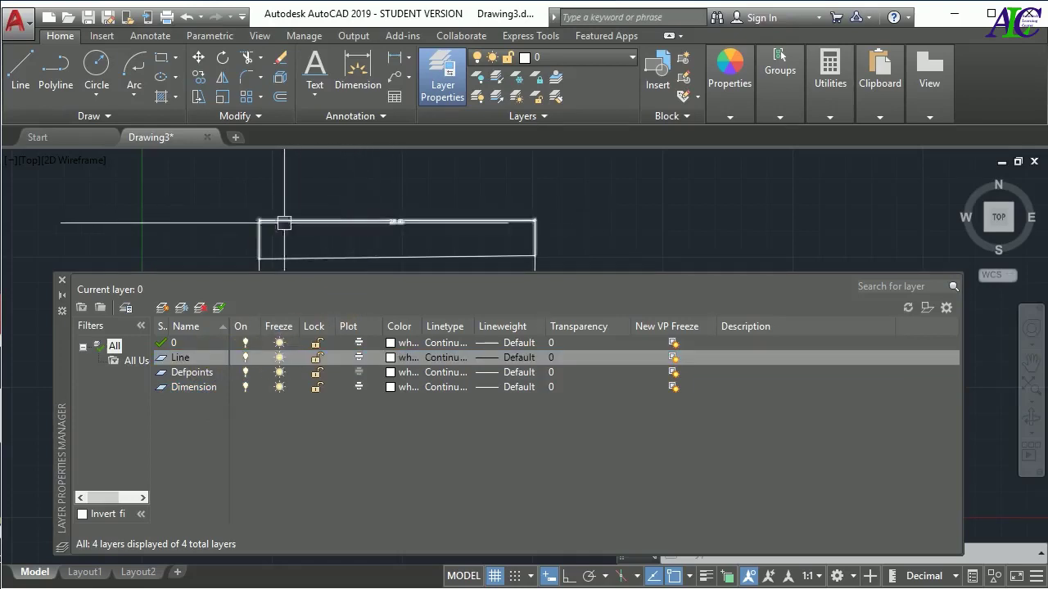
left_click(200, 389)
left_click(277, 386)
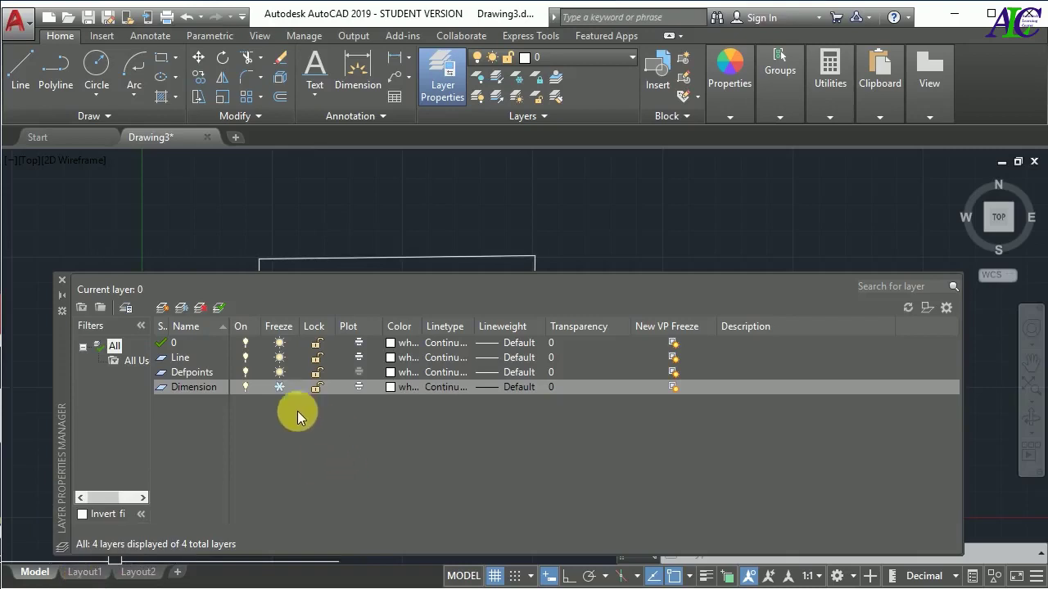
left_click(278, 388)
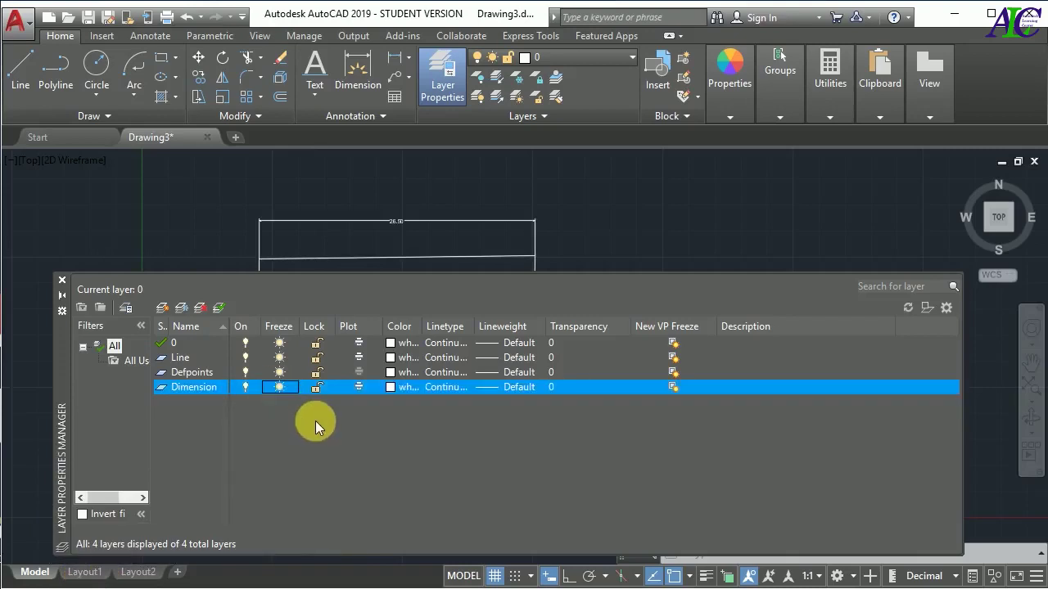
Step: Lock the Line layer and unlock it again
left_click(215, 357)
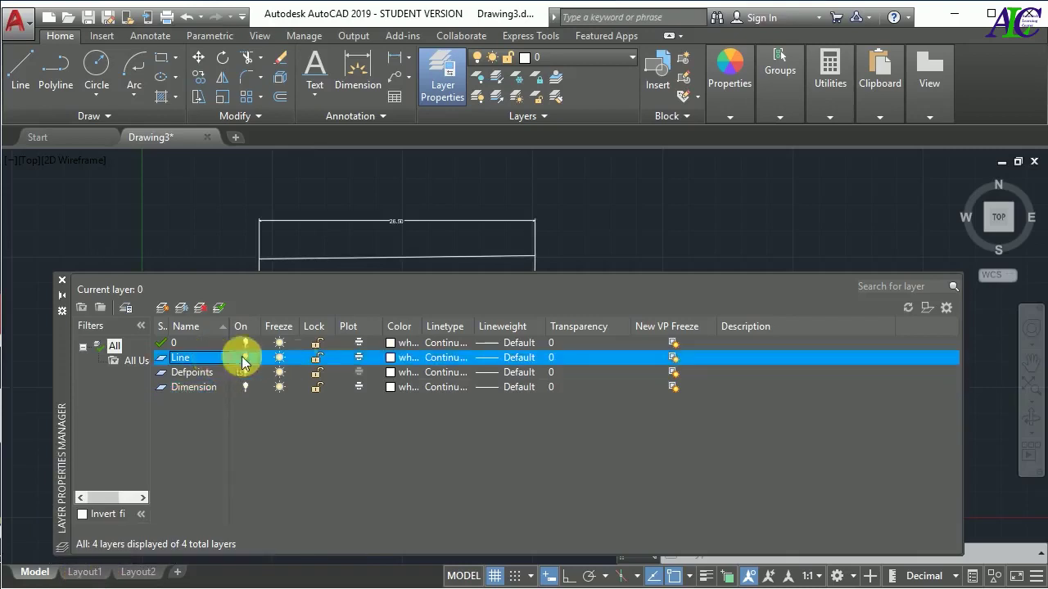
left_click(317, 361)
left_click(319, 360)
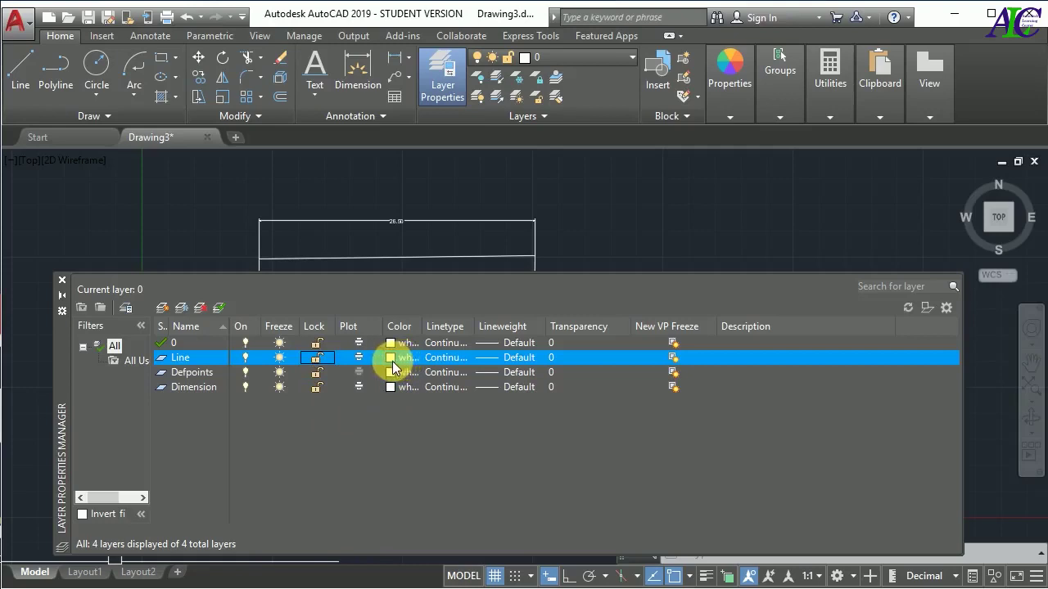
Step: Set the Line layer's color to red, index color 10
left_click(391, 358)
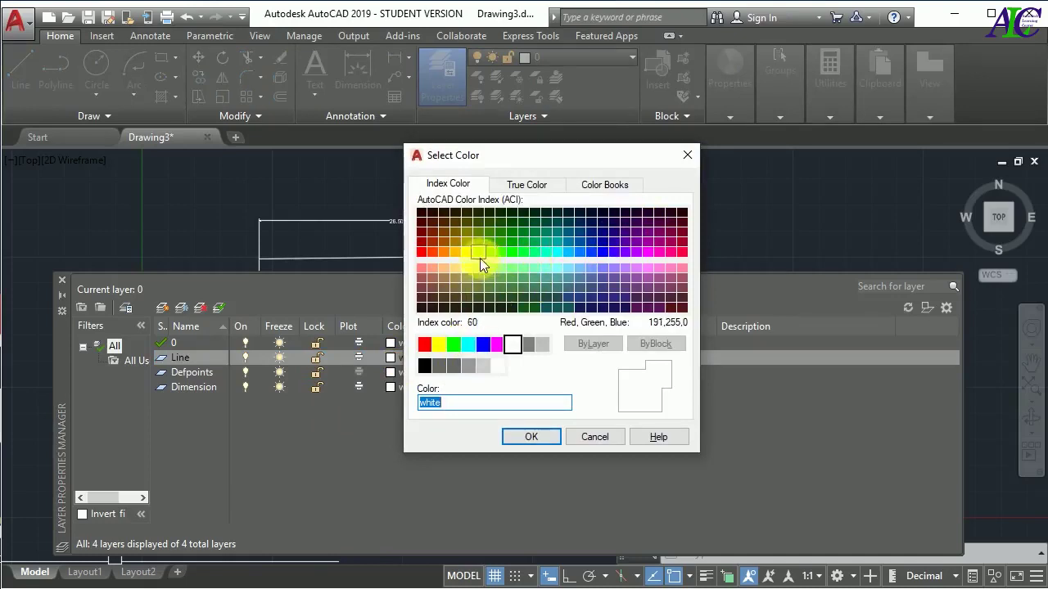
left_click(423, 254)
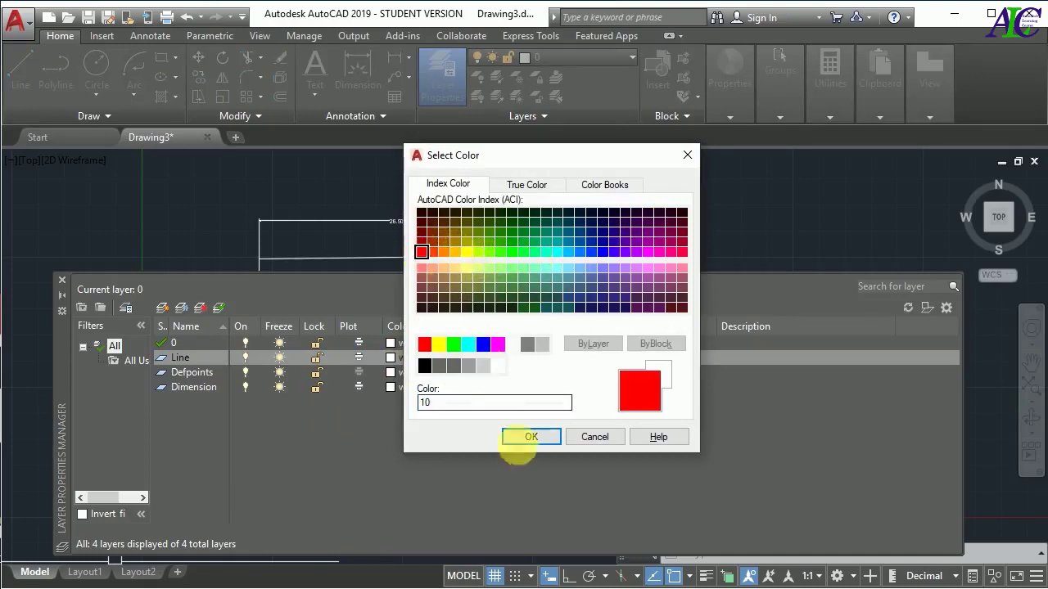
left_click(526, 437)
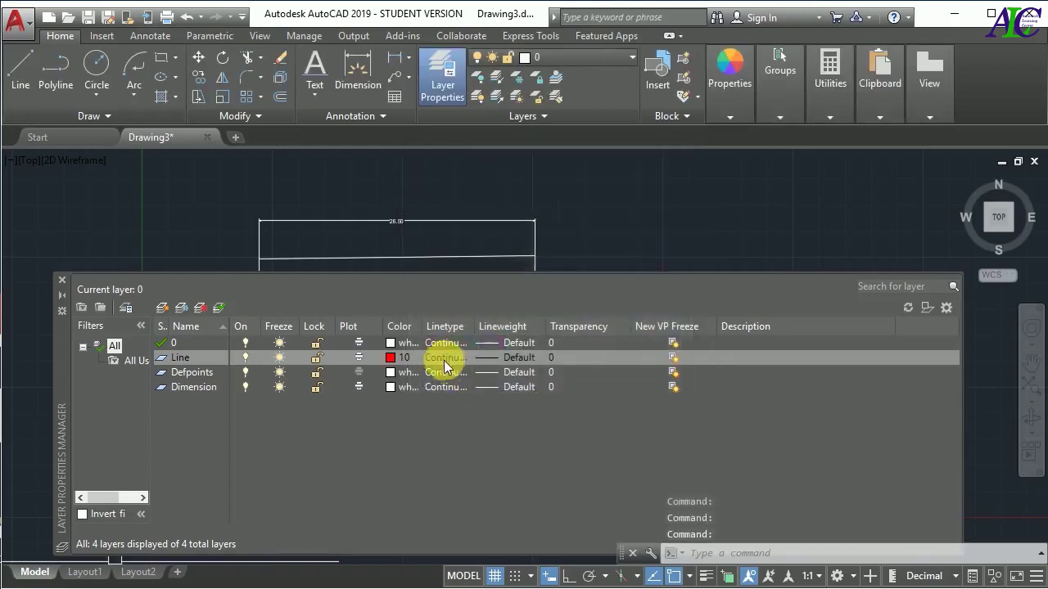
Step: Examine the loadable linetypes and the lineweights offered for the Line layer, keeping Continuous and Default
left_click(434, 357)
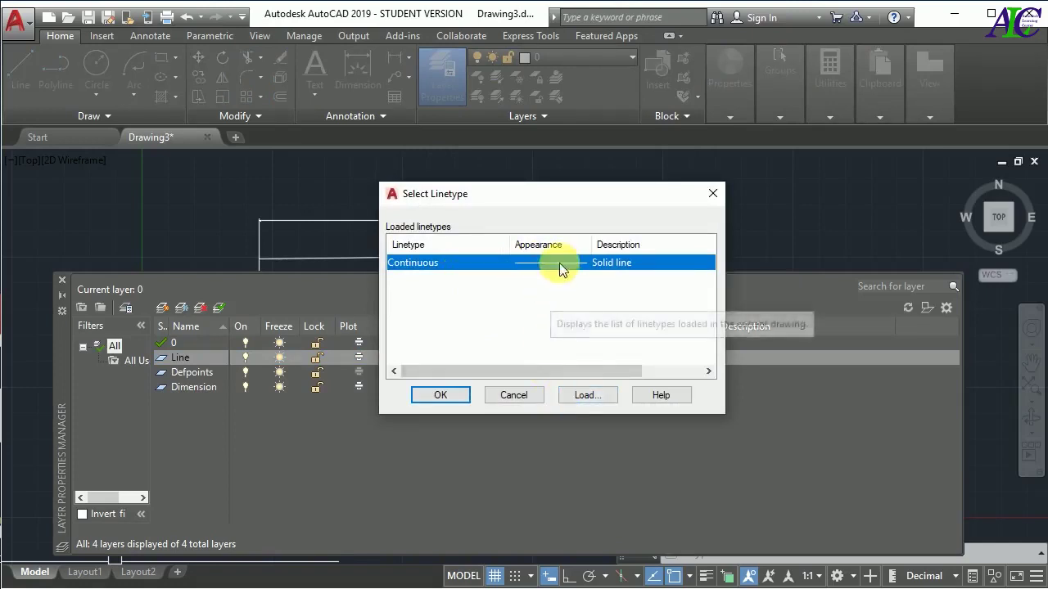
left_click(586, 397)
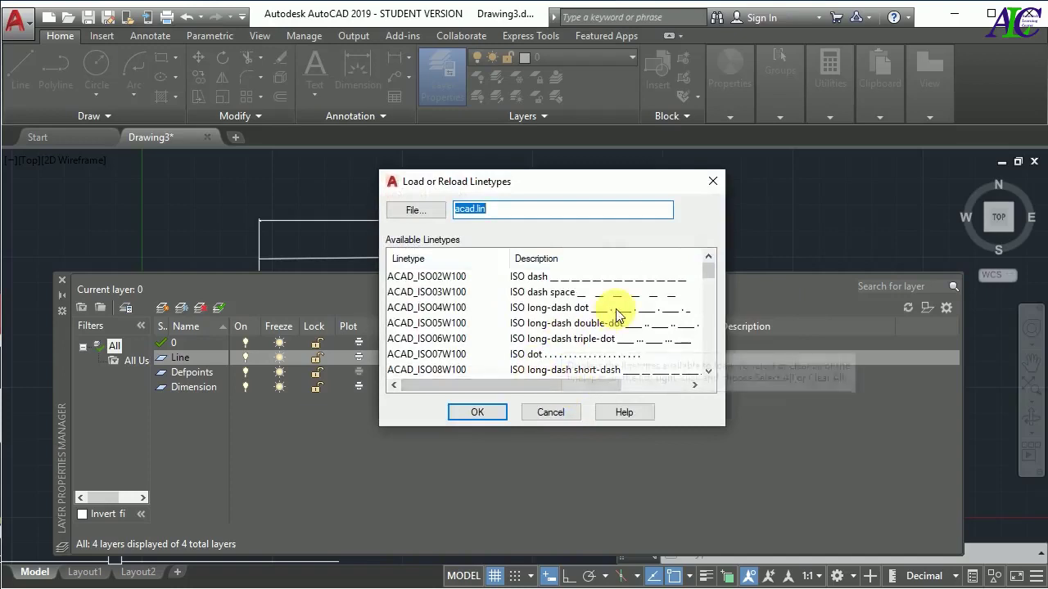
scroll(631, 322, "down", 2)
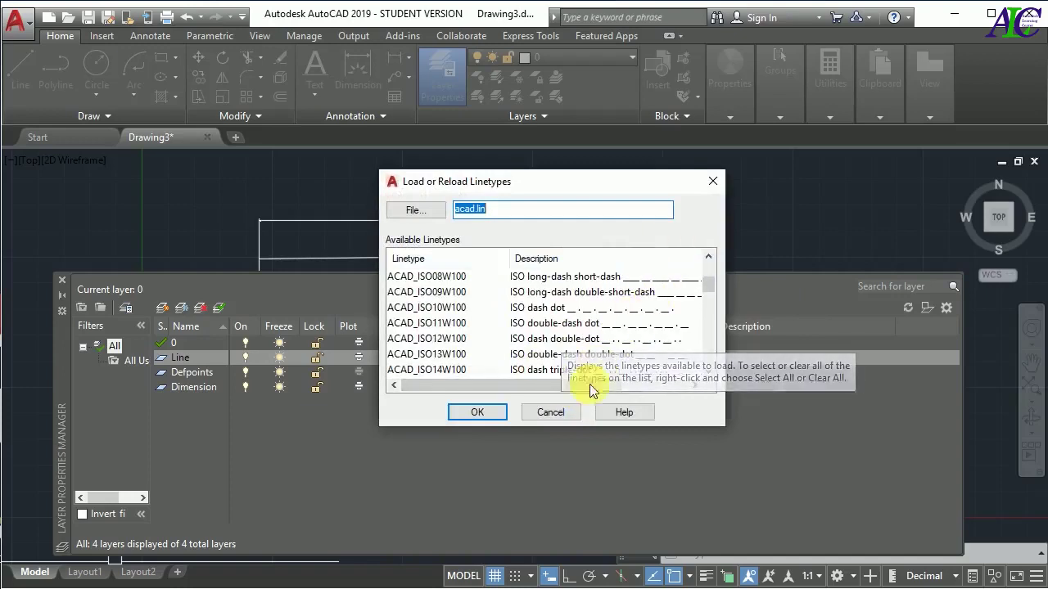
left_click(555, 418)
left_click(449, 395)
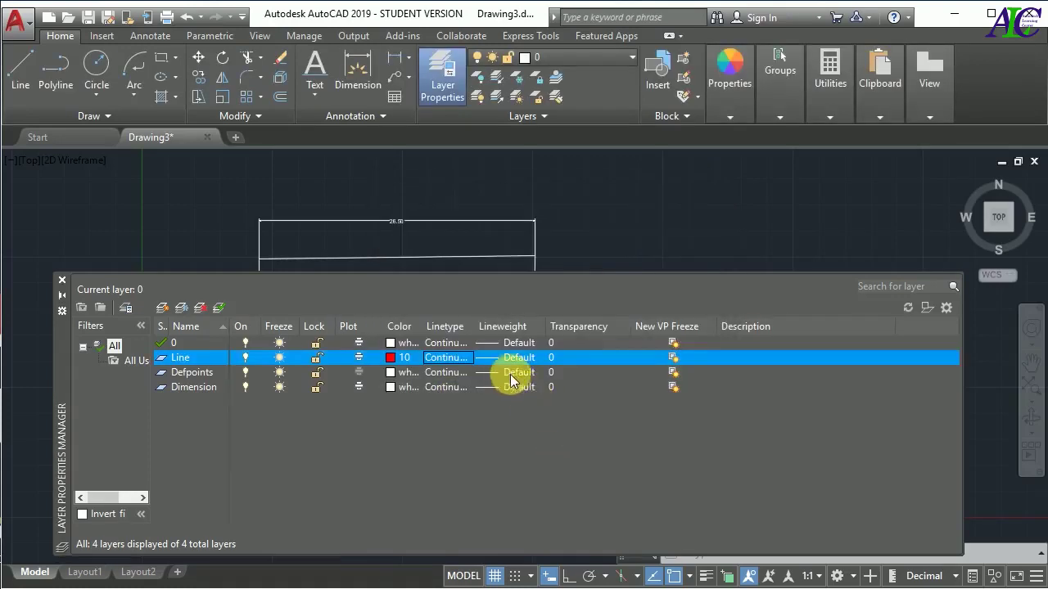
left_click(501, 360)
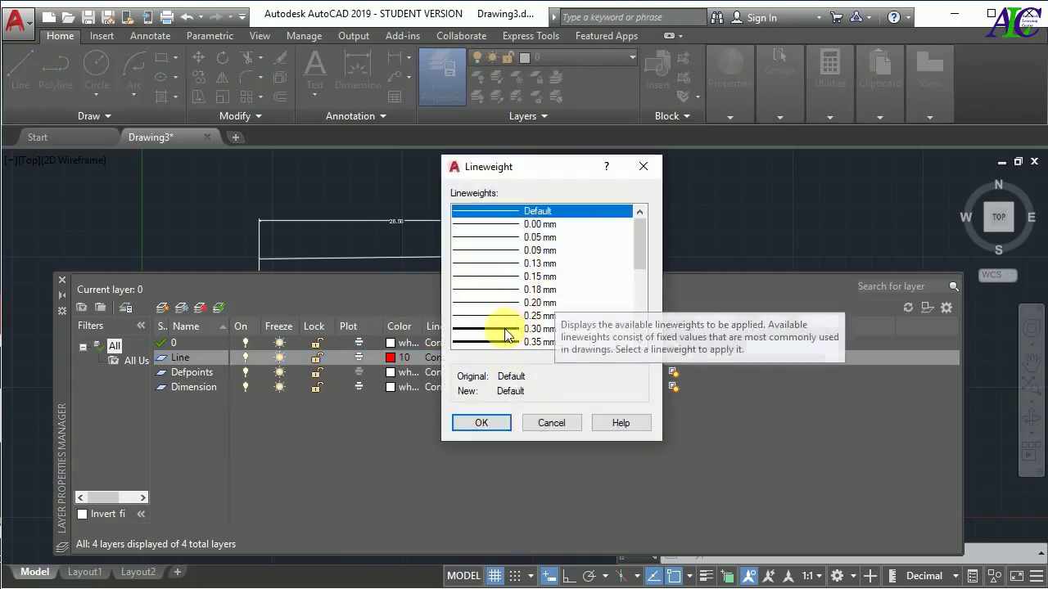
left_click(482, 423)
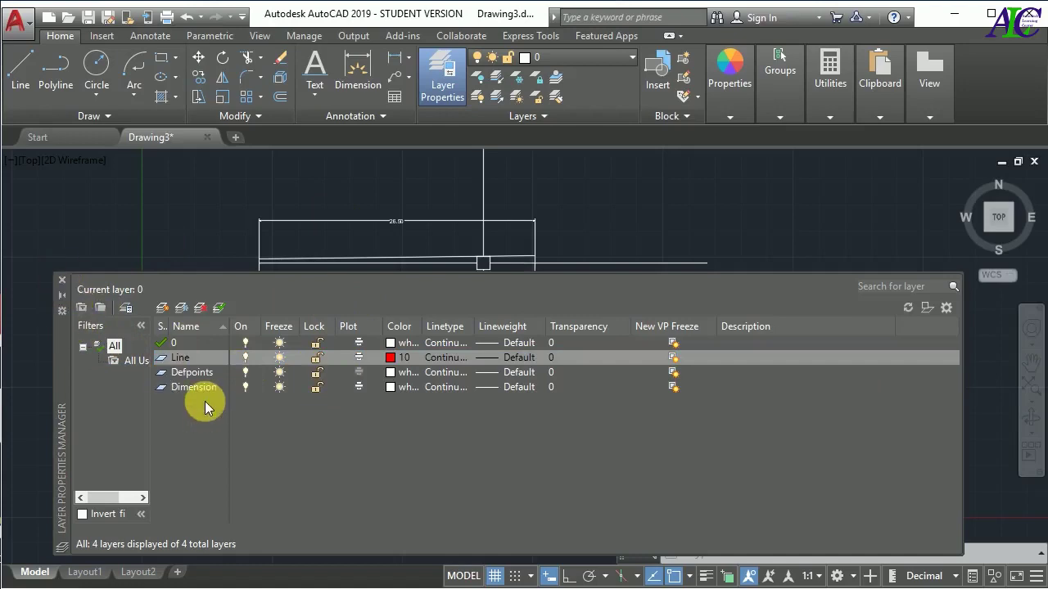
Step: Delete the Line layer from the drawing
left_click(195, 357)
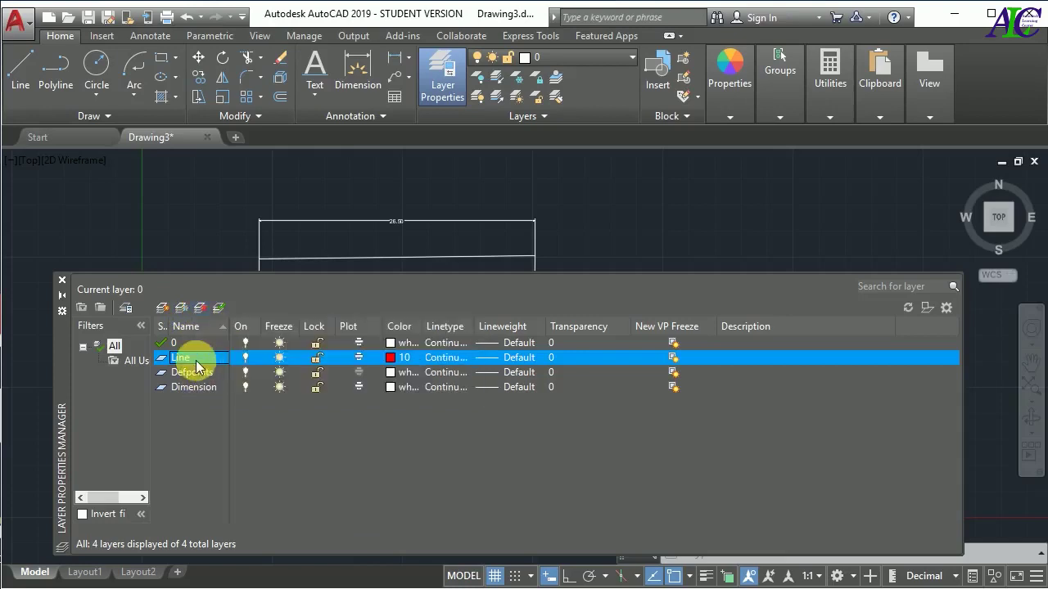
left_click(203, 310)
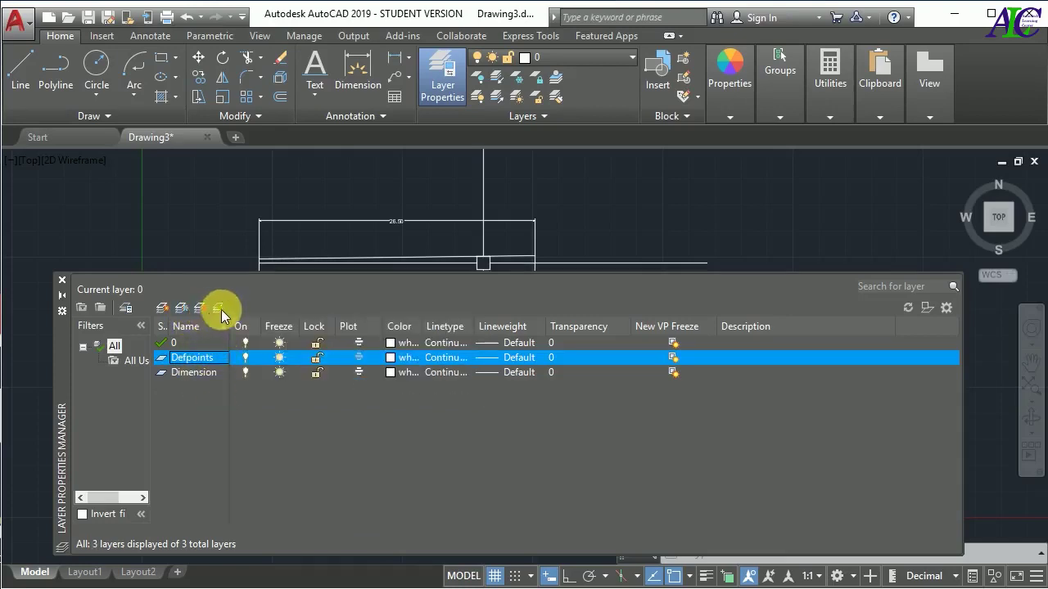
Step: Make the Dimension layer current, and switch the current layer back to 0
left_click(200, 375)
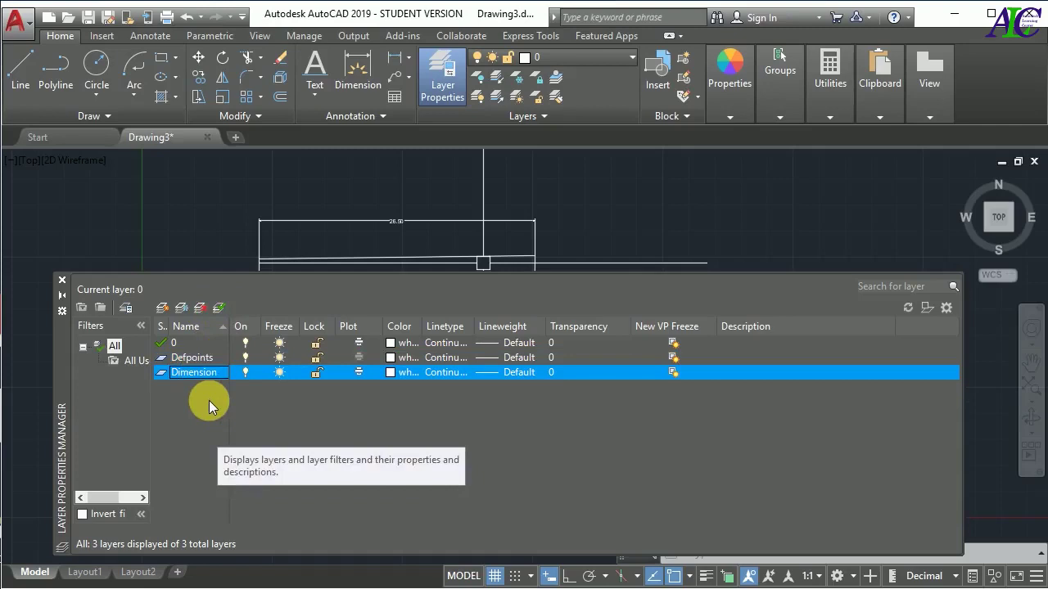
left_click(221, 307)
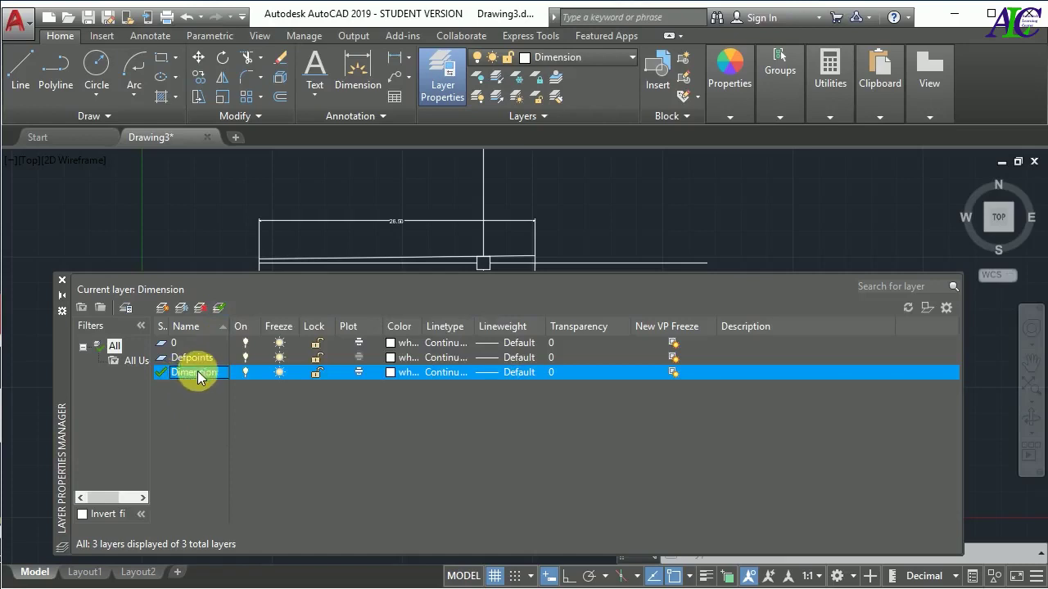
left_click(187, 346)
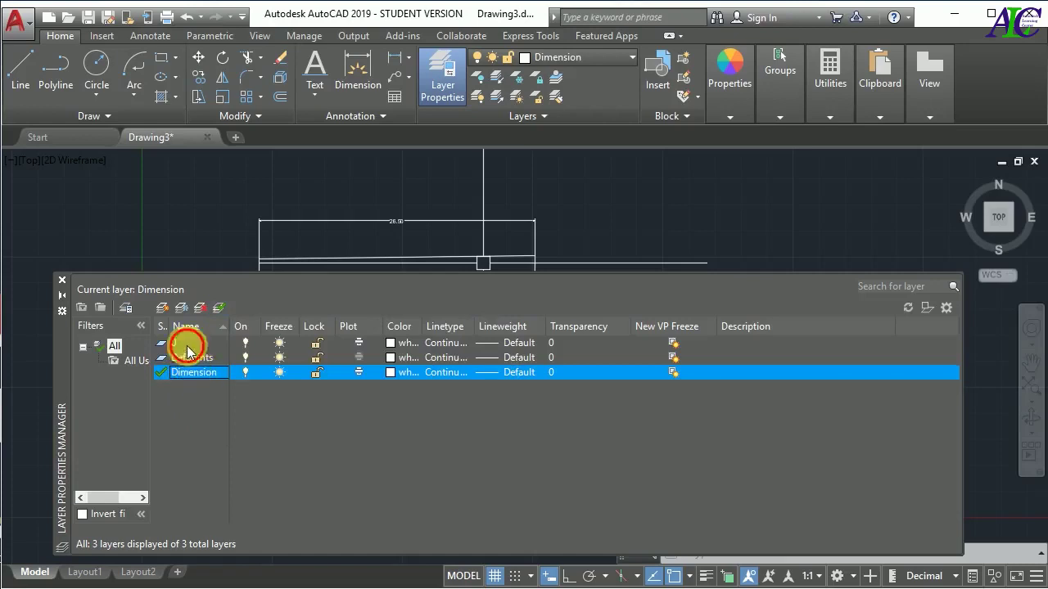
left_click(218, 308)
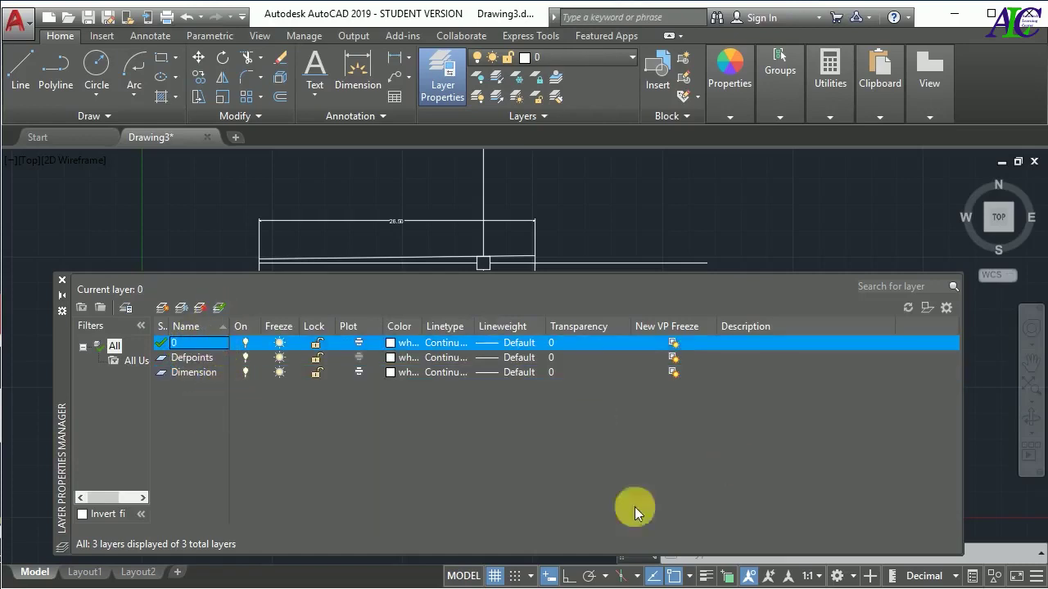
Step: Close the Layer Properties Manager and show the whole dimensioned profile
left_click(57, 281)
scroll(432, 328, "up", 1)
scroll(538, 343, "down", 5)
scroll(448, 330, "up", 2)
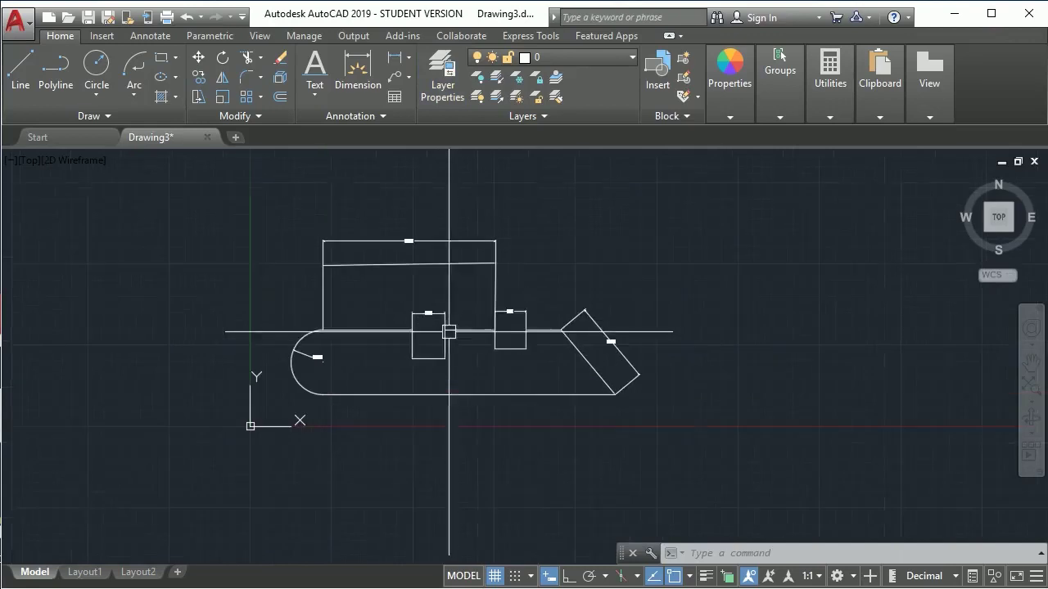